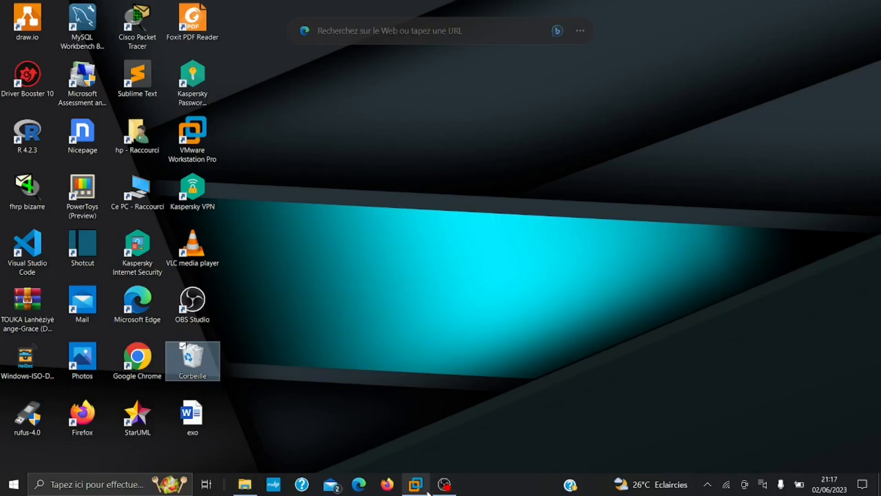
Bring the Windows Server 2016 VM to the front, showing Server Manager's Local Server page
click(426, 490)
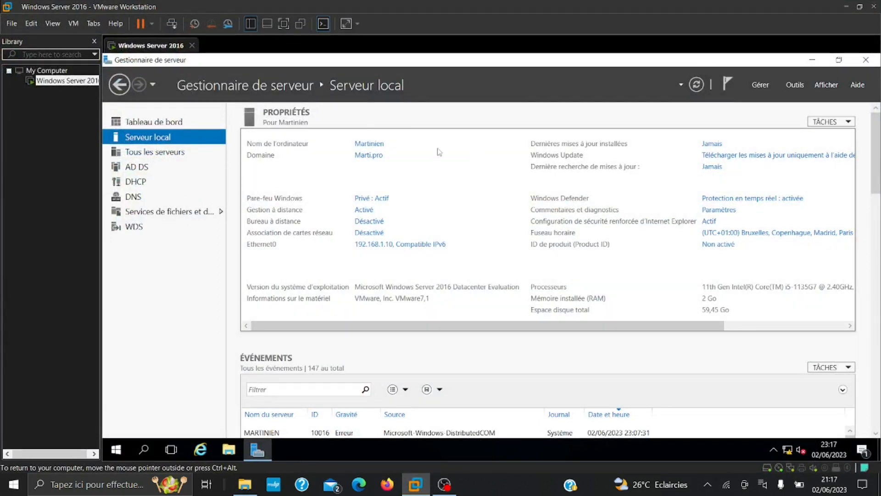
click(767, 85)
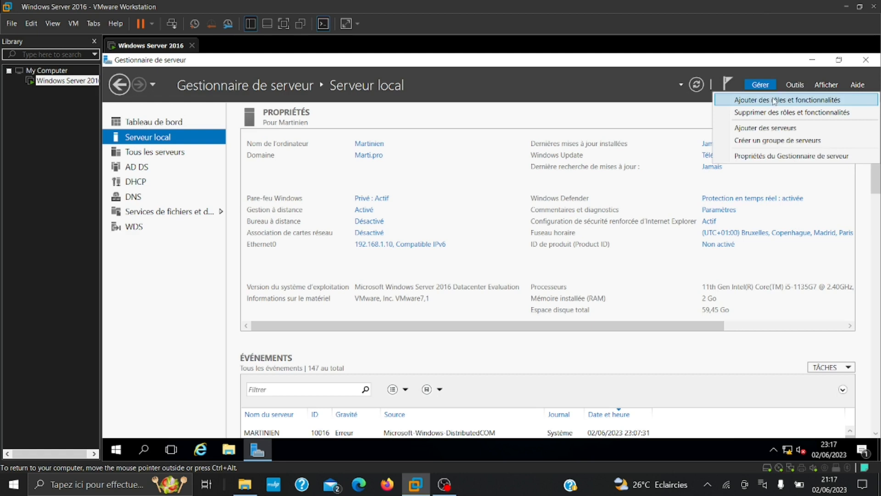
click(775, 101)
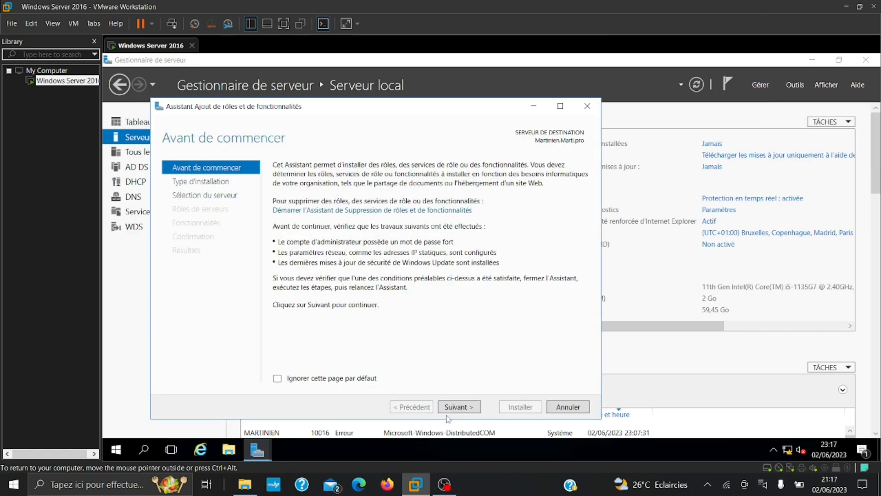
click(453, 412)
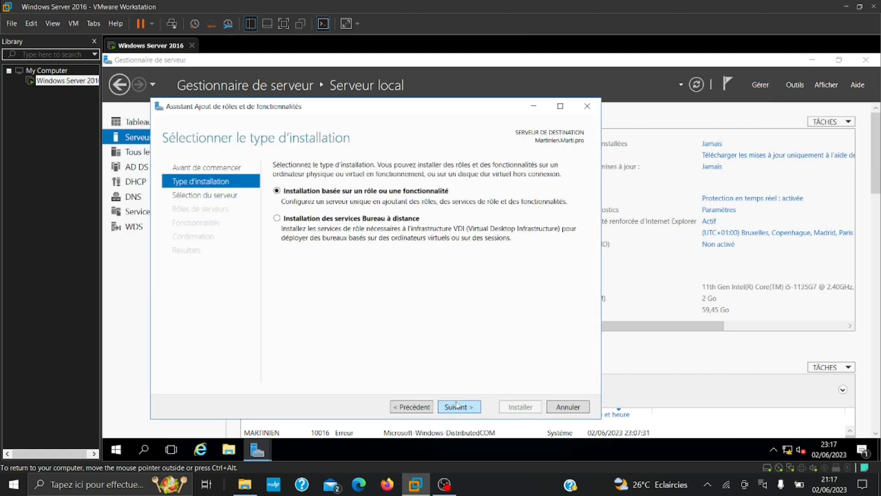
click(457, 408)
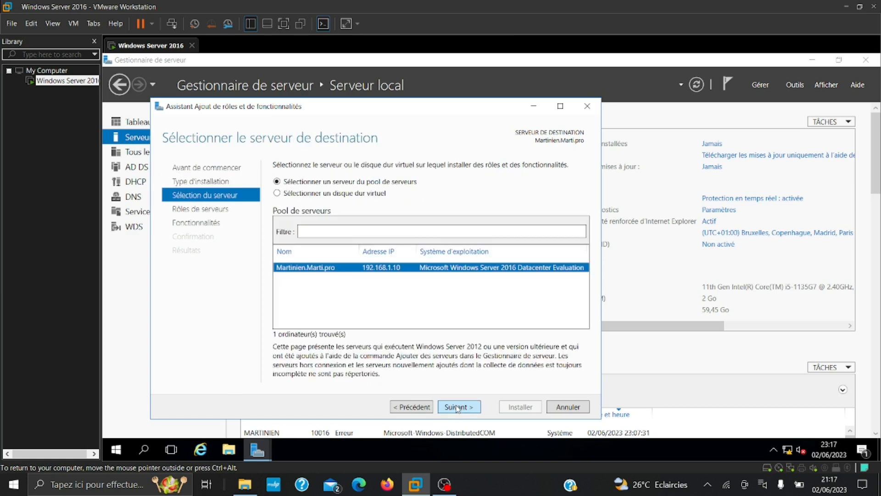
click(457, 408)
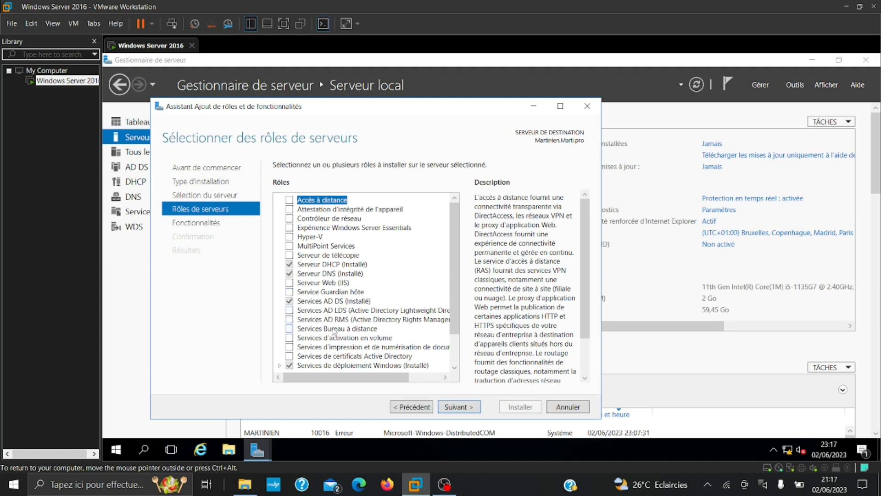
scroll(334, 333, down, 1)
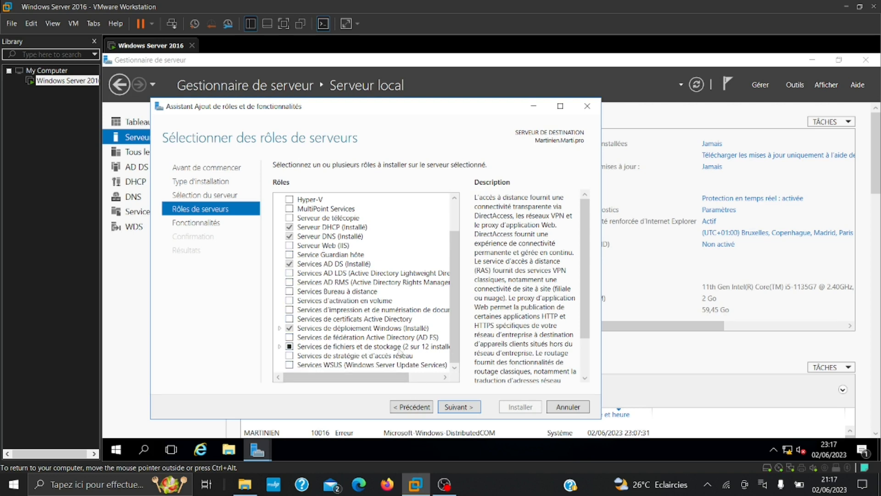
click(568, 406)
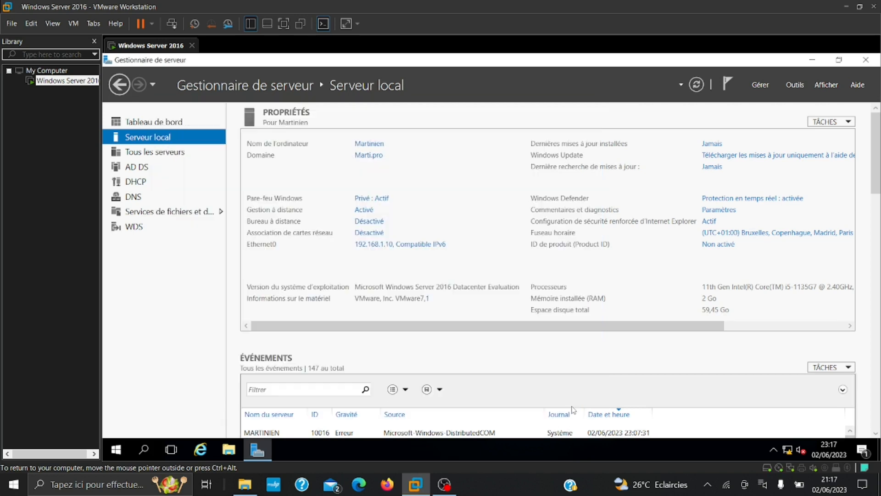
Open Active Directory Users and Computers and try deleting the utilisateurs OU, which fails on privileges
click(796, 86)
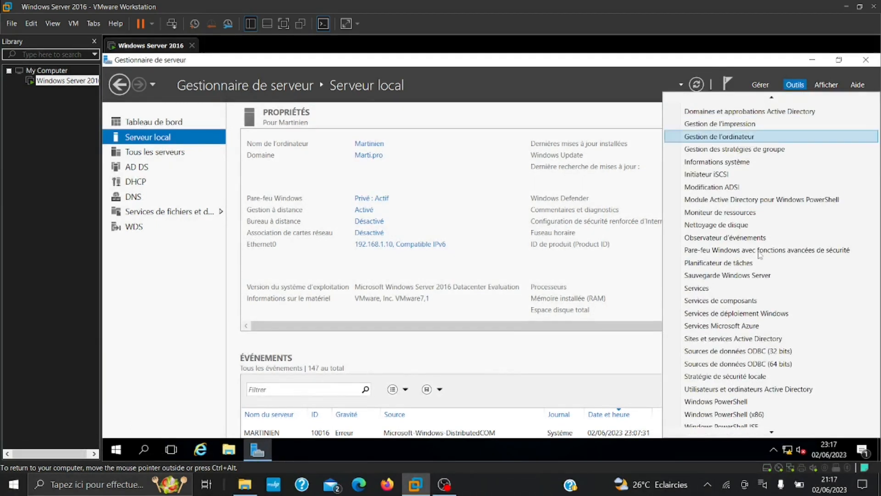
click(730, 382)
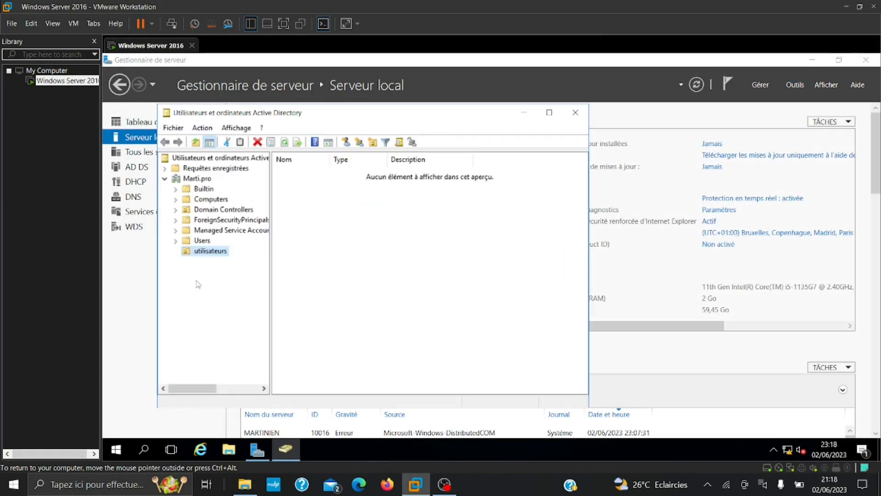
right_click(209, 255)
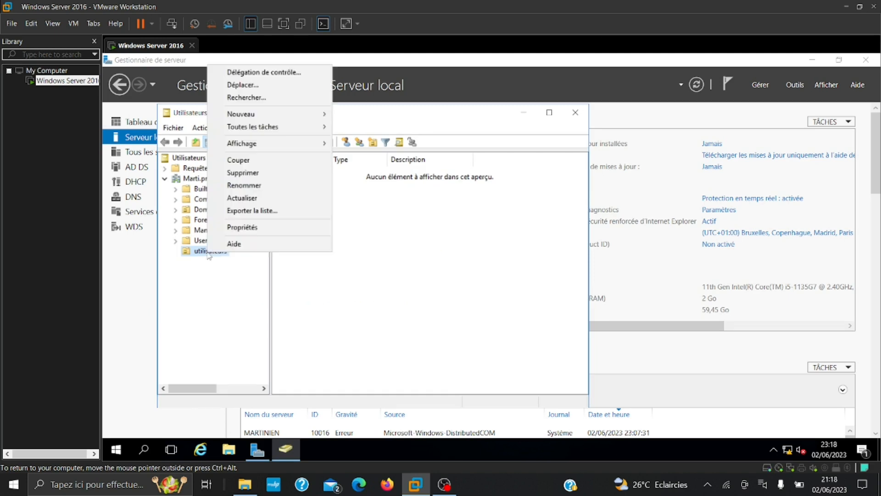
click(247, 173)
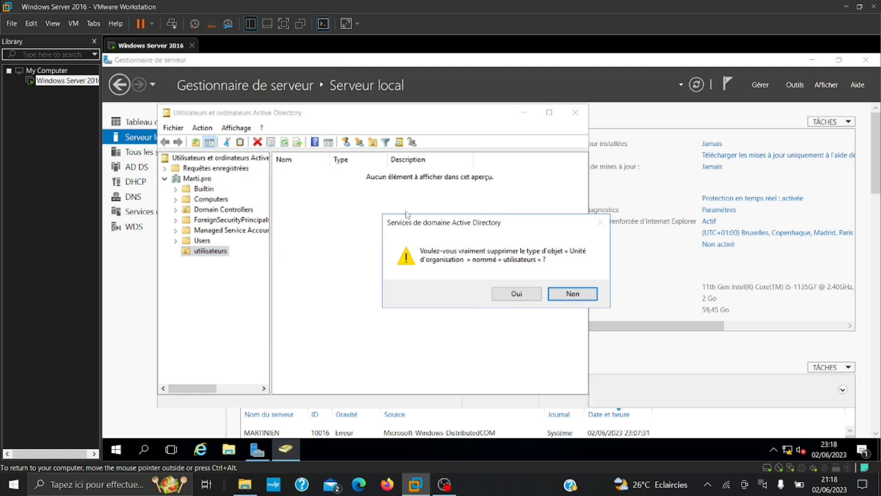
click(506, 298)
click(578, 297)
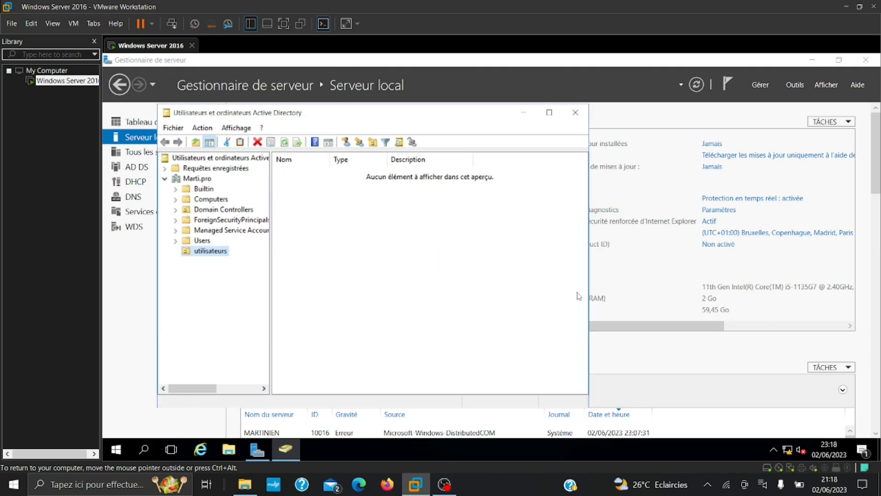
Retry deleting utilisateurs; accidental-deletion protection blocks it again
right_click(226, 252)
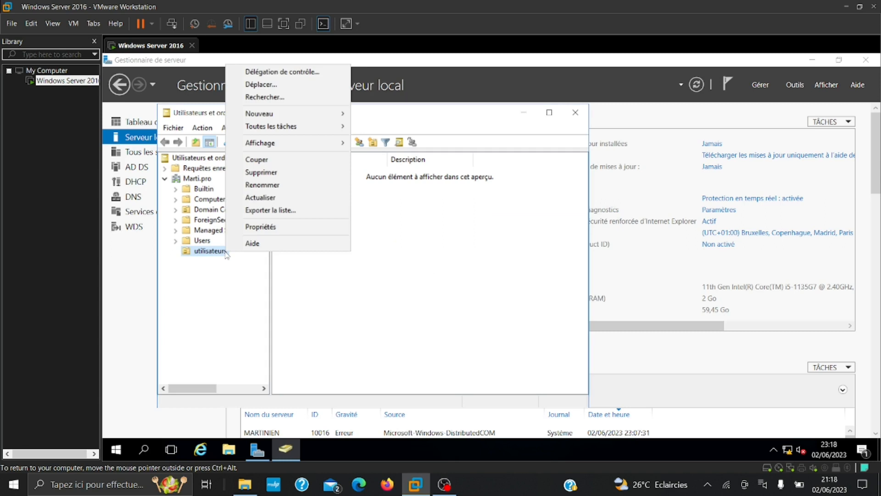
click(268, 171)
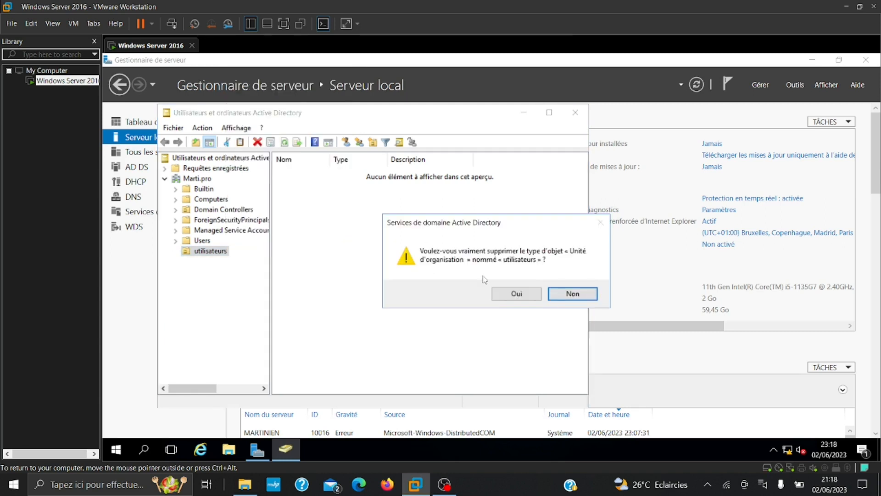
click(513, 296)
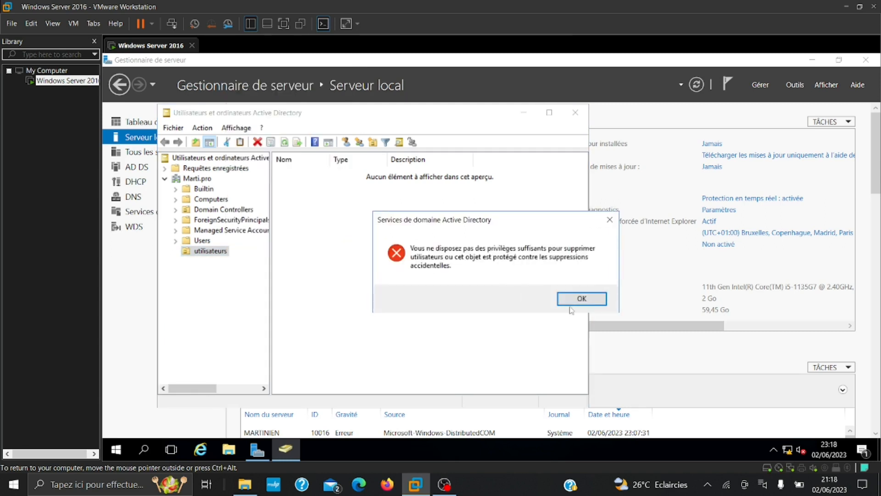
click(581, 299)
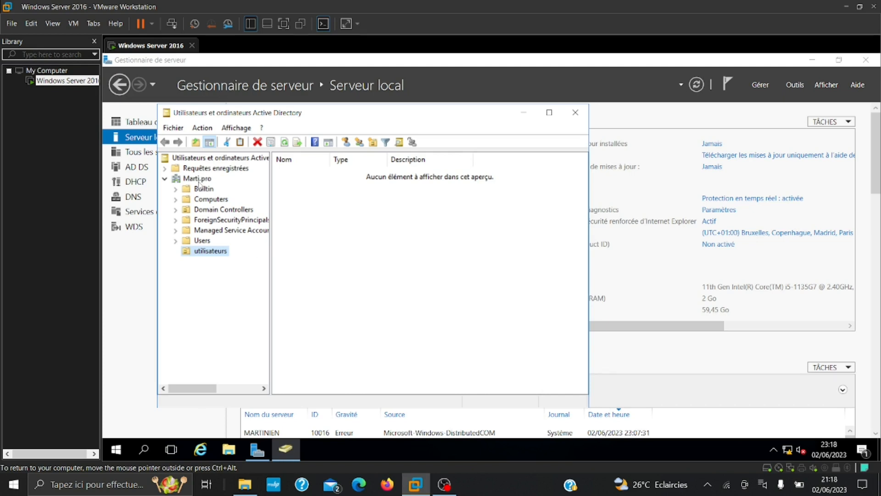
right_click(195, 180)
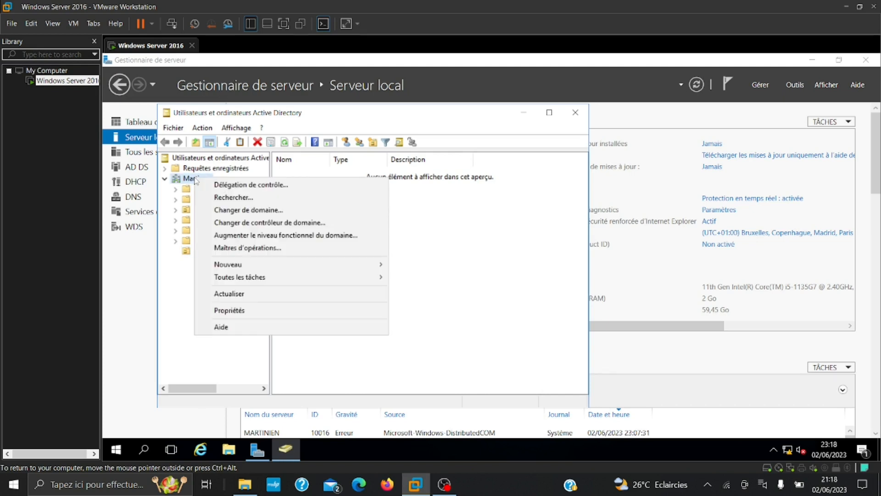
mouse_move(239, 265)
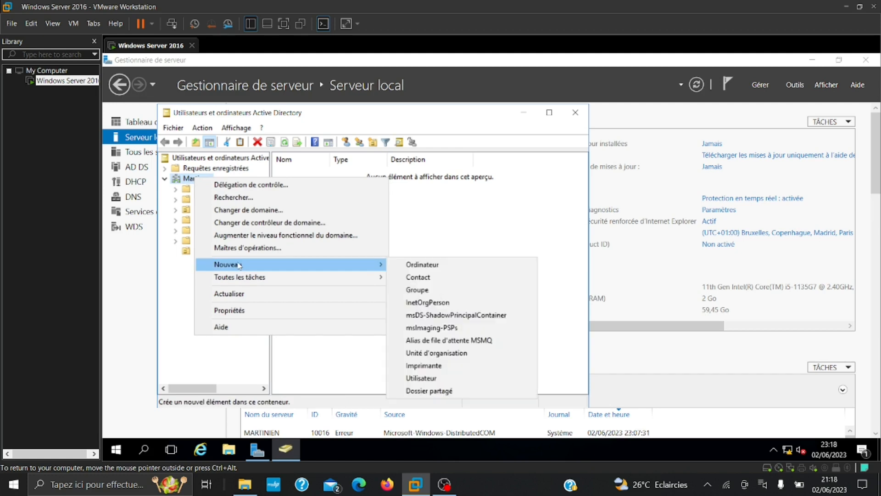
click(432, 353)
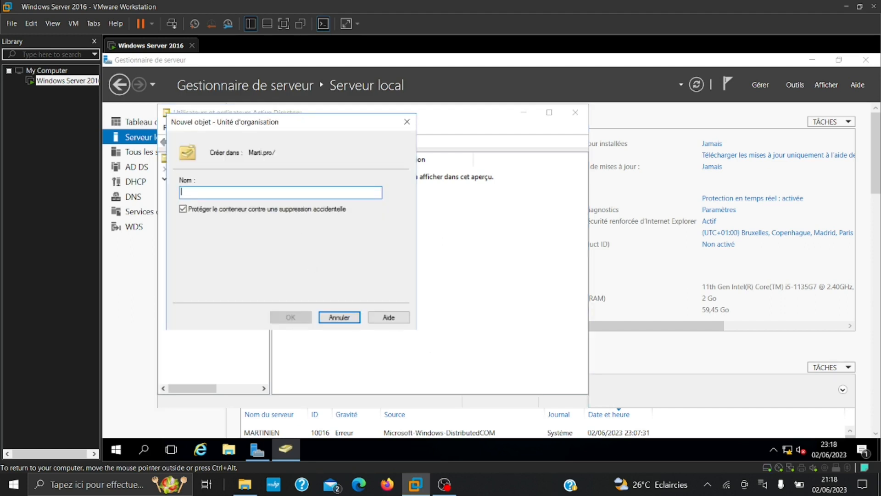
text(utilisateurs)
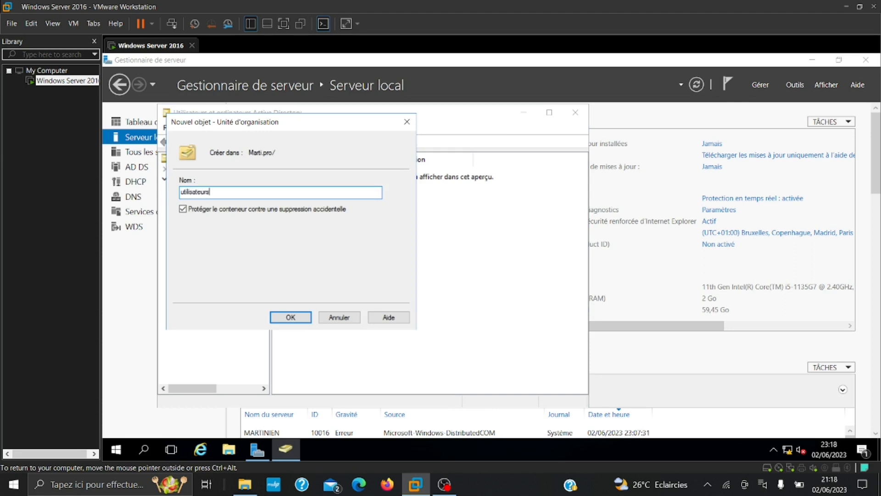
key(Return)
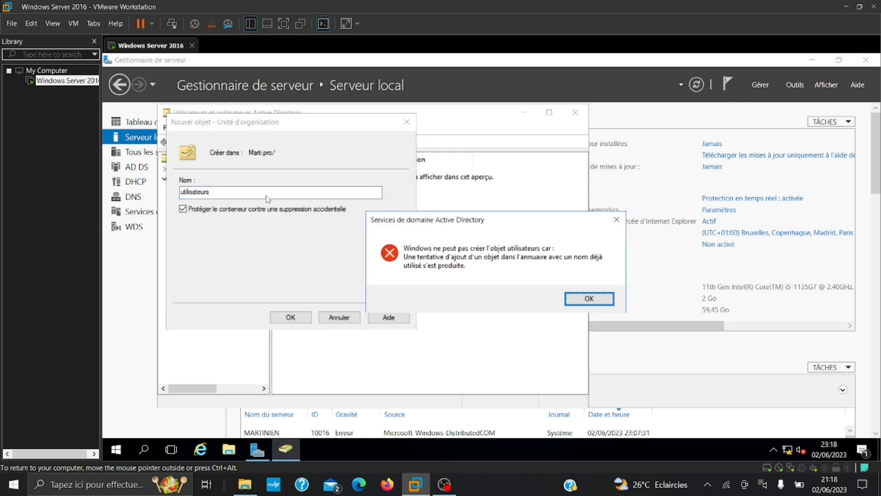
click(580, 296)
click(244, 193)
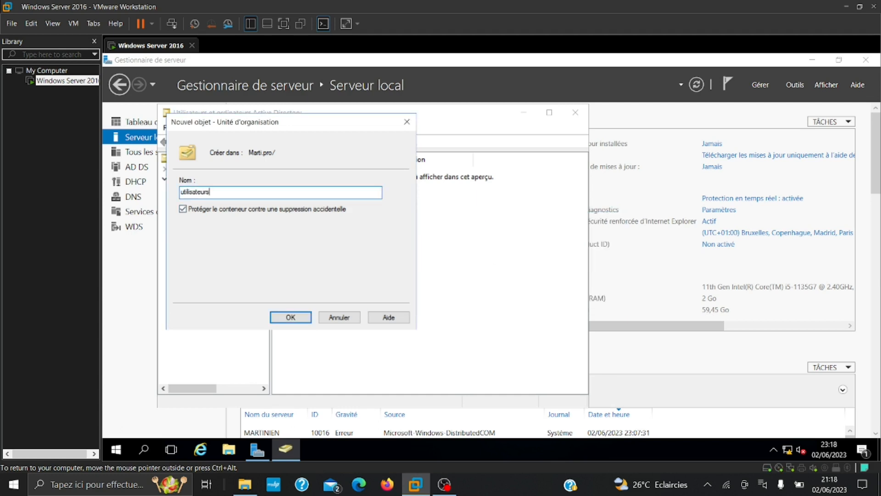
click(344, 318)
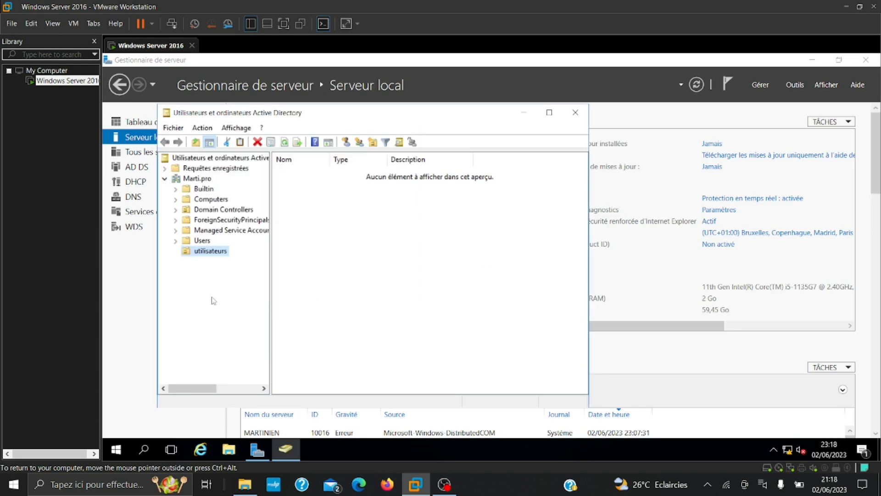
click(335, 278)
Start a new user in utilisateurs named win10 with logon name win10
right_click(336, 279)
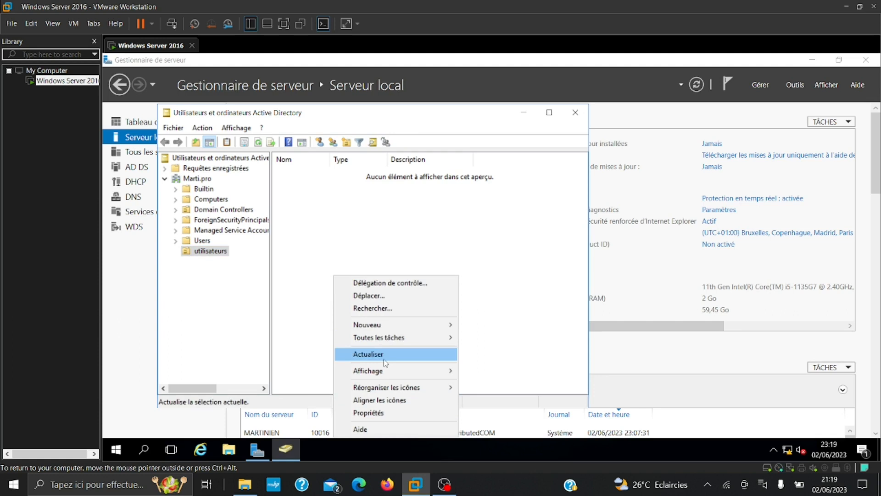
mouse_move(385, 326)
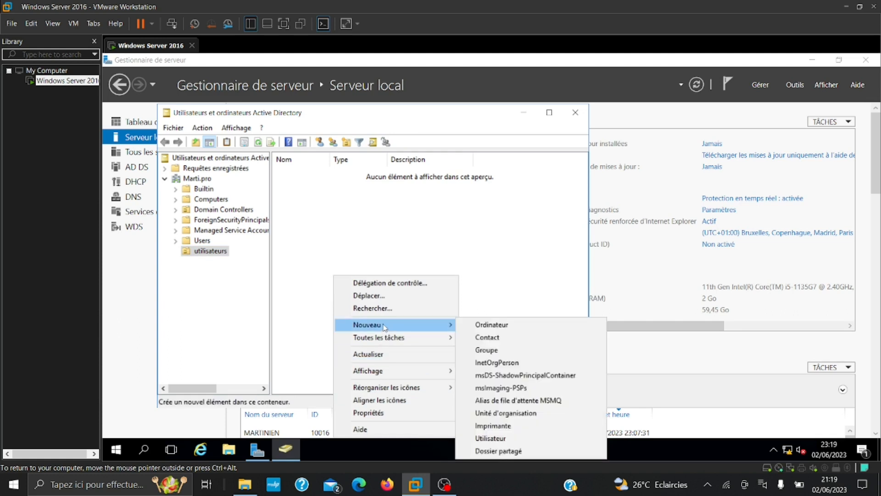
click(492, 439)
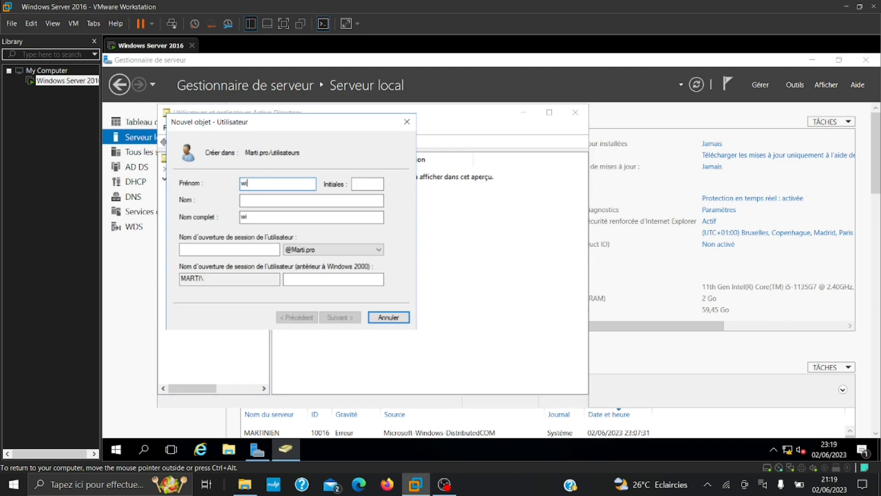
text(win10)
click(229, 249)
text(win10)
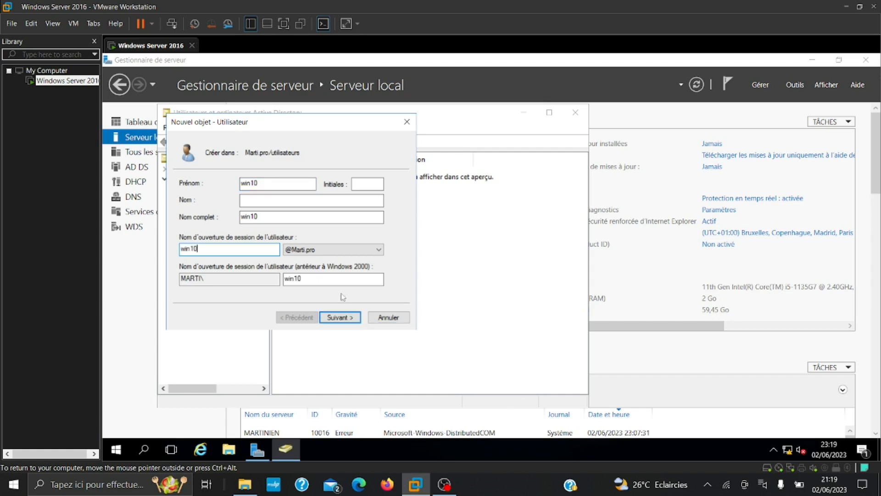
click(340, 317)
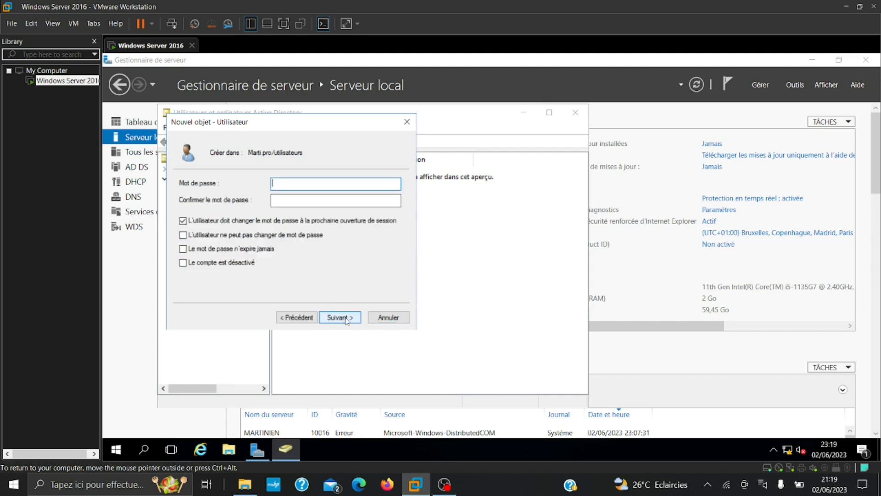
Clear change-at-next-logon, forbid password changes, enter the account password, and finish creating win10
click(183, 220)
click(183, 234)
click(335, 184)
click(335, 200)
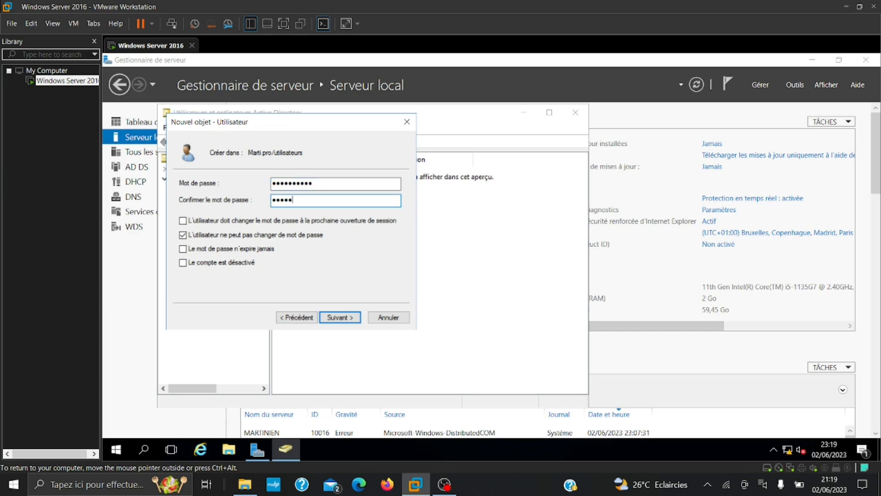
text(••••••••••)
key(Return)
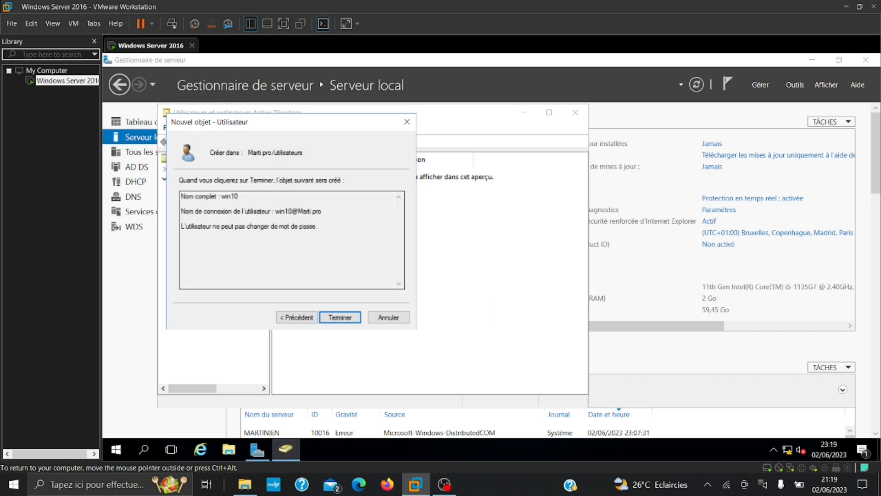
key(Return)
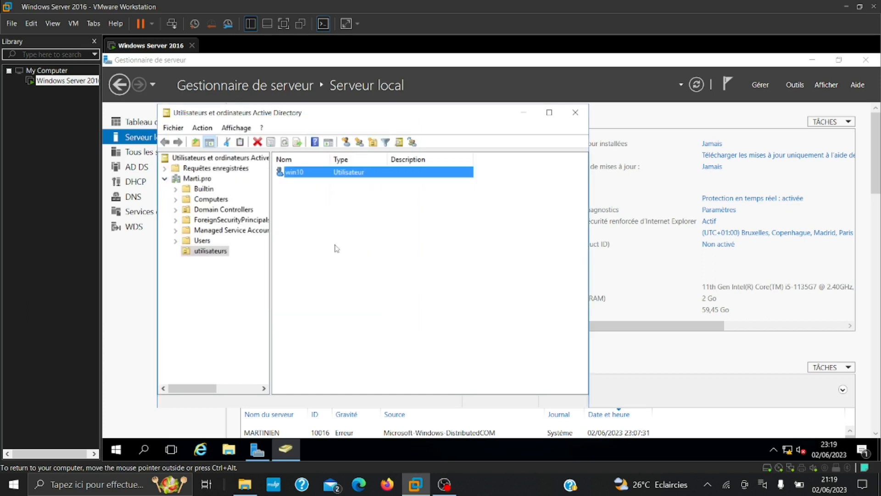
Start a new user in utilisateurs named win8 with logon name win8
right_click(323, 234)
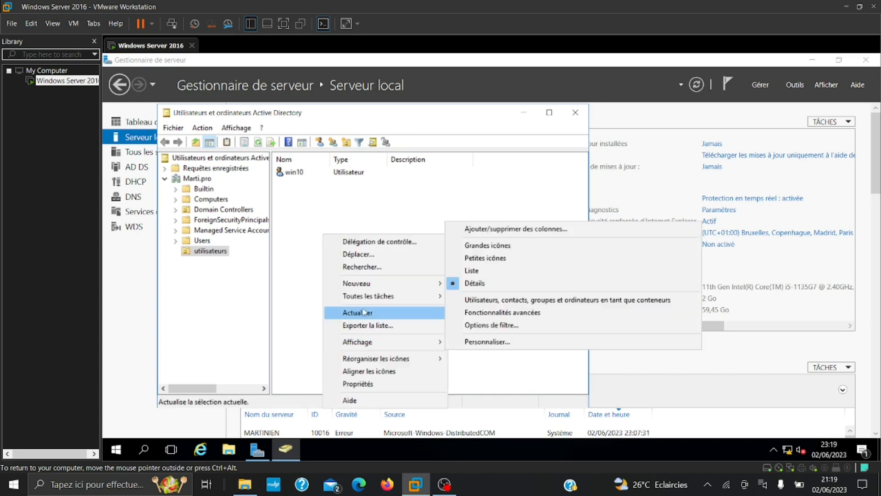
mouse_move(366, 287)
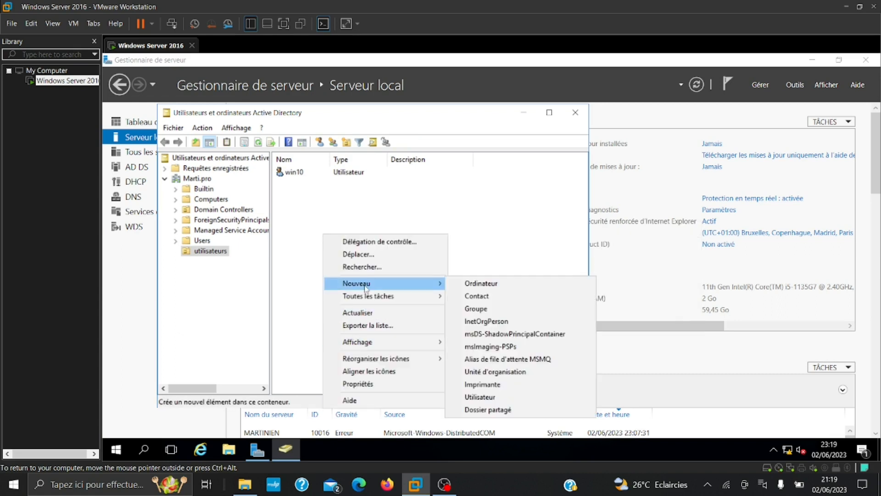
click(489, 397)
text(win8)
click(236, 250)
text(win8)
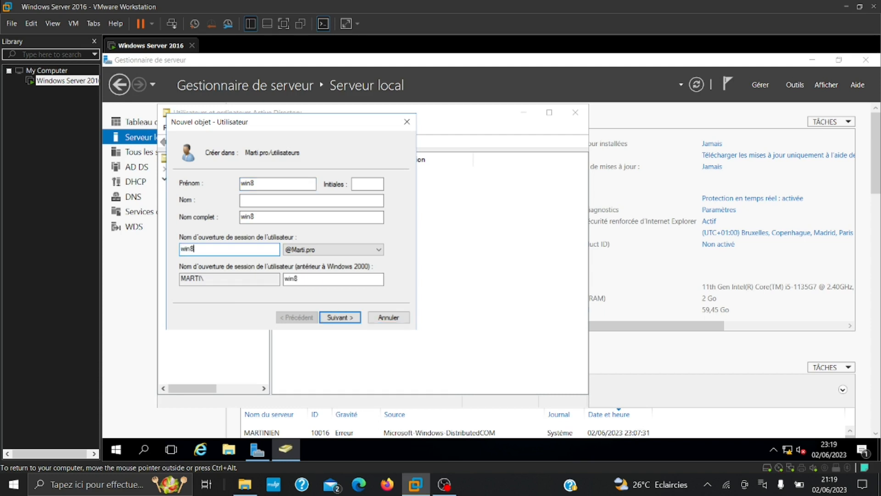
click(342, 318)
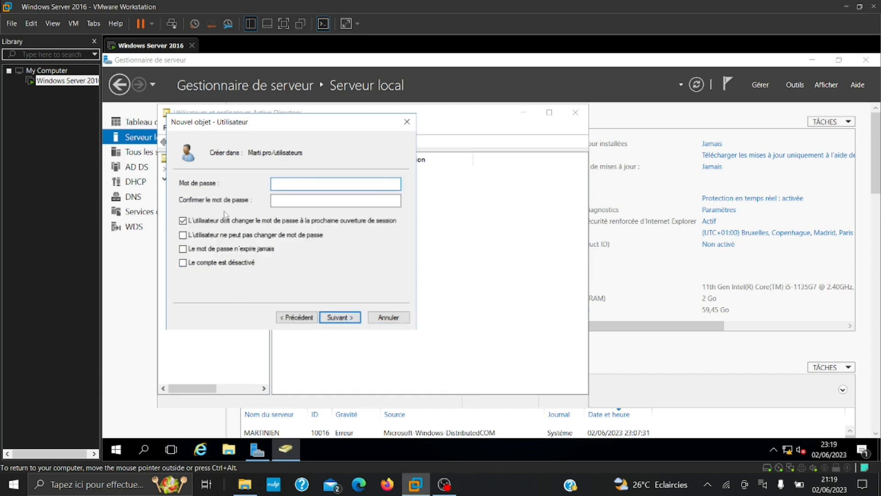
Forbid password changes for win8, enter and confirm the account password, and finish
click(182, 235)
click(298, 183)
key(BackSpace)
click(288, 201)
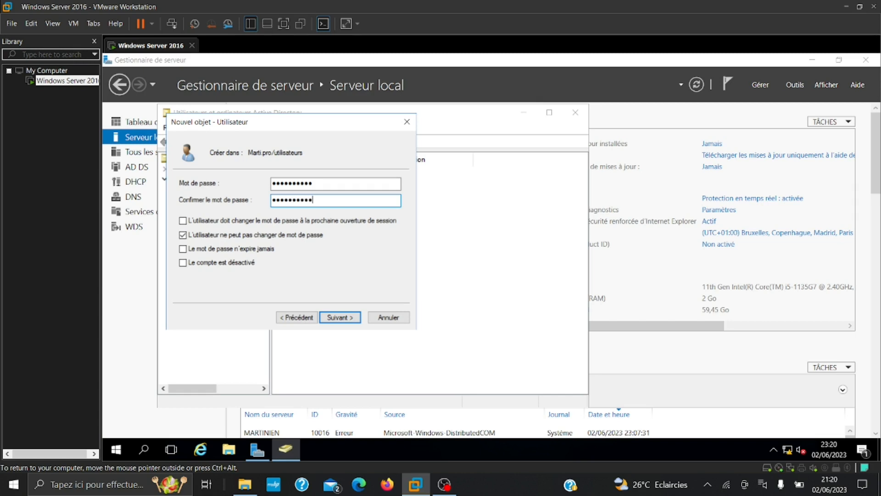
key(Return)
key(Return)
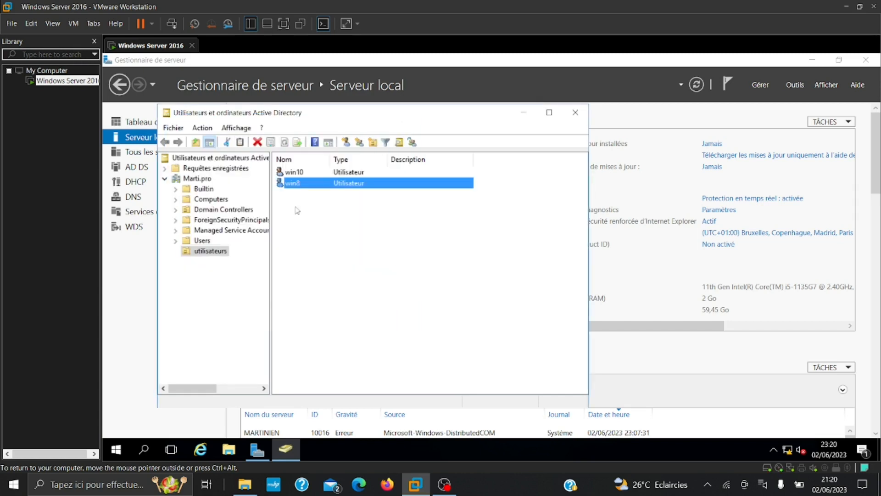
Close the Active Directory Users and Computers console
click(317, 227)
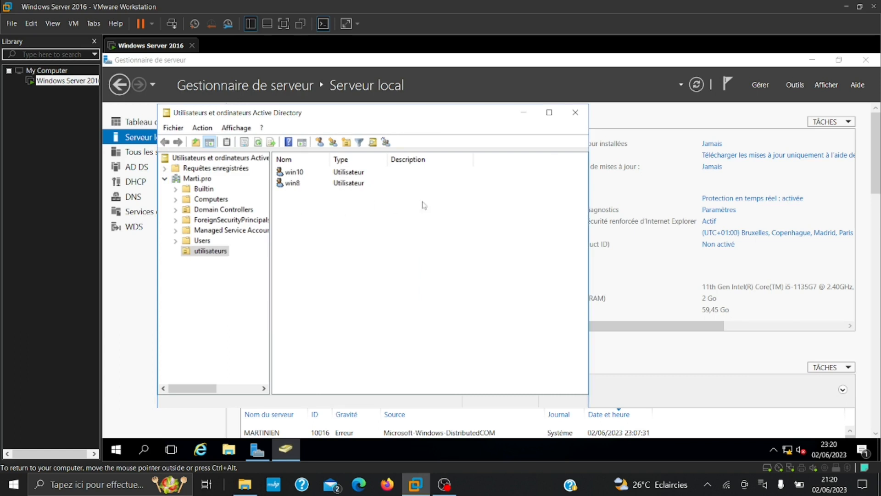
click(577, 112)
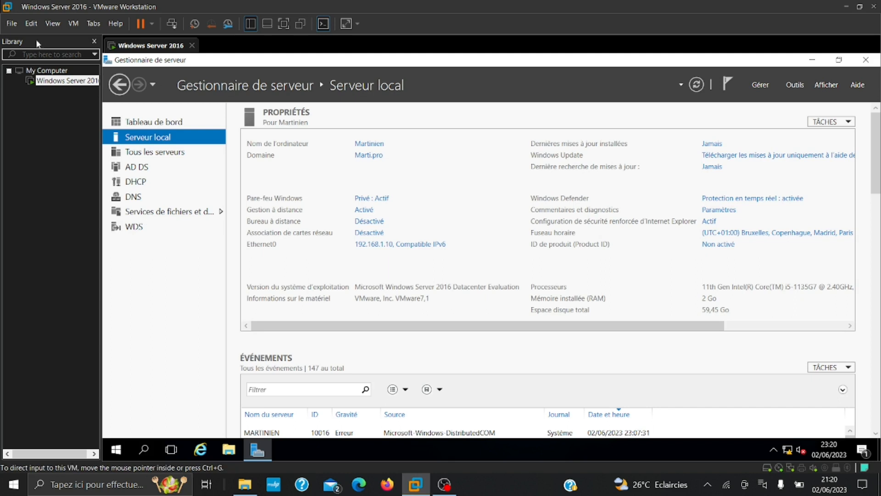
click(13, 24)
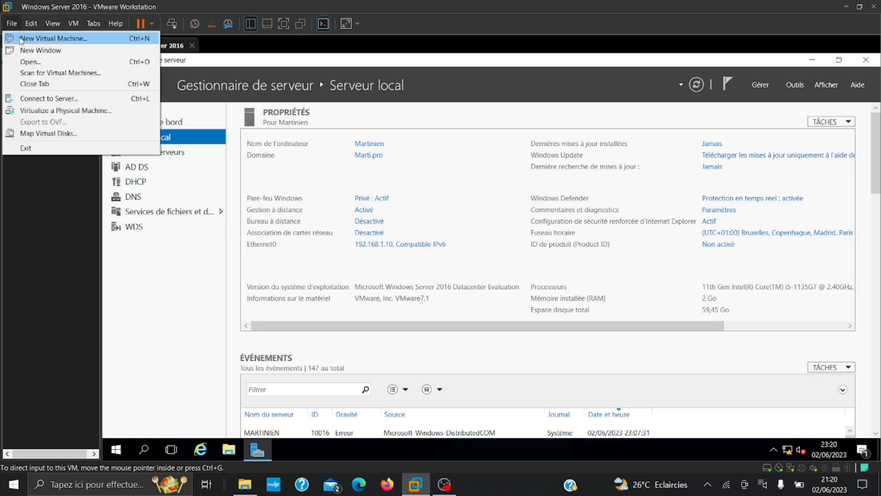
Start a typical new virtual machine using the Win10_22H2_French_x64 ISO as installer
click(21, 39)
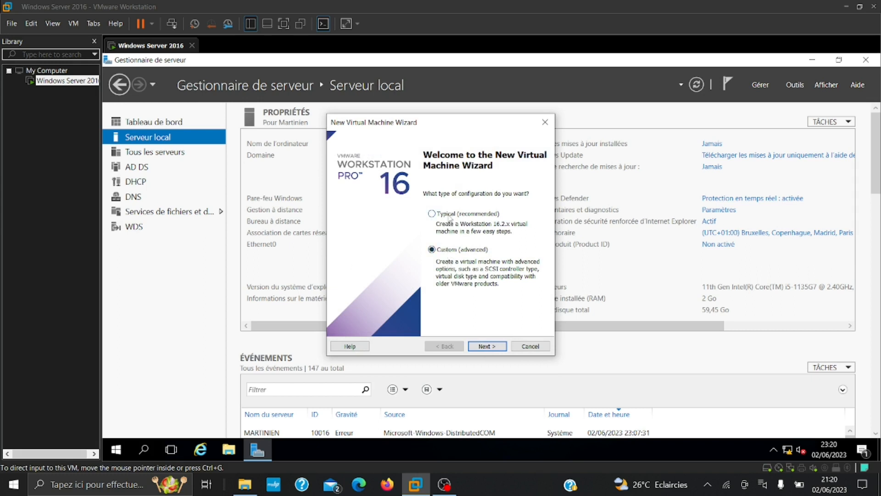
click(485, 348)
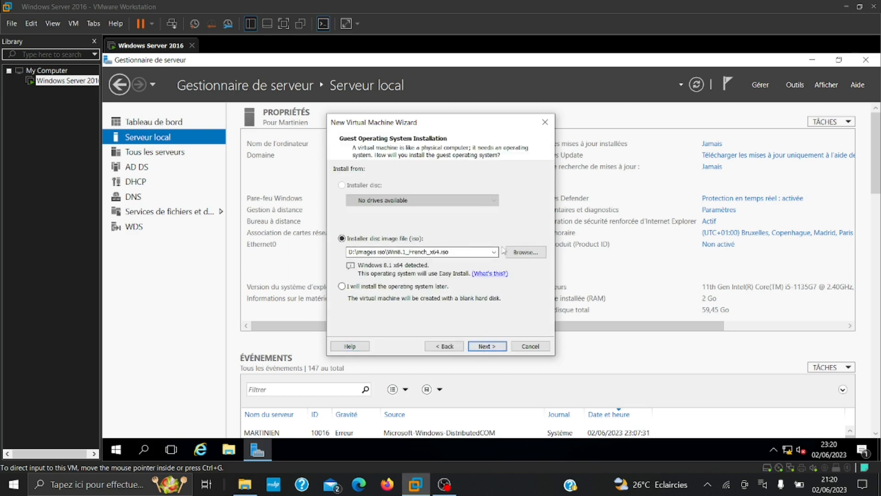
click(526, 252)
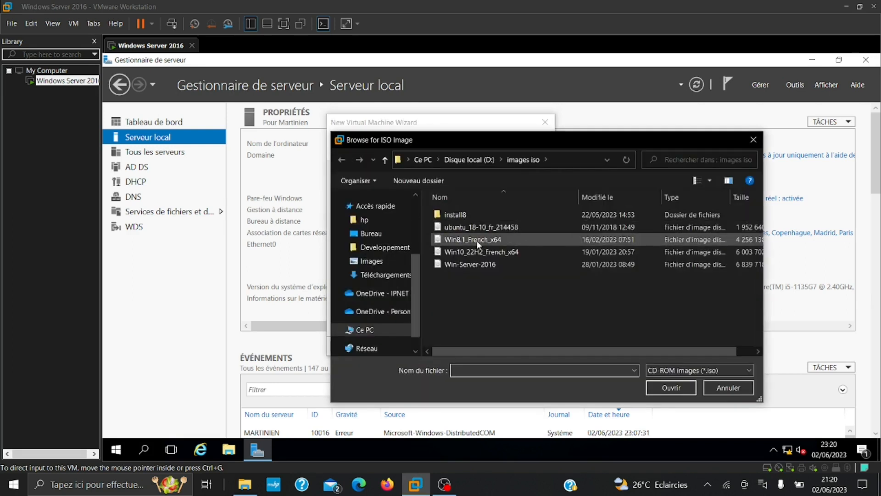
click(480, 245)
click(482, 255)
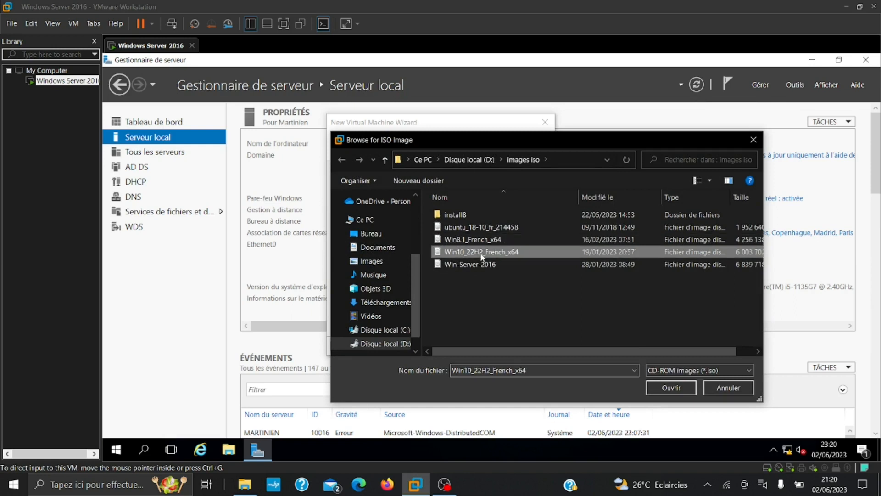
click(674, 392)
Keep the default Easy Install details and name, store the disk as a single file, and finish
click(482, 347)
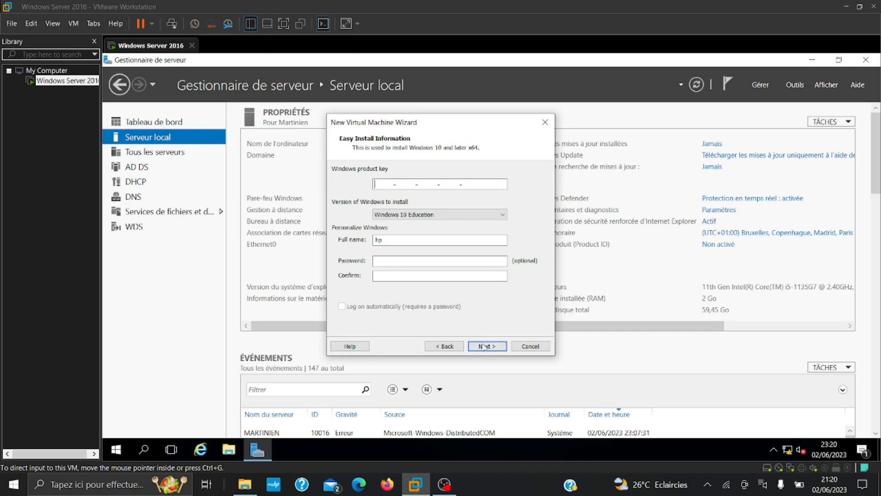
click(483, 345)
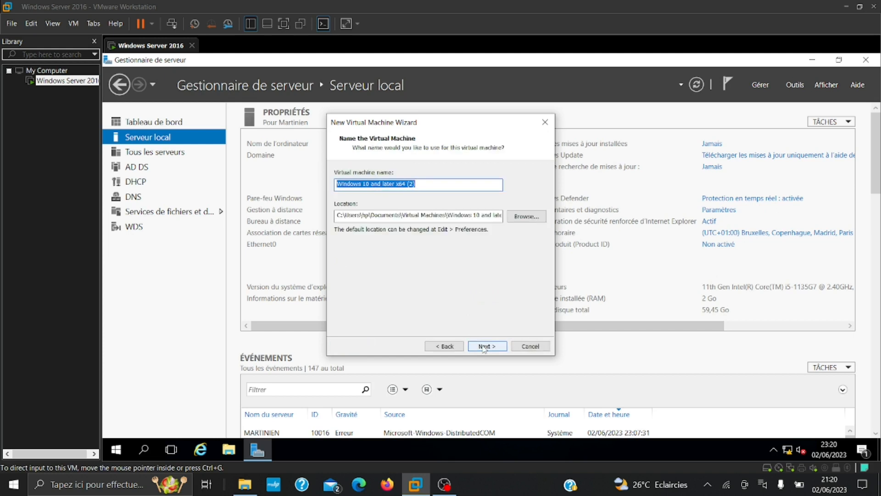
click(484, 346)
click(385, 243)
click(486, 345)
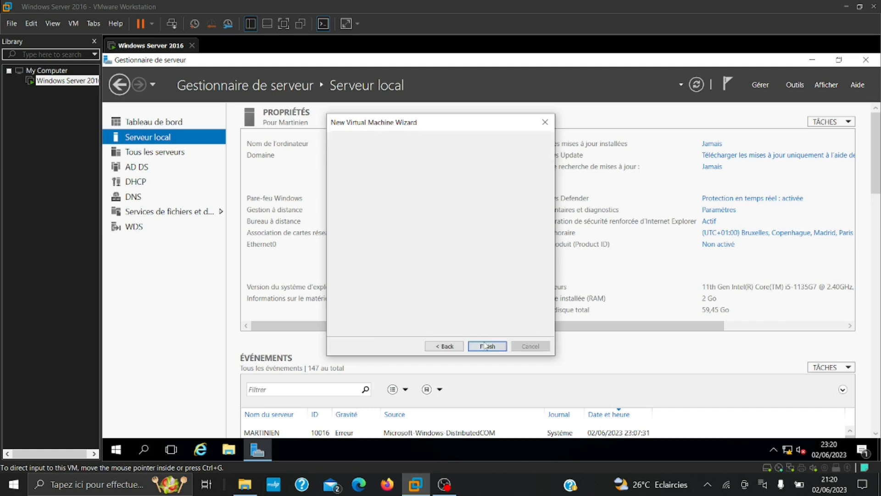
click(485, 345)
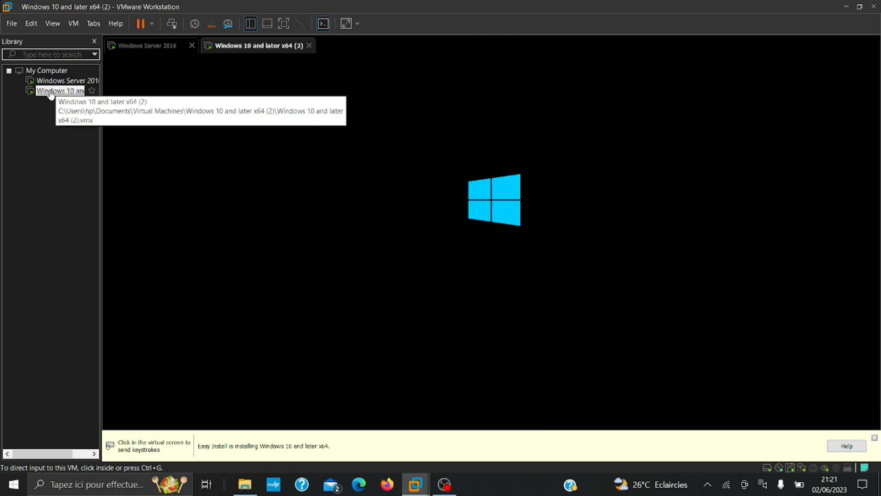
Check the new Windows 10 VM's power options, then switch back to the Windows Server 2016 VM
right_click(51, 92)
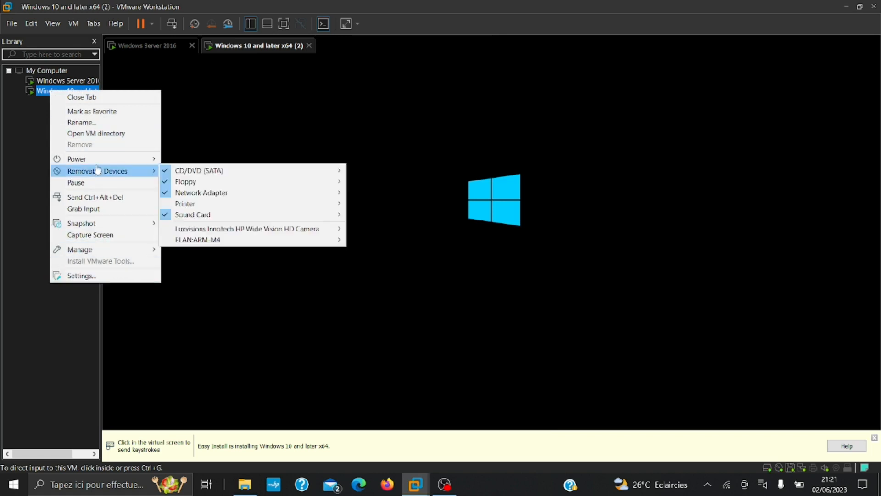
mouse_move(99, 164)
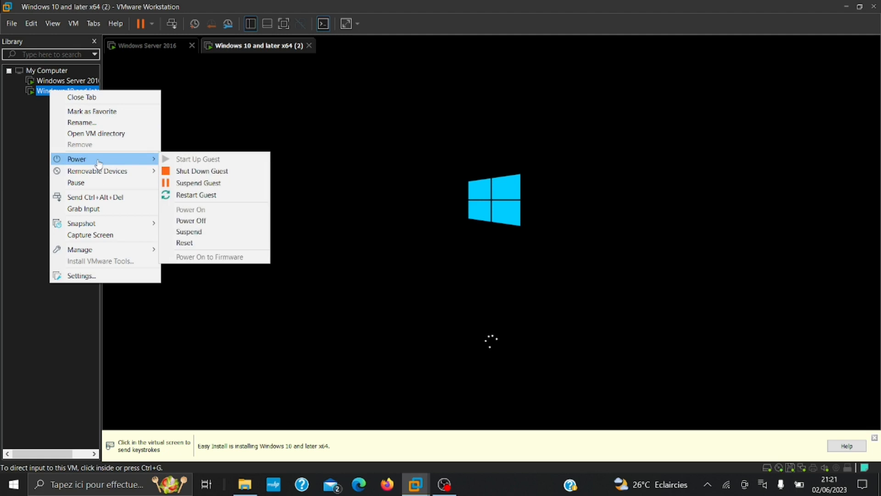
click(51, 83)
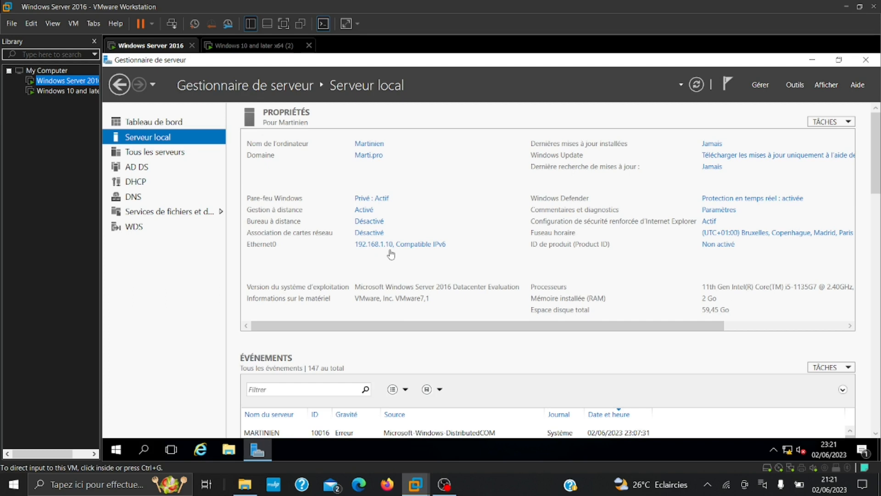
Launch Gestion des stratégies de groupe from the server's administrative tools
click(119, 451)
click(119, 450)
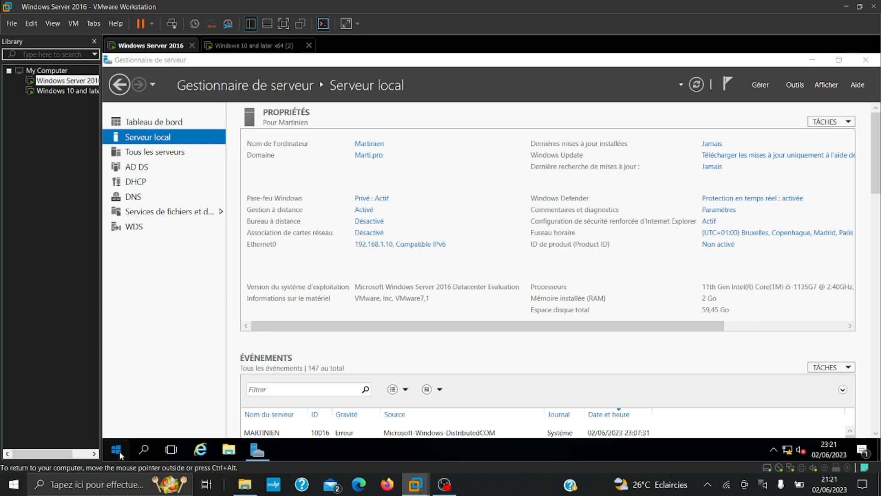
click(316, 244)
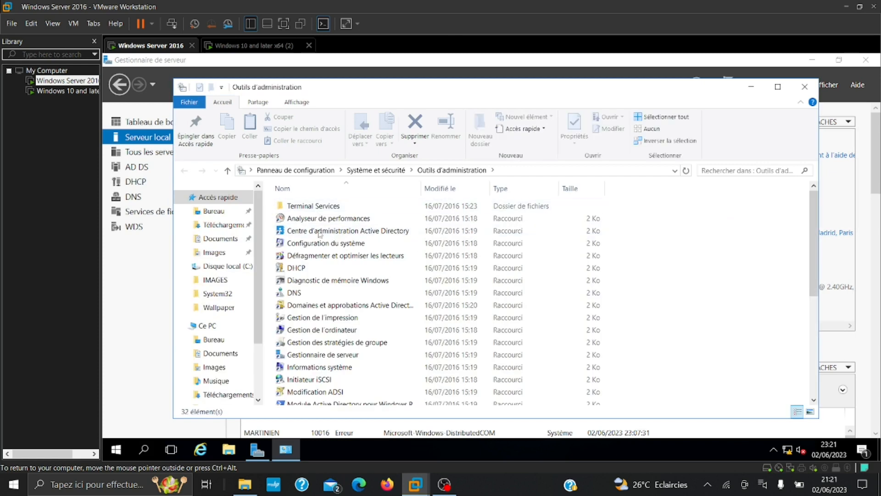
click(296, 344)
double_click(296, 345)
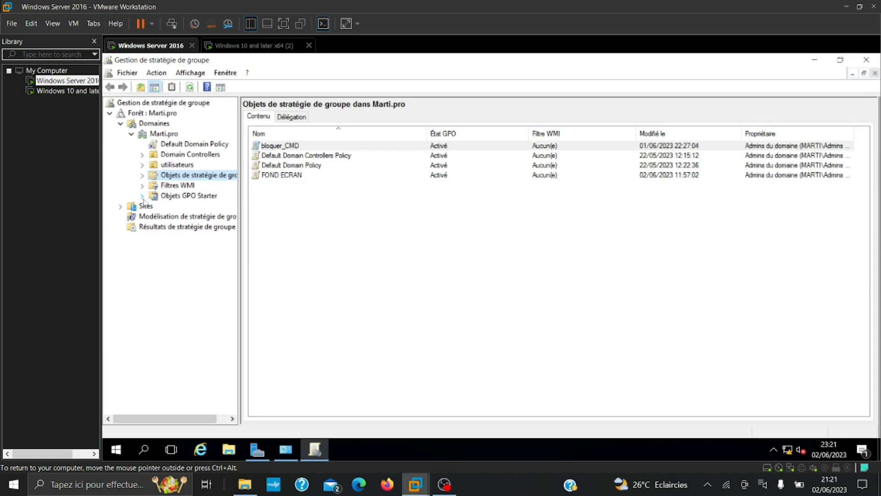
Delete the FOND ECRAN and bloquer_CMD group policy objects
click(143, 176)
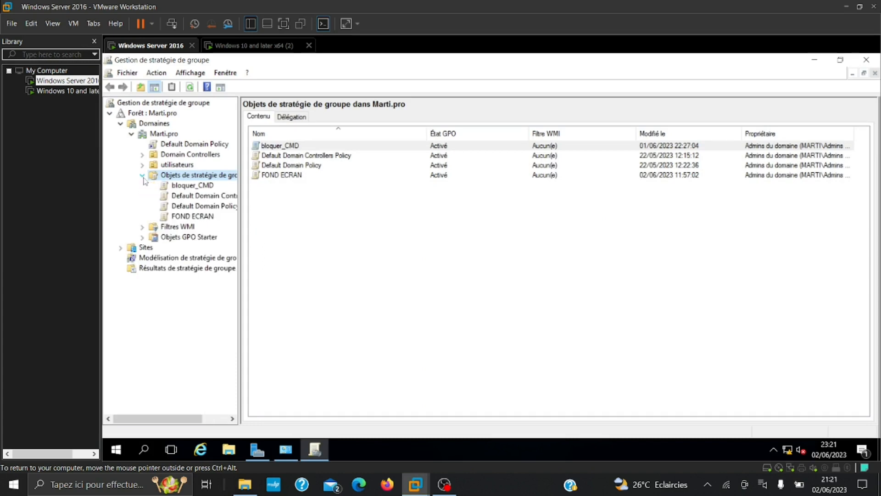
right_click(191, 218)
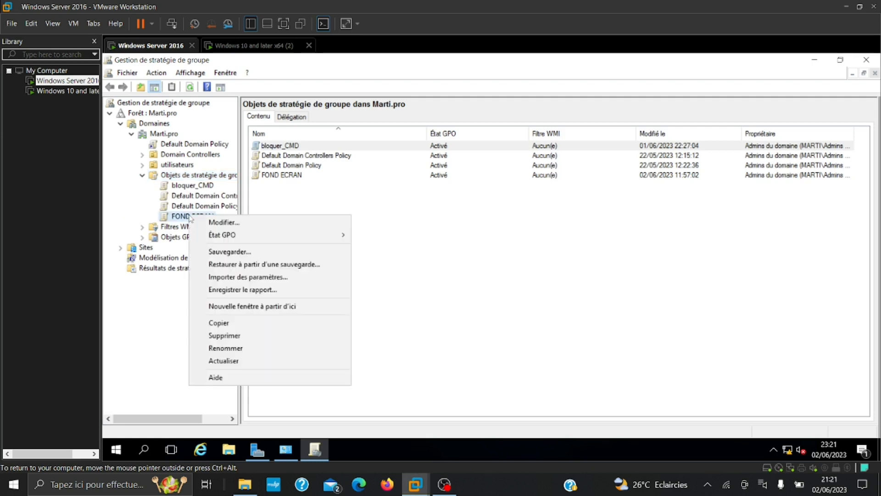
click(237, 339)
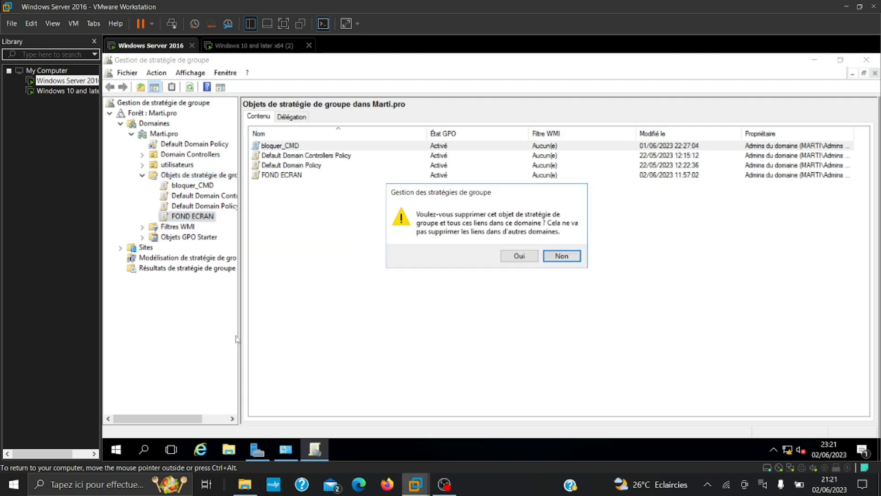
click(518, 259)
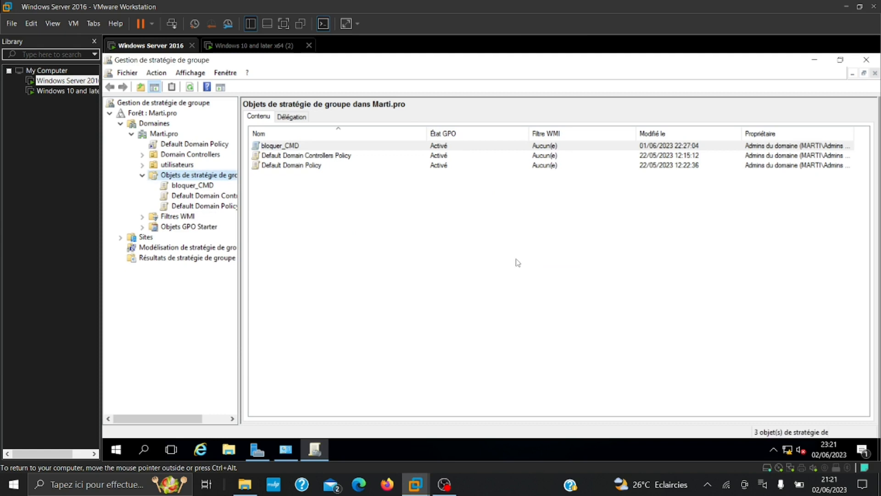
right_click(212, 188)
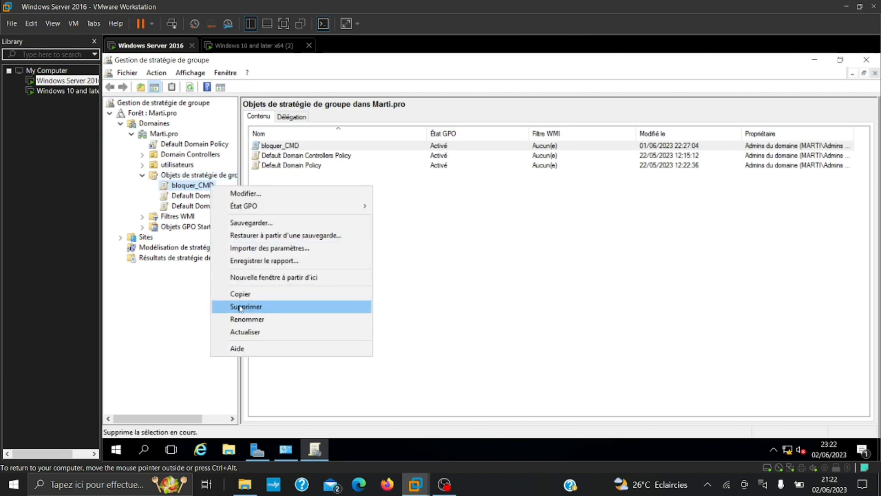
click(240, 307)
click(514, 257)
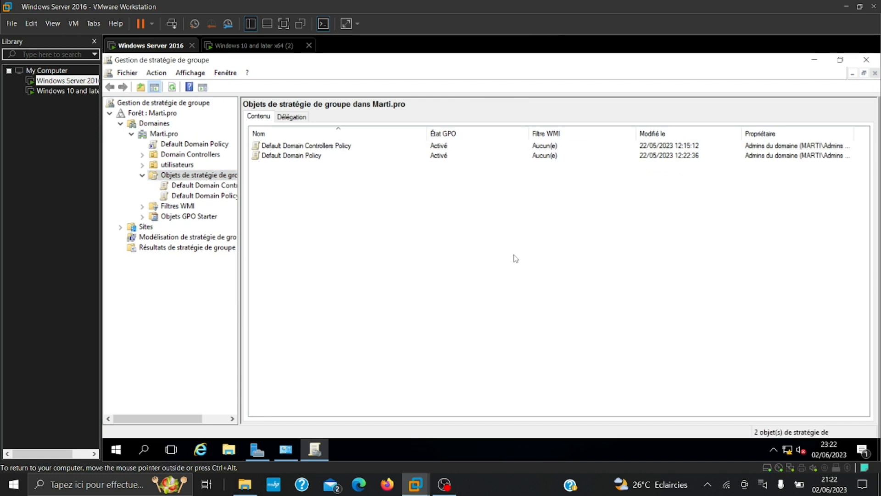
Create a new group policy object named fond d'ecran
right_click(170, 184)
click(172, 178)
right_click(173, 177)
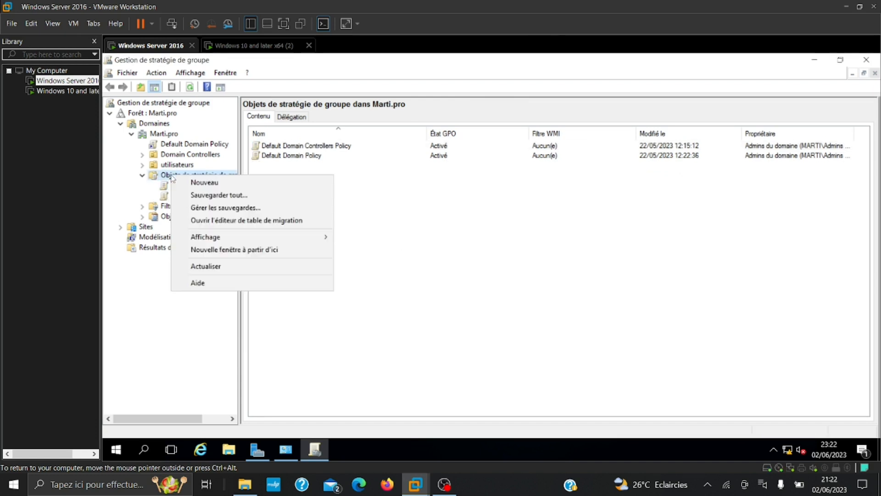
click(204, 182)
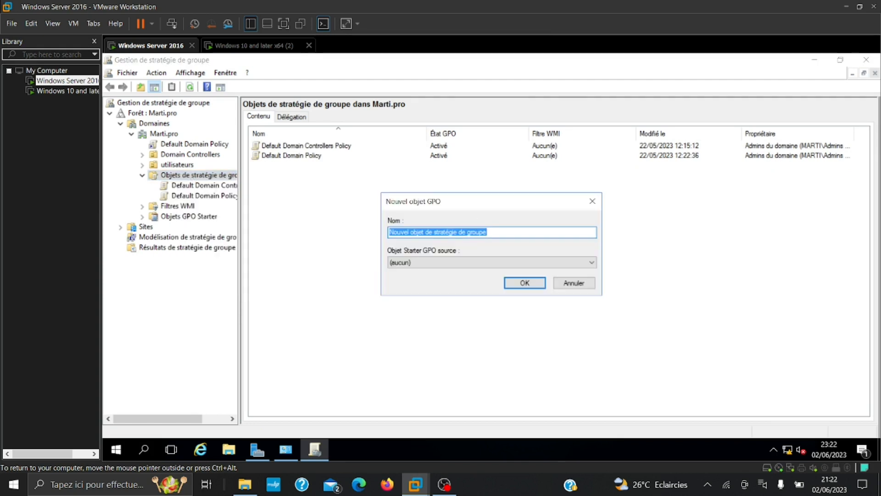
text(fon)
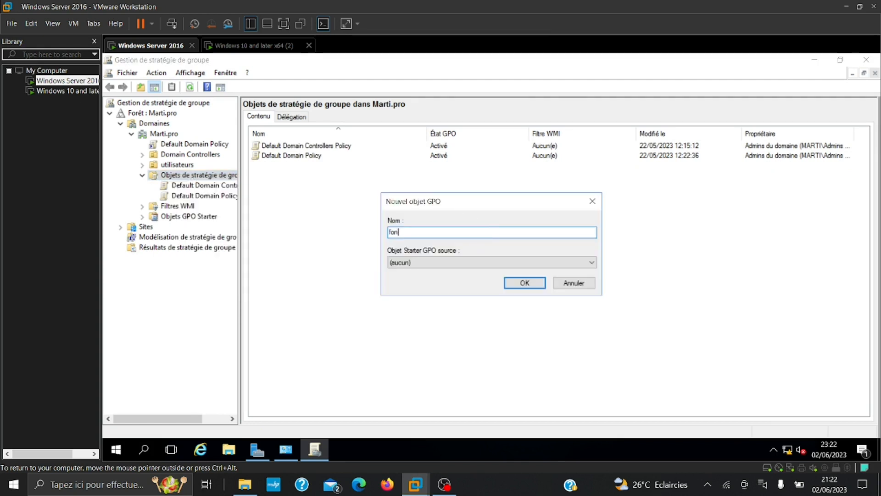
text(d d'ecran)
key(Return)
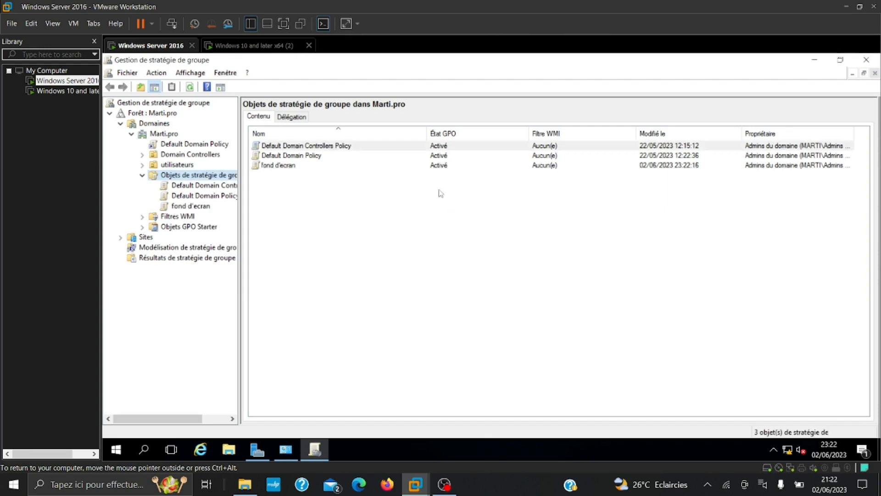
Open the fond d'ecran GPO in the Group Policy Management Editor
click(209, 206)
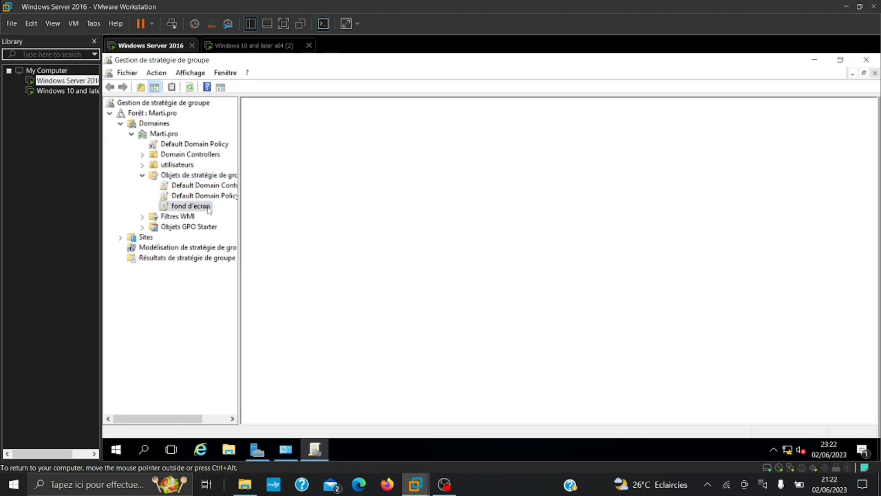
right_click(209, 207)
click(269, 214)
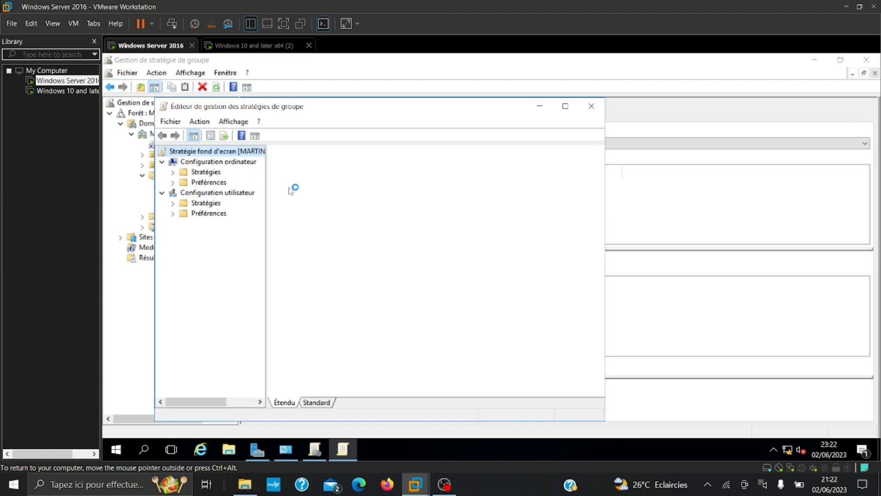
Open the user Bureau > Bureau policy Papier peint du Bureau and set it to Activé
click(173, 203)
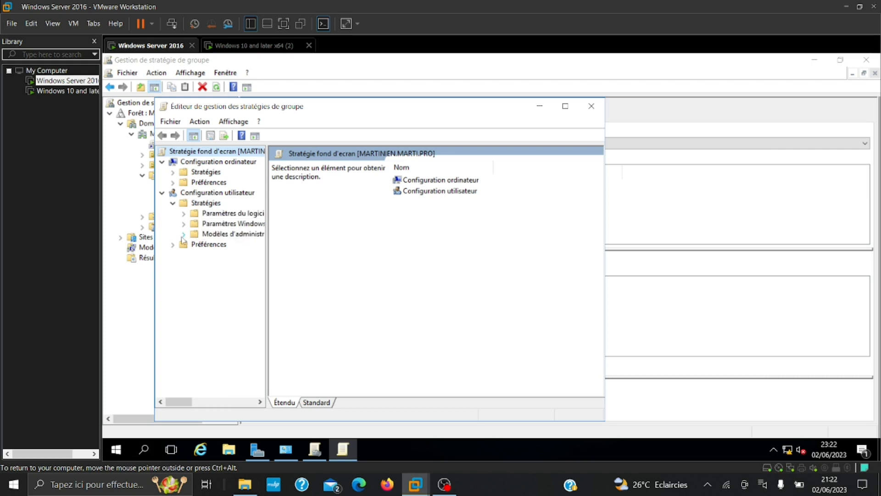
click(184, 234)
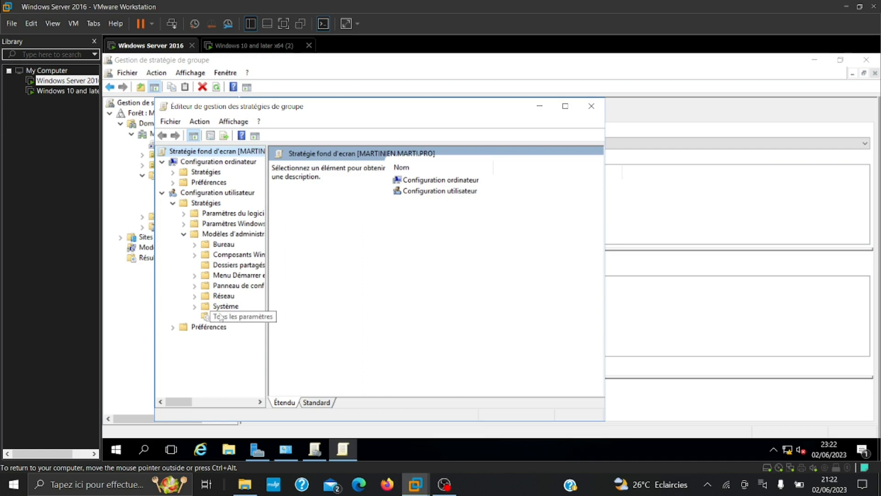
click(195, 245)
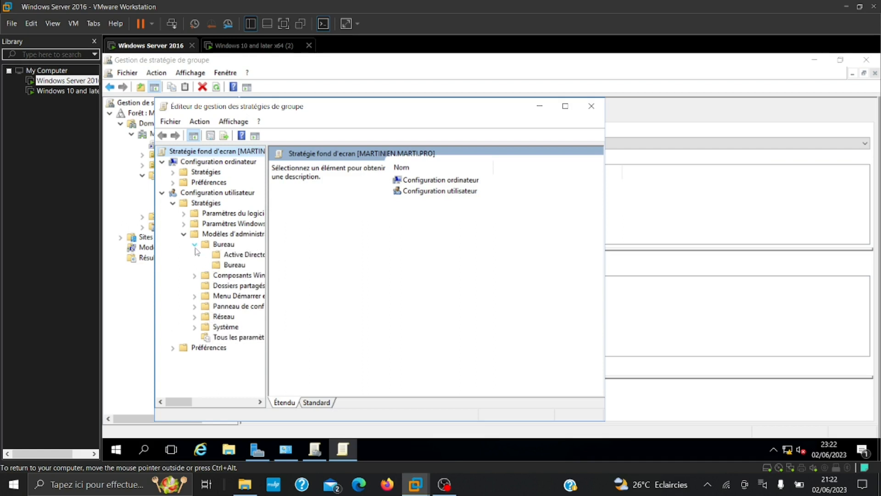
click(234, 265)
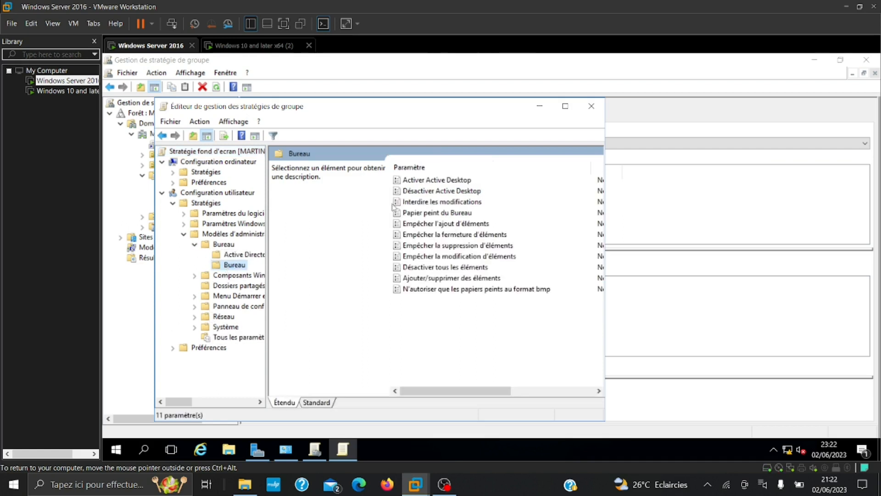
click(435, 213)
double_click(434, 213)
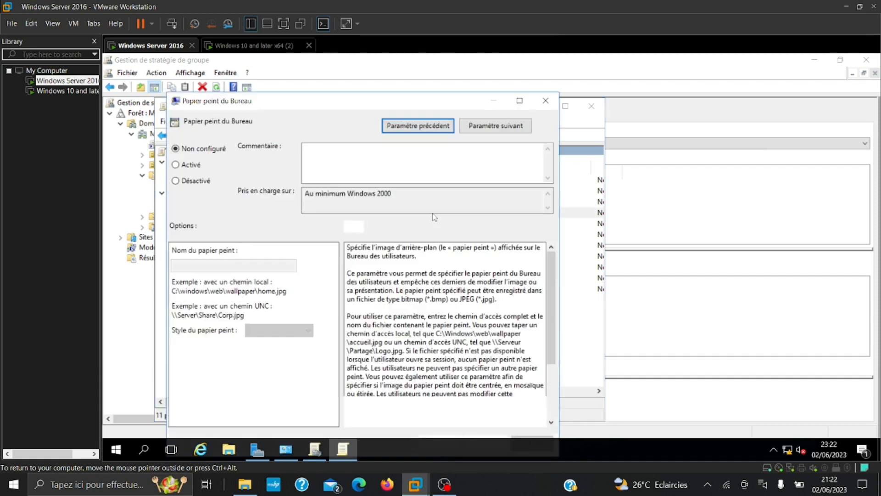
click(192, 168)
click(229, 265)
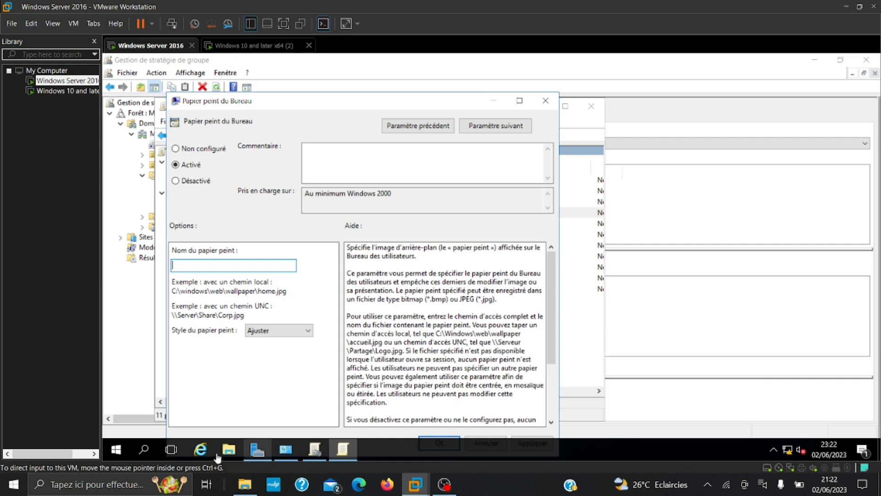
Browse File Explorer to C:\Windows\SYSVOL\sysvol\Marti.pro\scripts
click(235, 453)
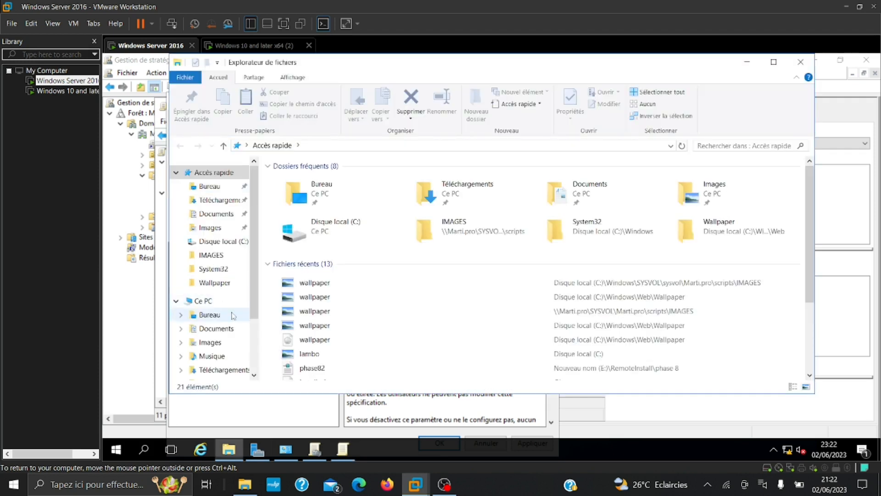
scroll(209, 331, down, 2)
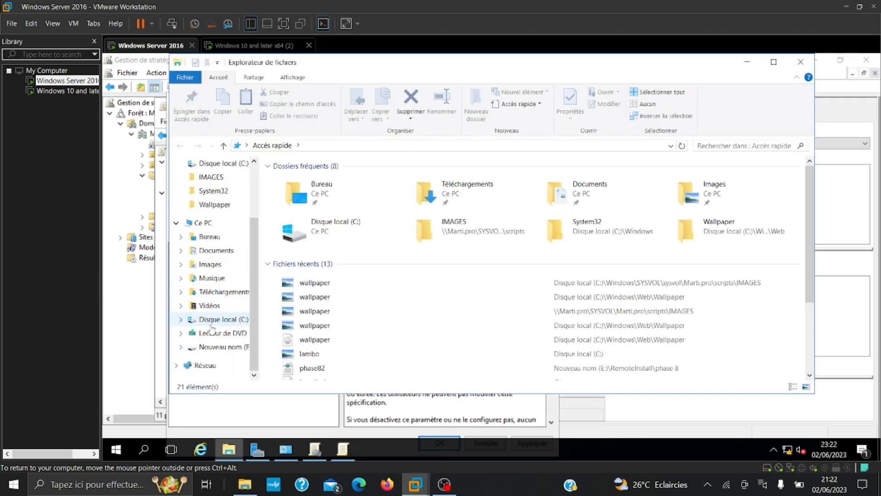
click(212, 319)
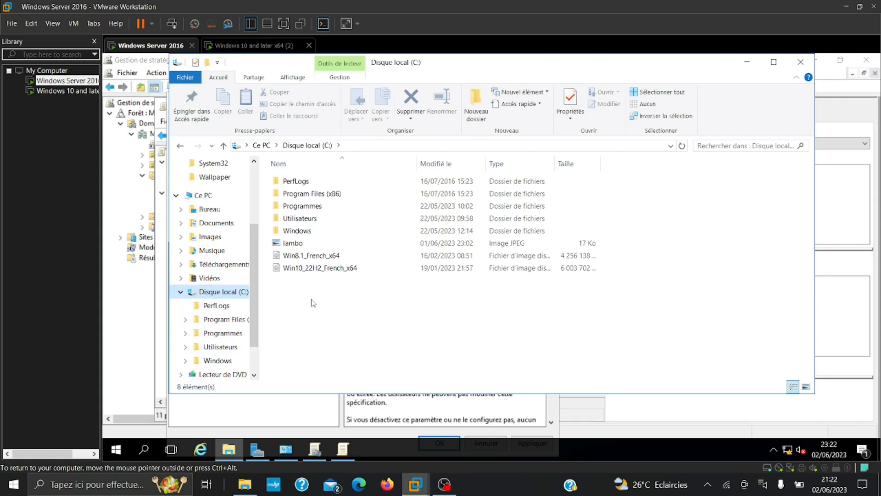
double_click(304, 230)
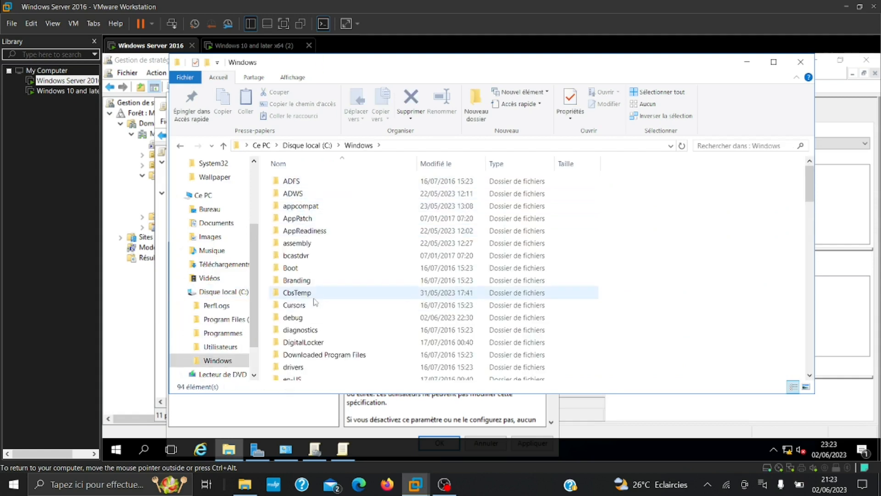
scroll(315, 301, down, 11)
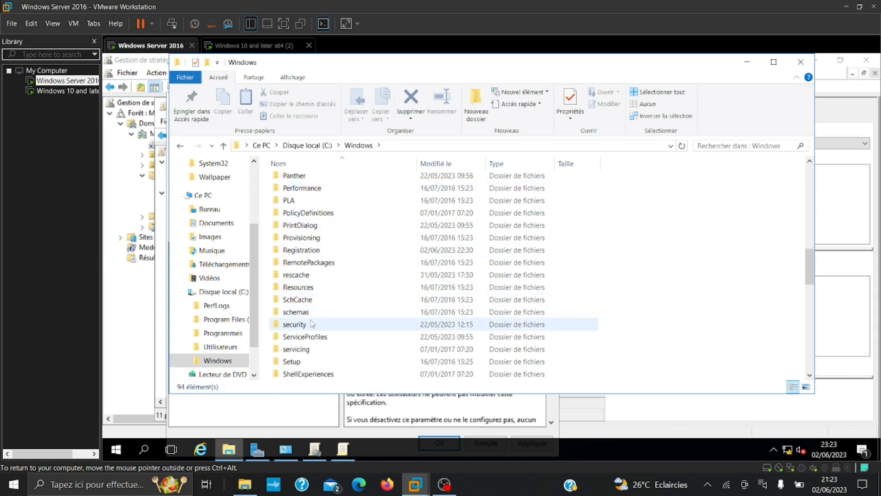
scroll(311, 324, down, 5)
double_click(298, 300)
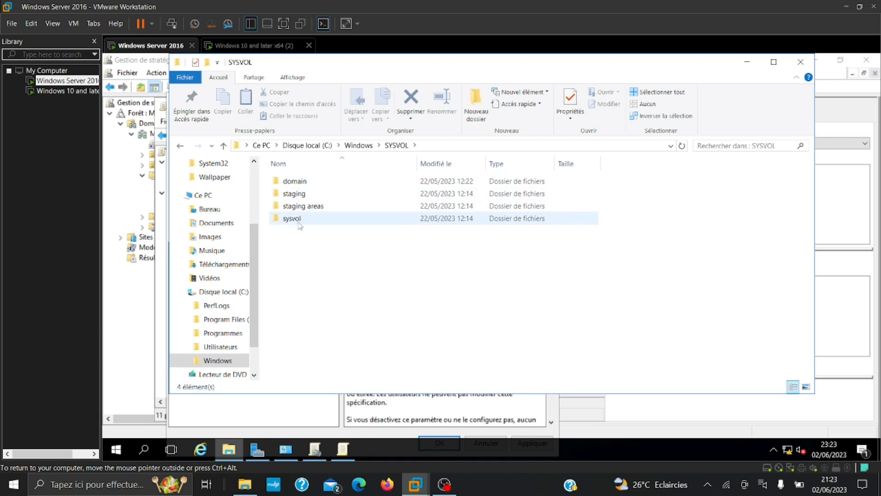
double_click(294, 218)
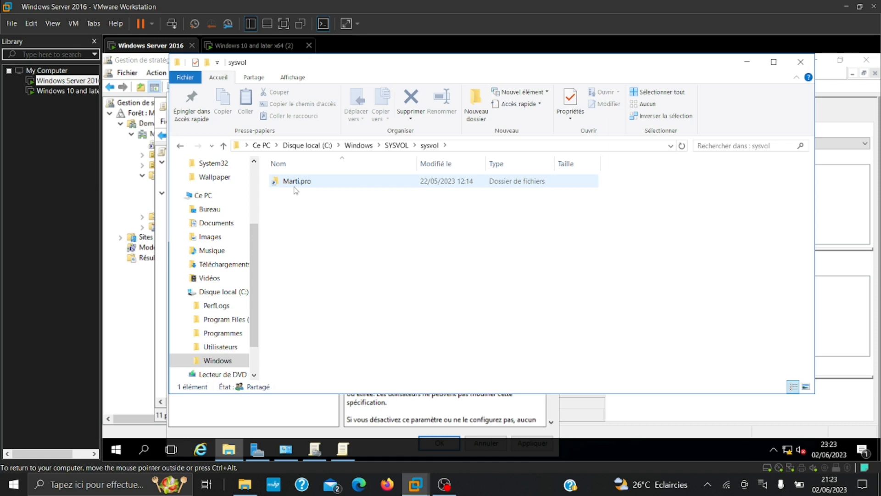
double_click(294, 183)
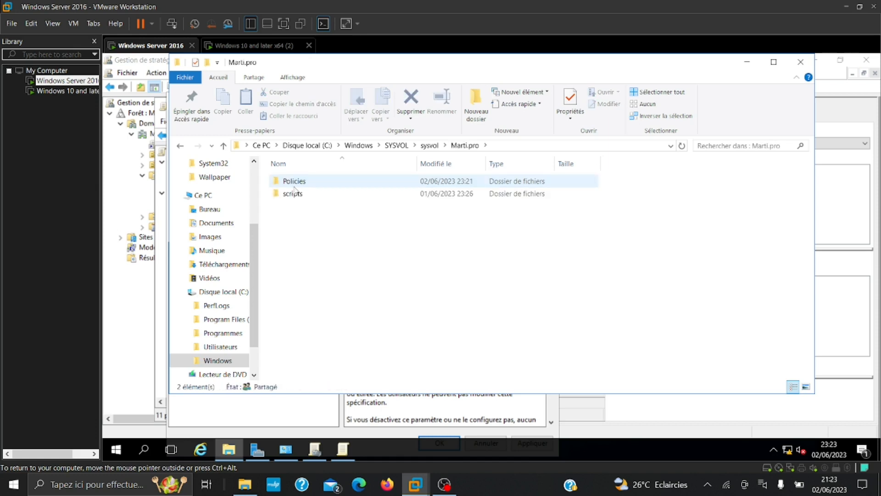
double_click(297, 195)
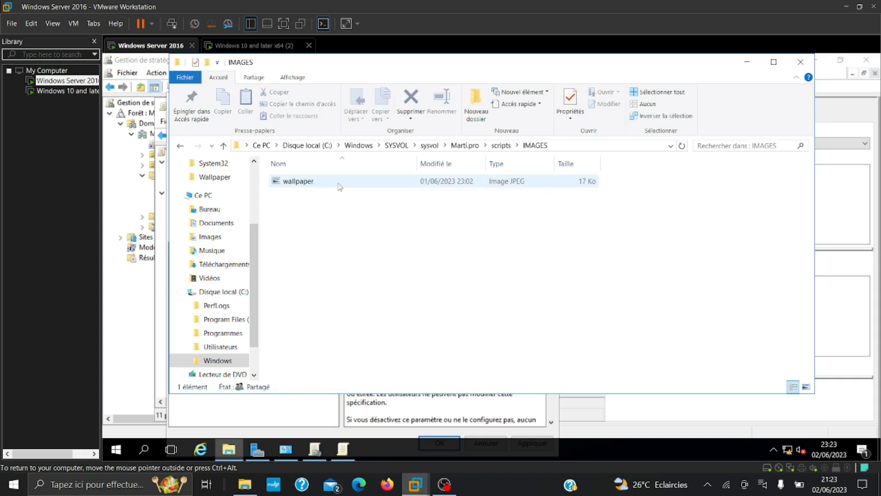
Go back up to sysvol and re-enter Marti.pro\scripts\IMAGES
click(459, 146)
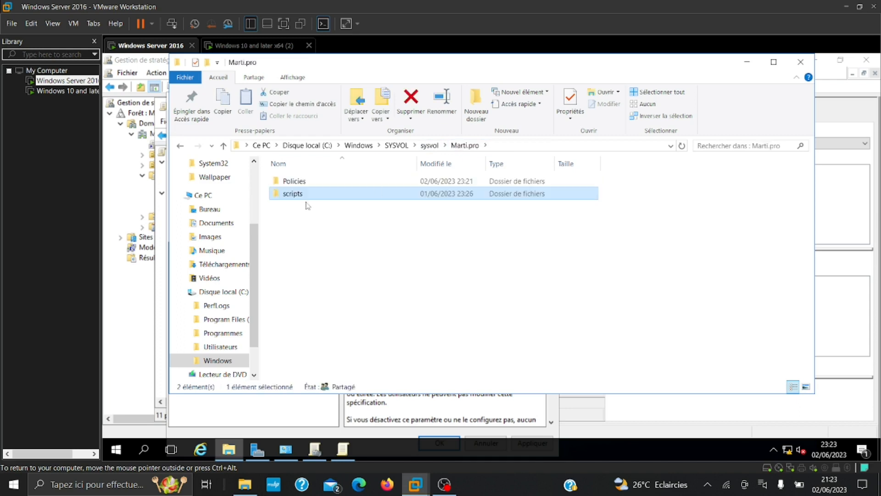
click(430, 145)
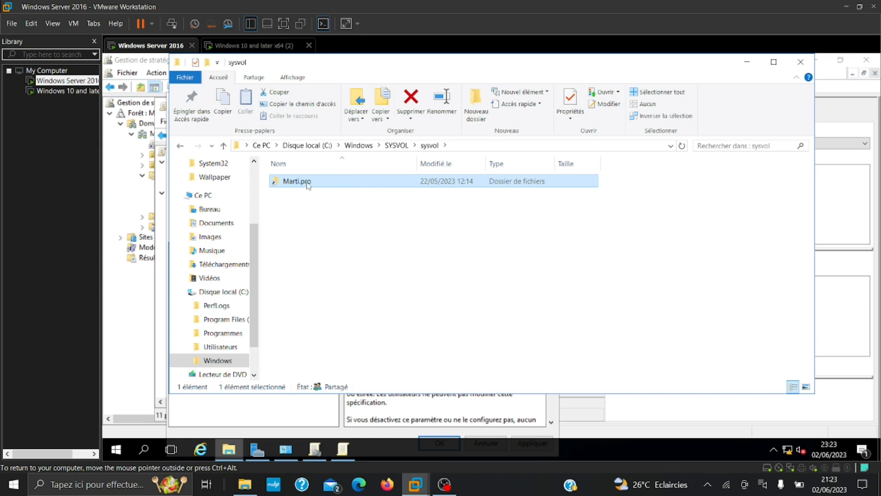
double_click(347, 183)
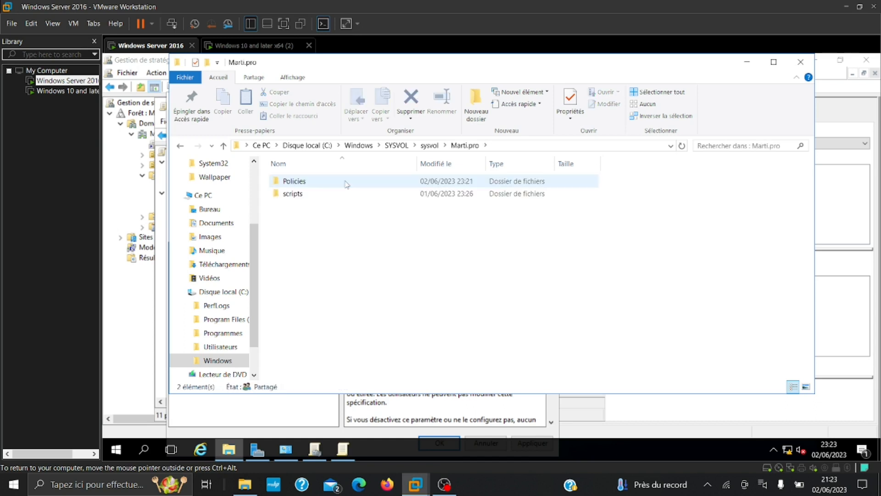
double_click(319, 197)
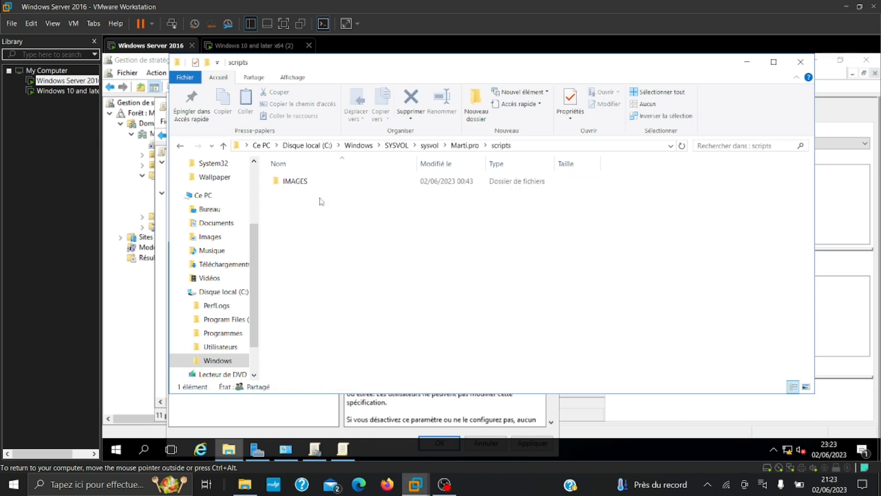
double_click(296, 181)
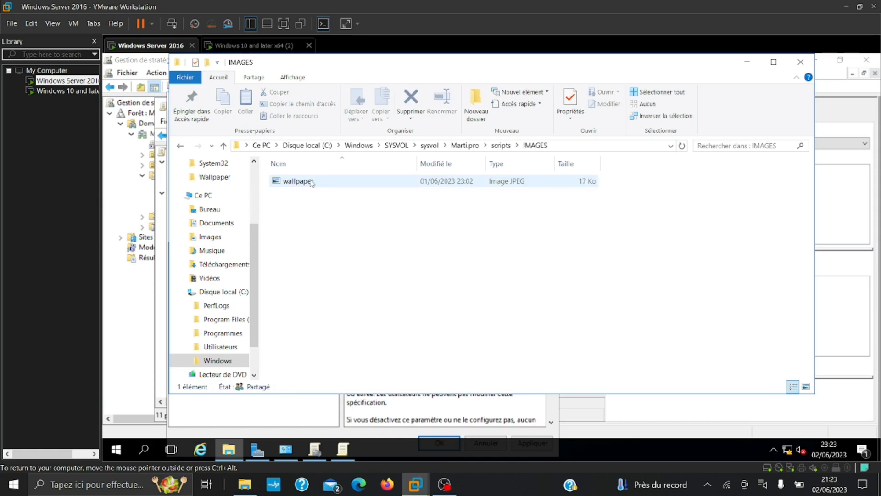
Preview the red car wallpaper JPEG in Paint, then close it
click(311, 184)
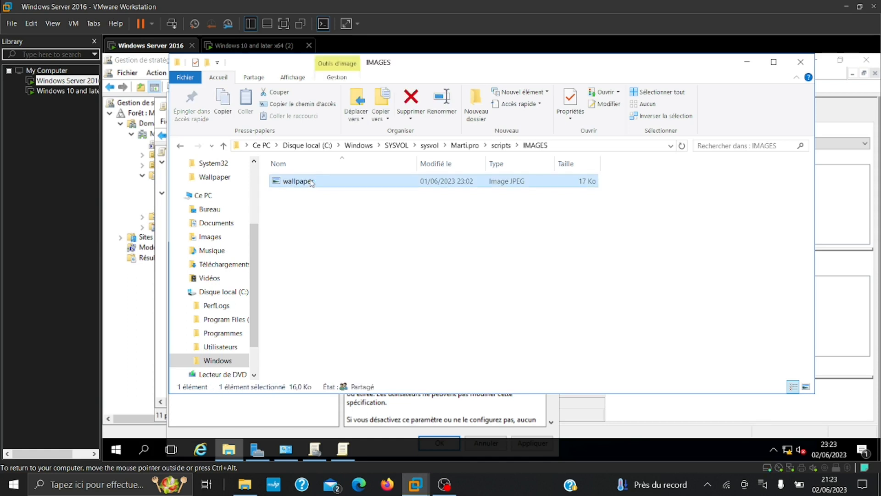
double_click(312, 181)
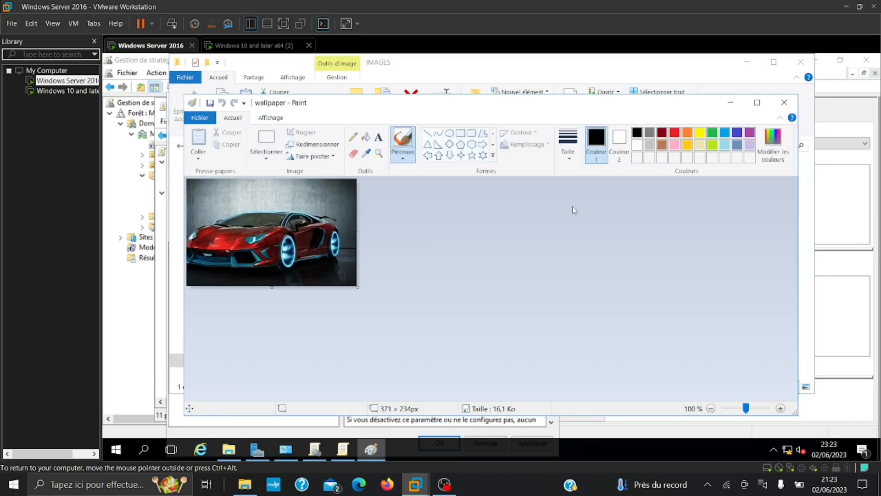
click(784, 102)
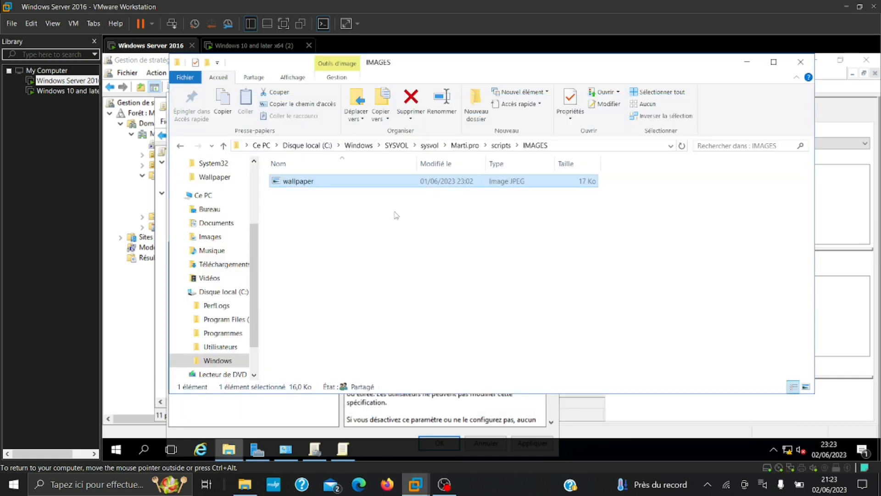
click(396, 216)
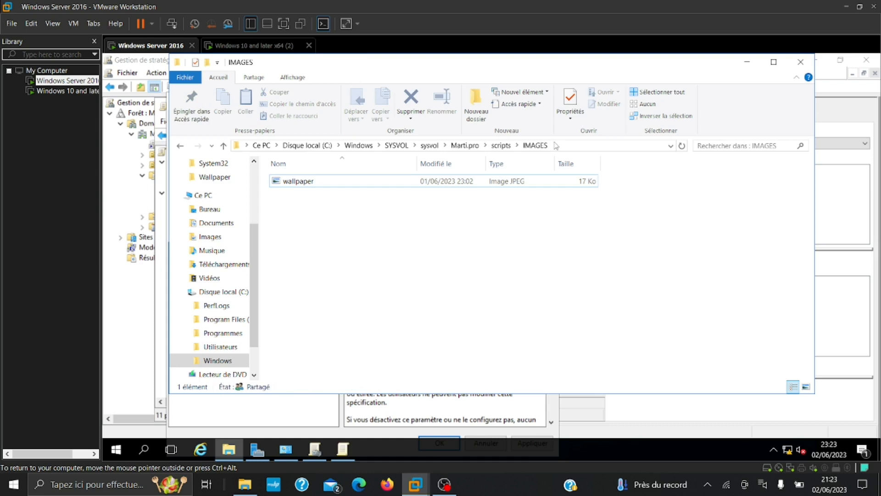
Browse to \\MARTINIEN\sysvol\Marti.pro\scripts\IMAGES and select its full path in the address bar
click(569, 145)
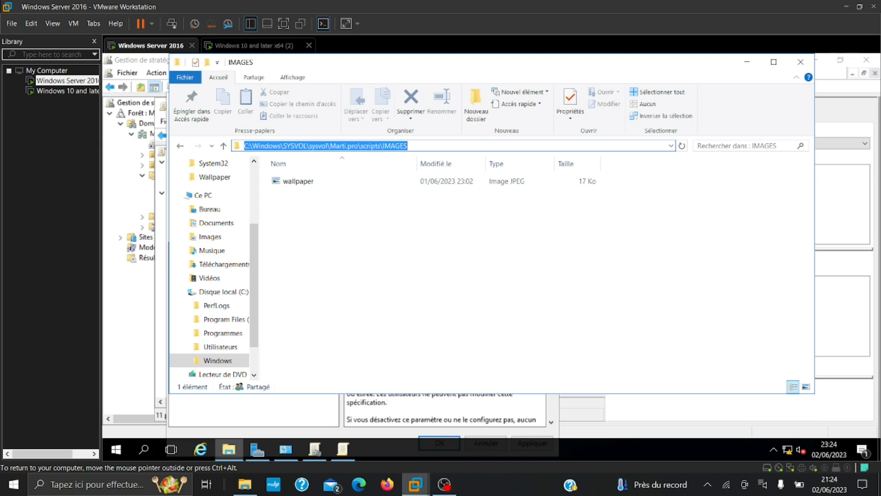
text(\\)
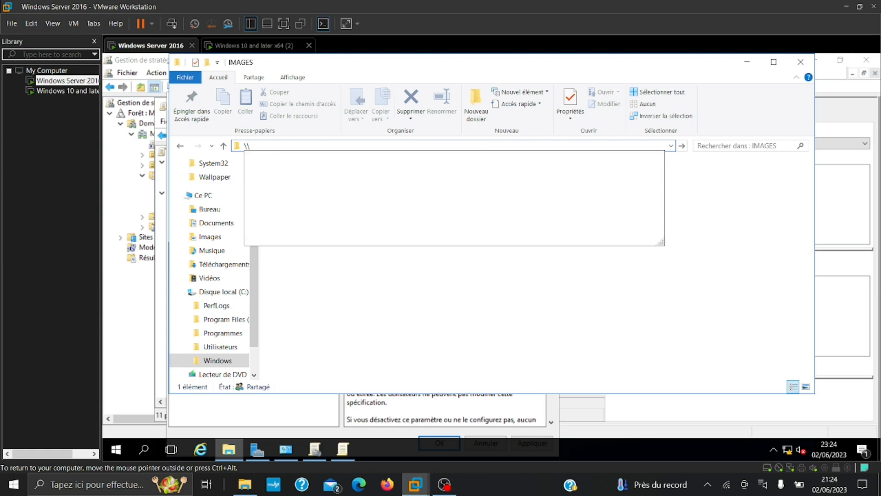
text(MARTINIEN)
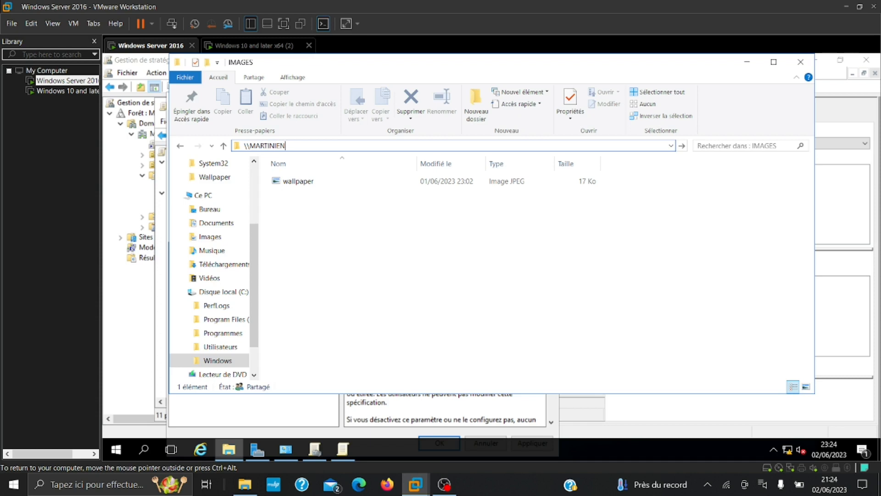
key(Return)
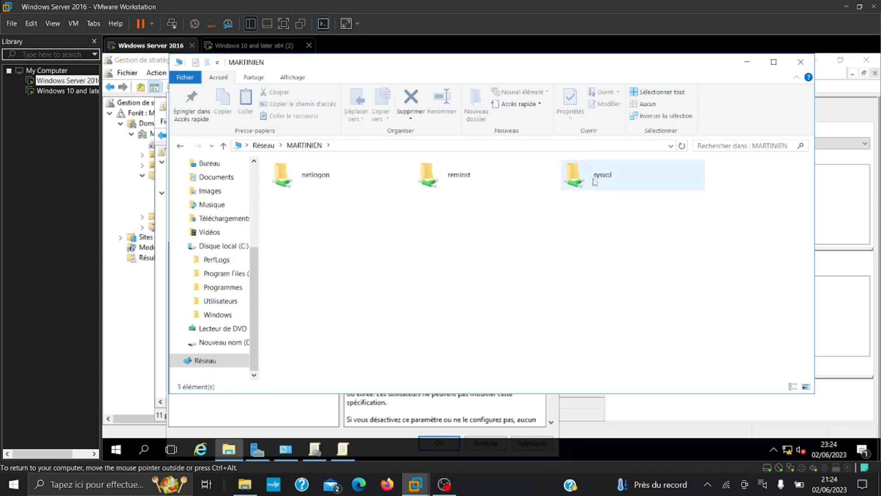
double_click(594, 182)
click(357, 187)
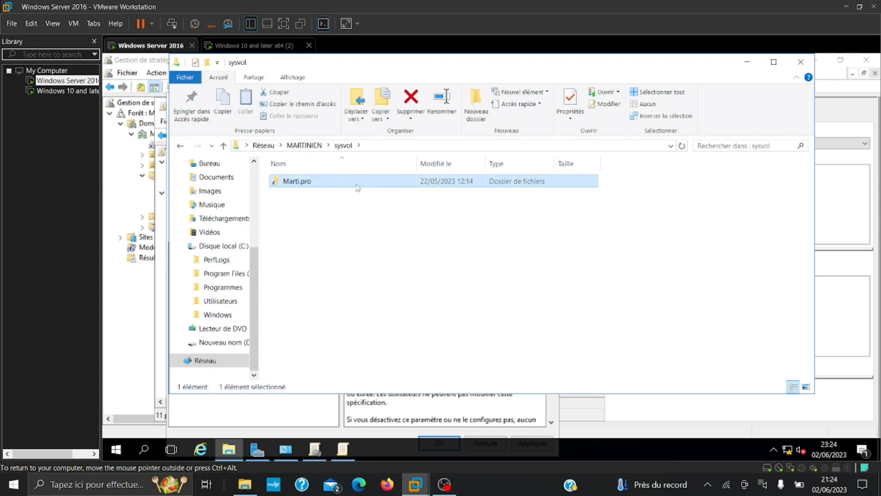
double_click(357, 187)
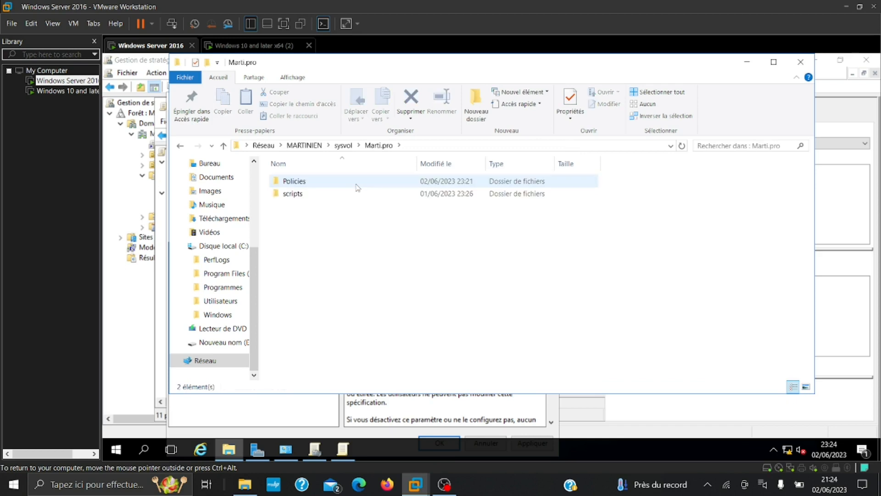
double_click(296, 196)
double_click(304, 184)
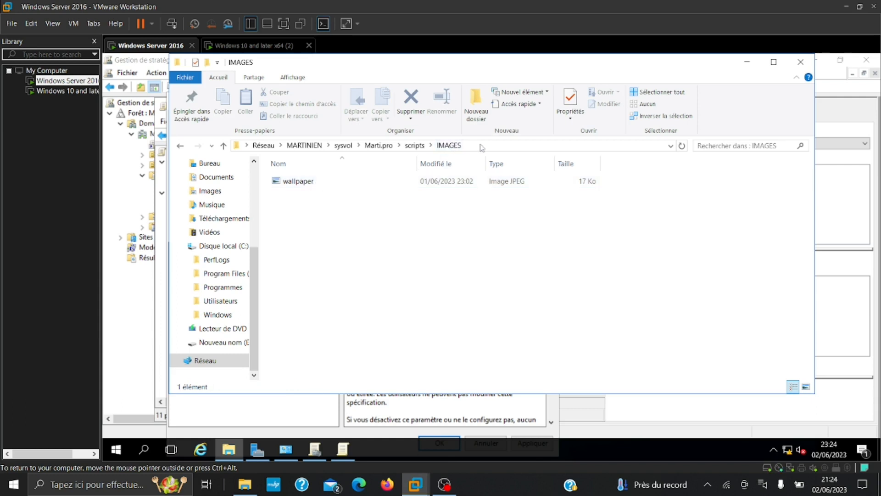
click(449, 146)
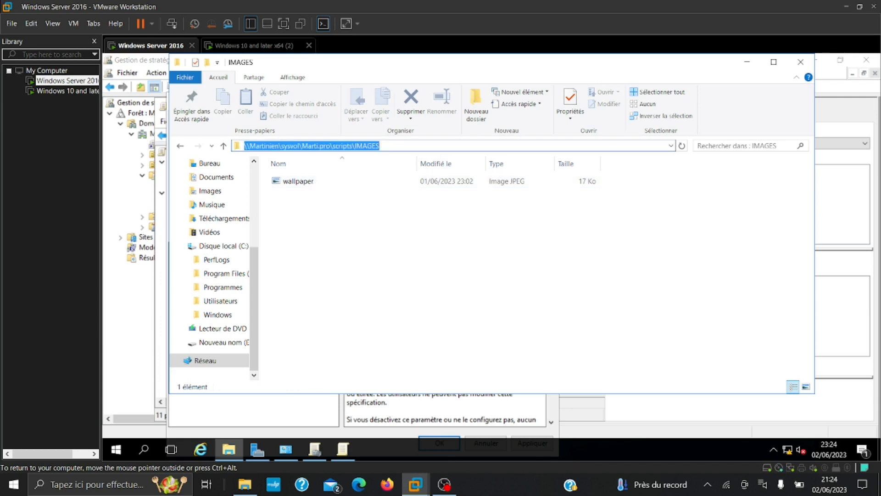
Set the wallpaper name to the pasted IMAGES folder path plus \wallpaper.jpeg
click(343, 448)
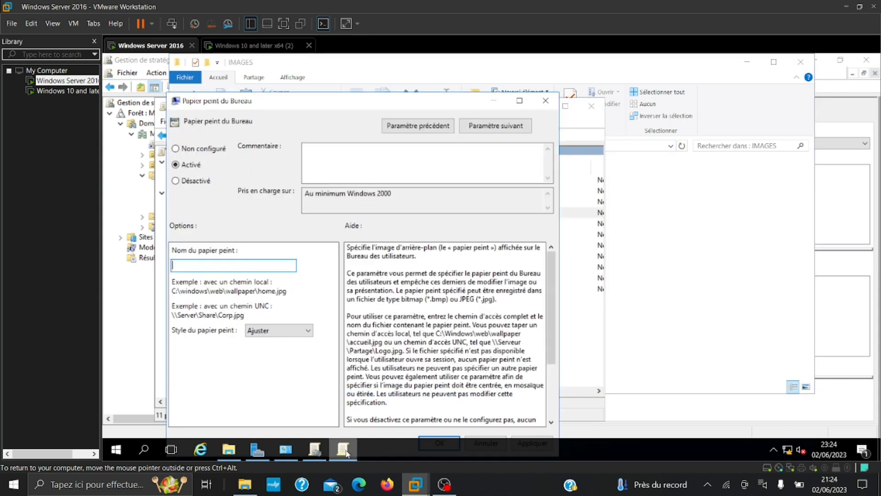
key(ctrl+v)
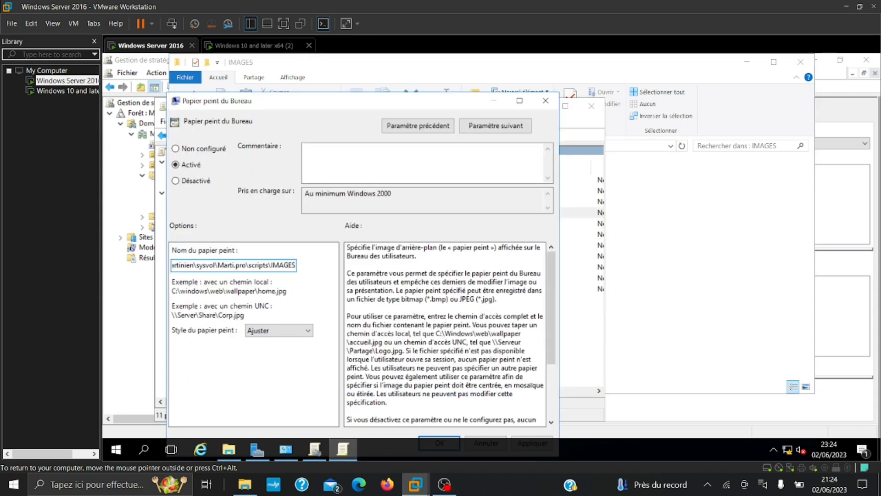
text(\)
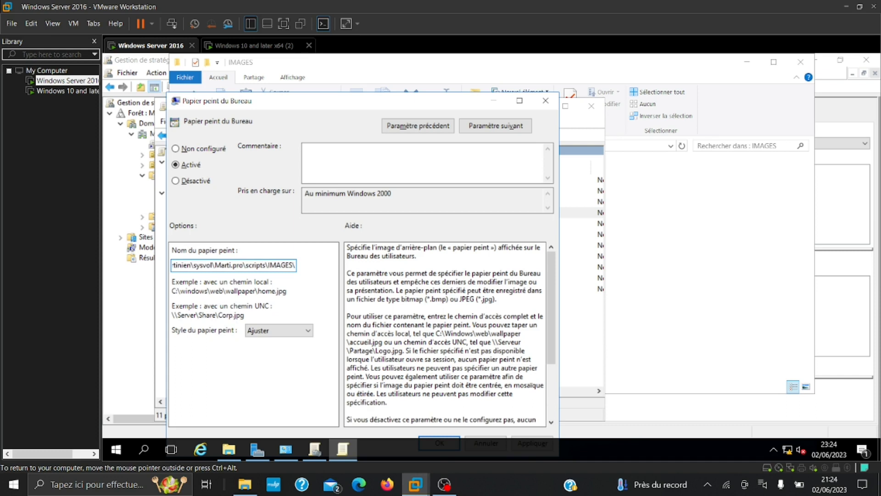
text(wall)
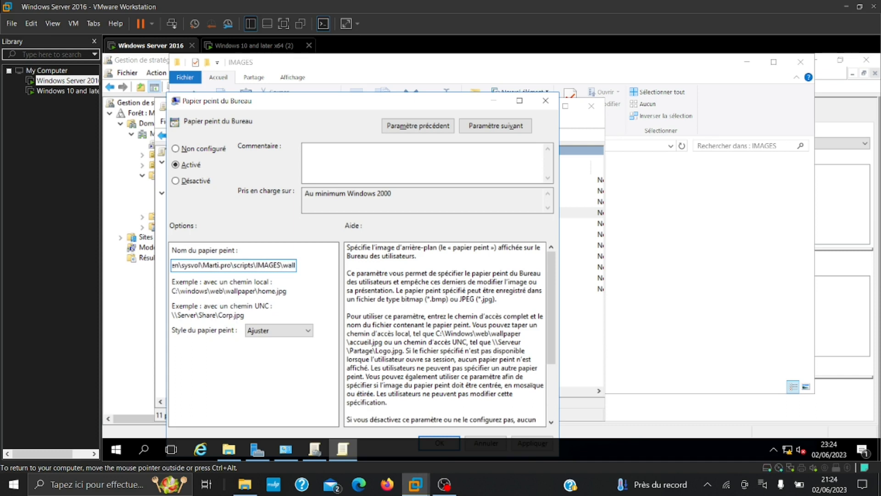
text(paper)
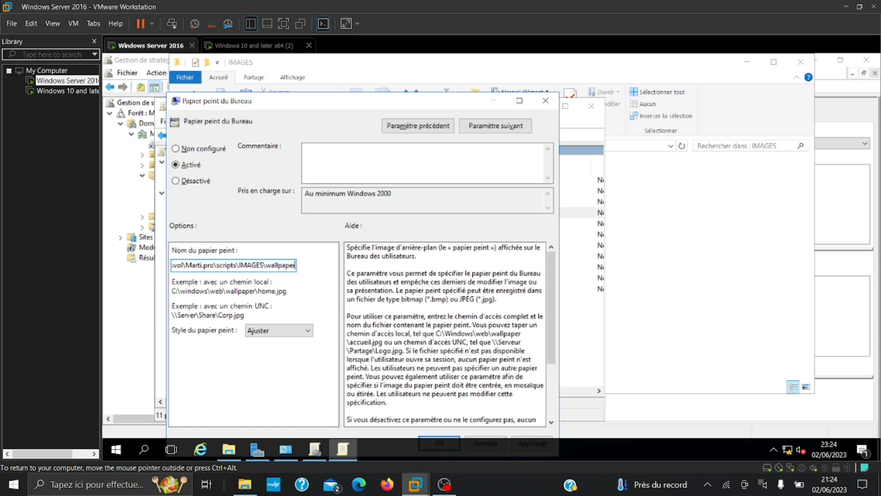
text(.)
text(jpae)
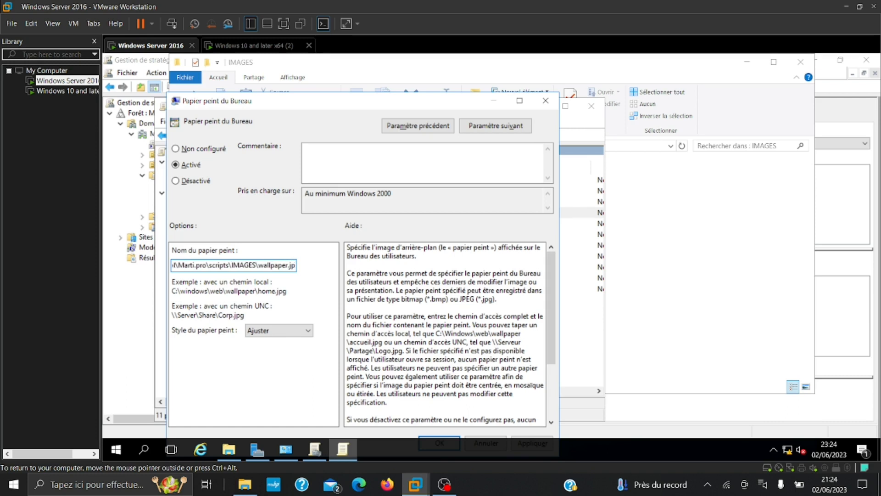
key(BackSpace)
key(BackSpace)
key(BackSpace)
text(peg)
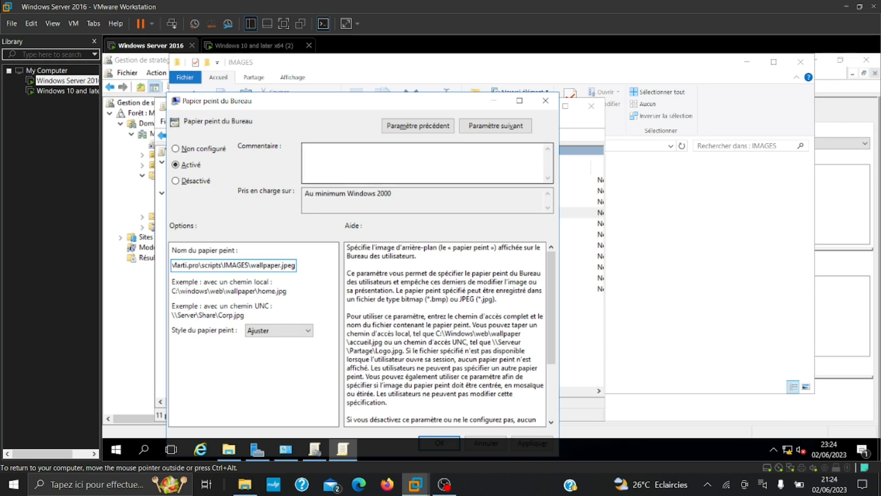
Apply and save the Papier peint du Bureau policy, then close the Group Policy Management Editor
drag(443, 104, 471, 68)
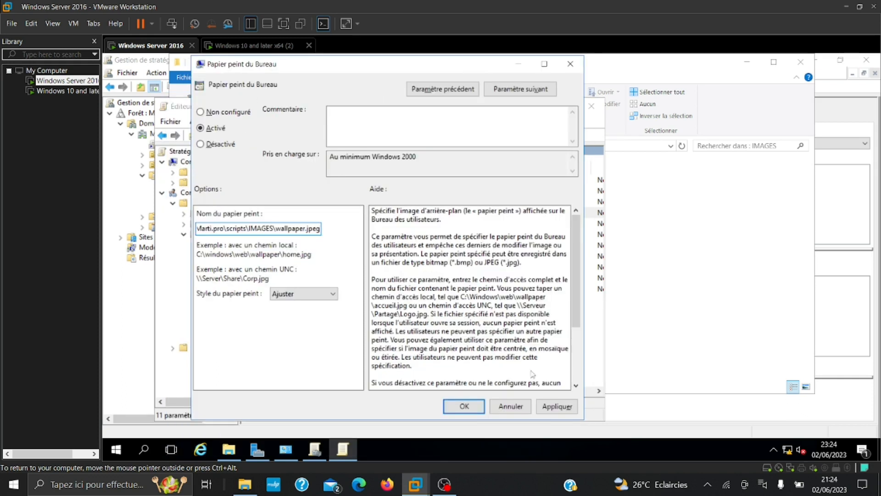
click(557, 406)
click(478, 411)
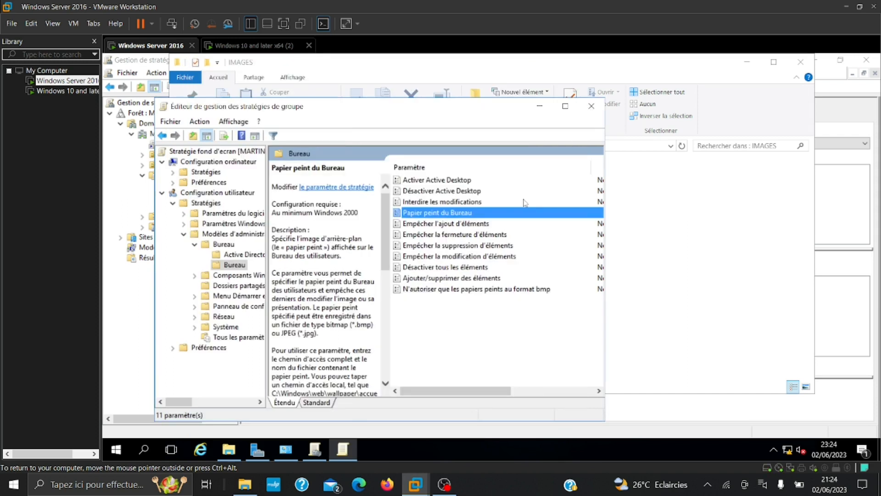
scroll(525, 203, right, 3)
scroll(438, 212, left, 3)
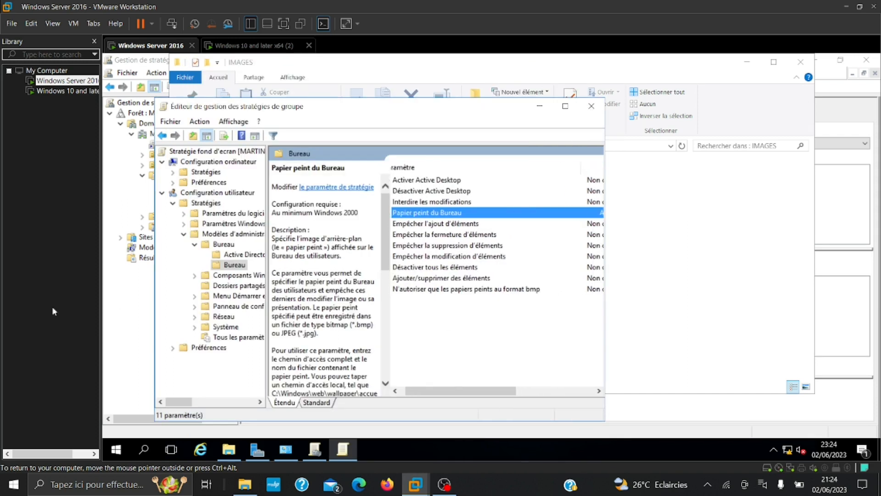
click(592, 107)
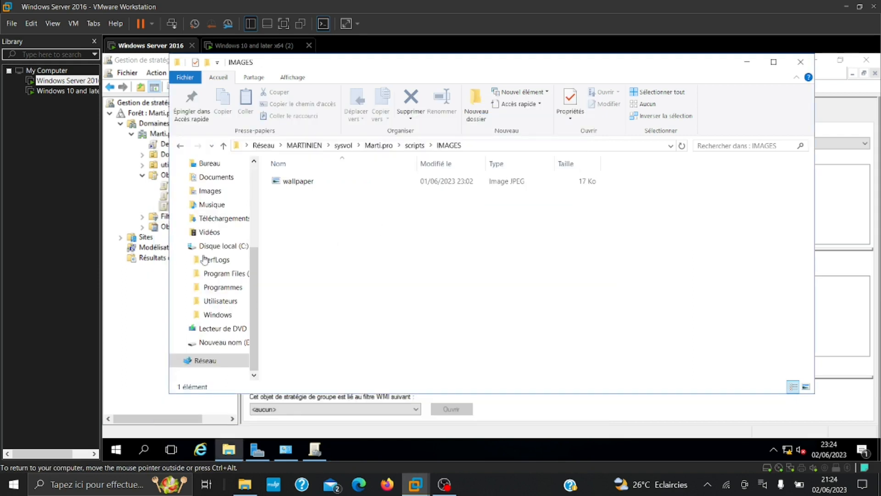
Link the existing fond d'ecran GPO to the utilisateurs OU
click(140, 312)
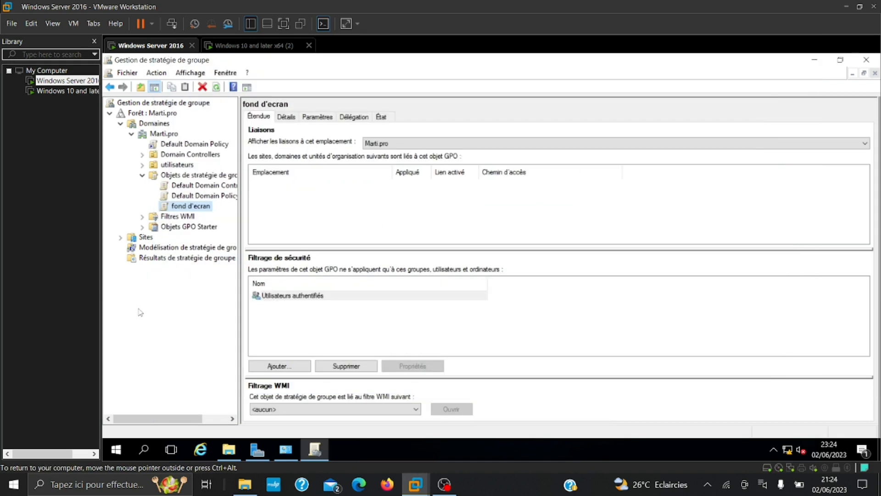
click(169, 165)
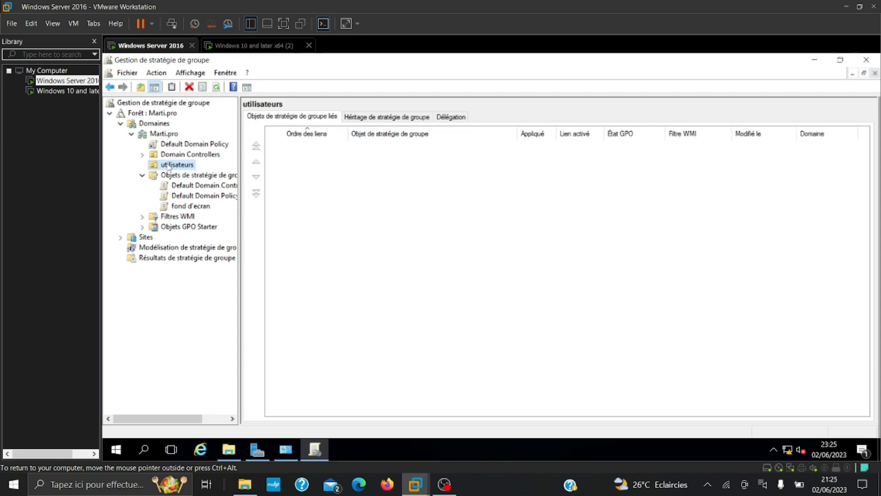
right_click(169, 167)
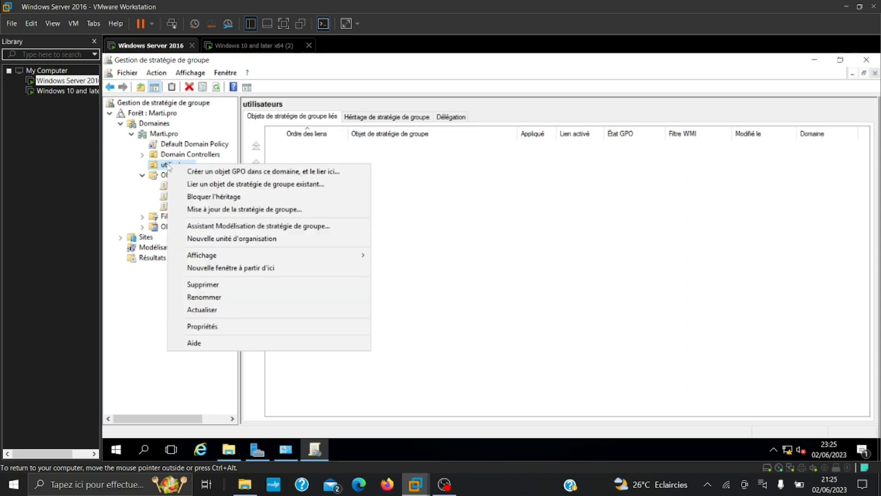
click(195, 186)
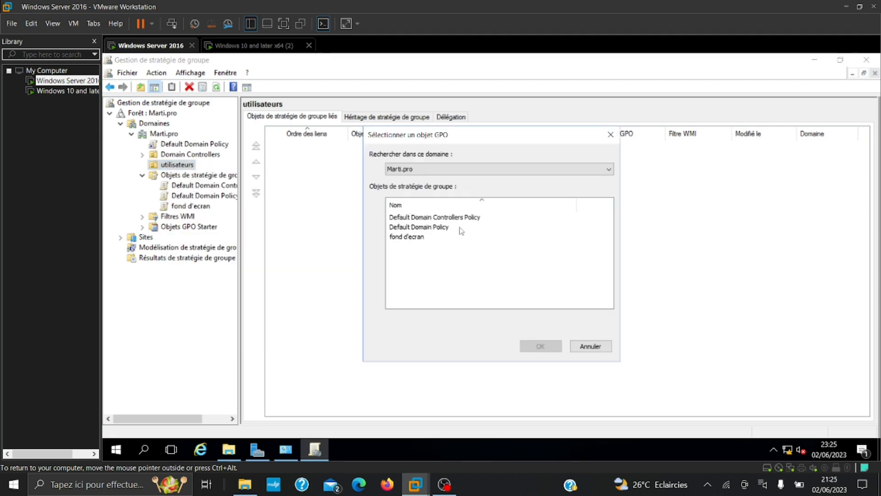
click(410, 237)
click(536, 349)
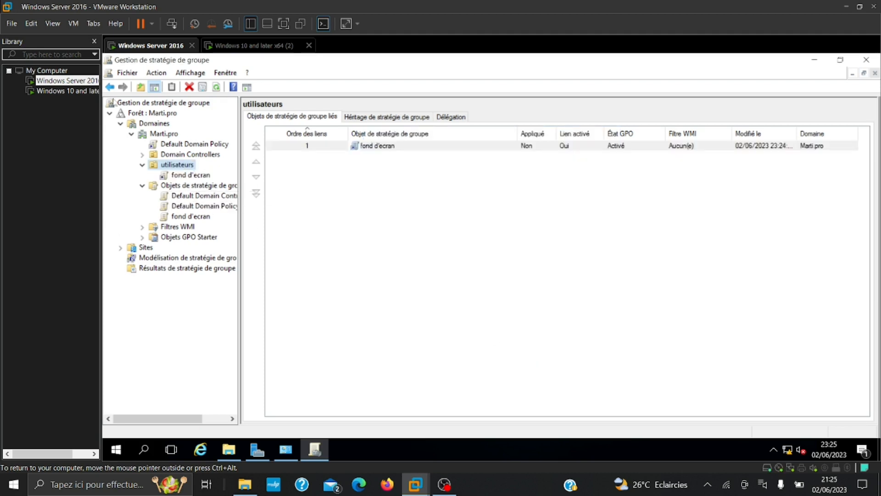
click(70, 92)
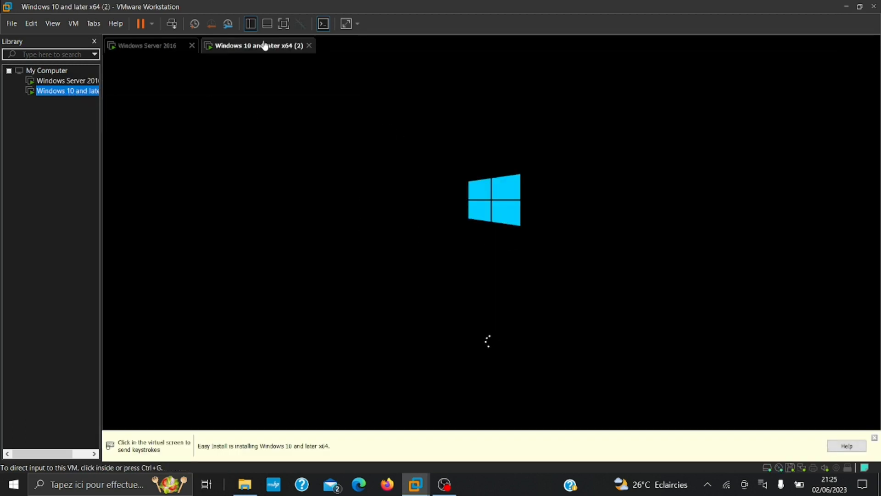
Start a new virtual machine using the Win8.1_French_x64 installer disc image
click(11, 23)
click(31, 23)
click(11, 24)
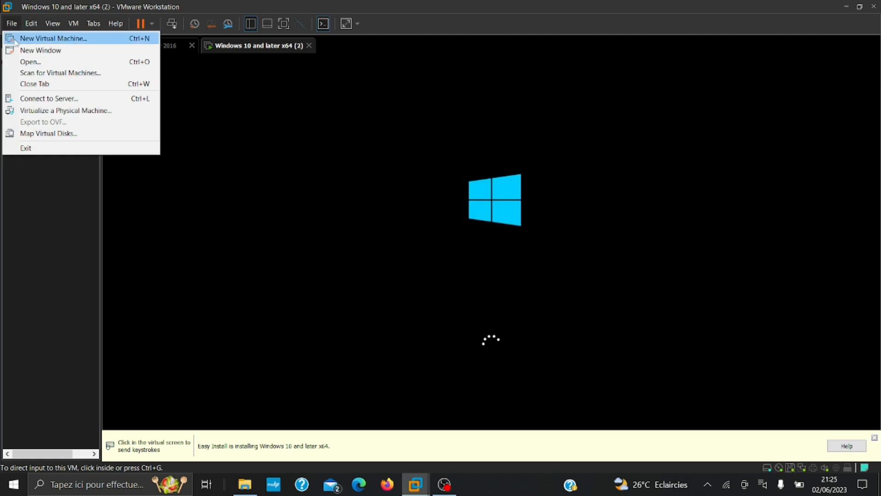
click(16, 42)
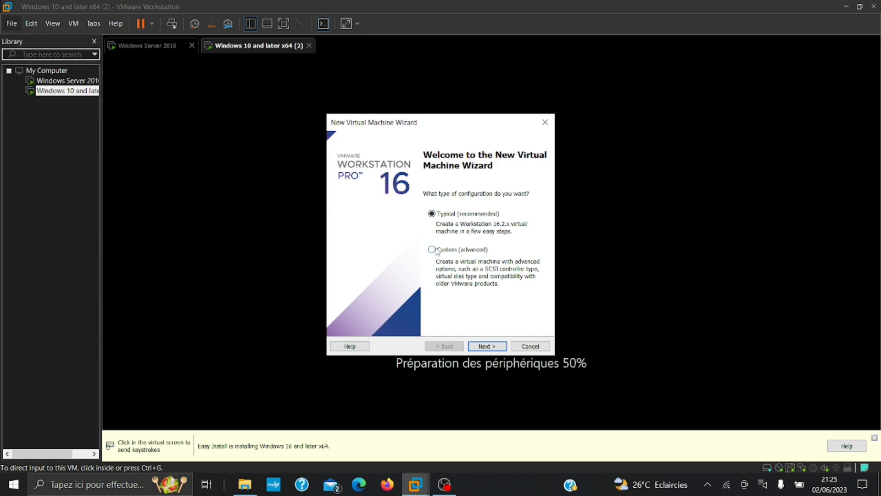
click(494, 347)
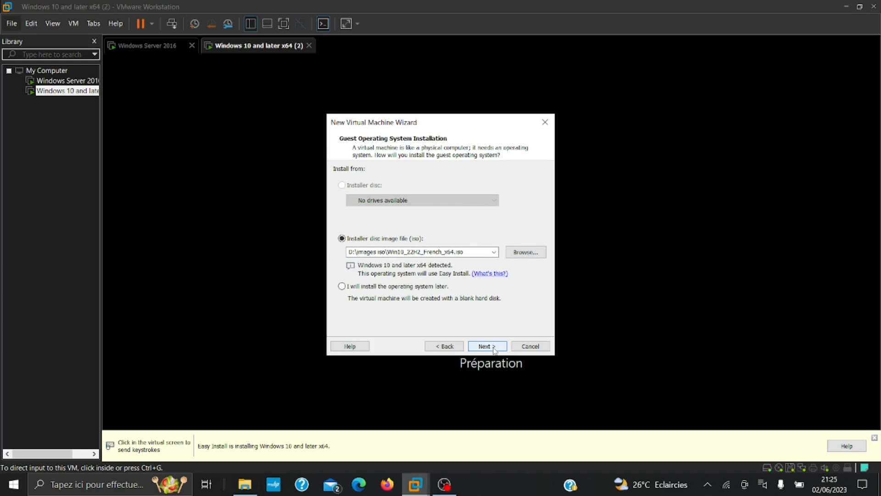
click(524, 254)
click(469, 239)
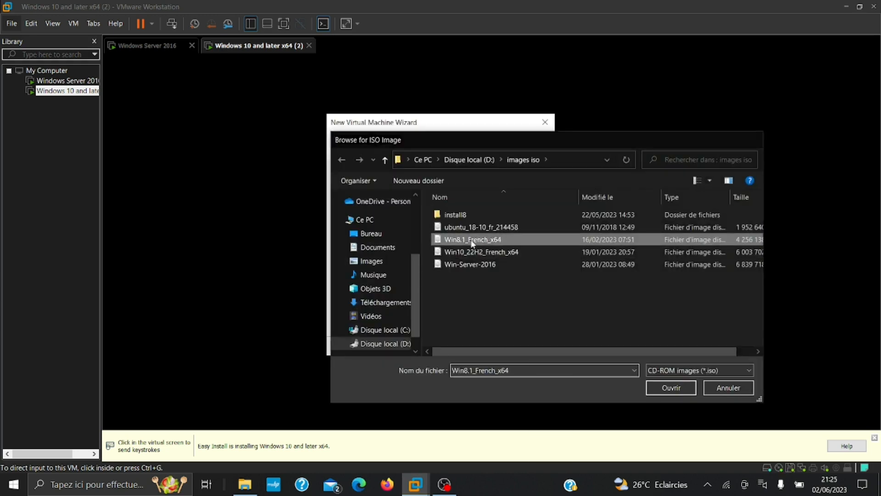
double_click(473, 242)
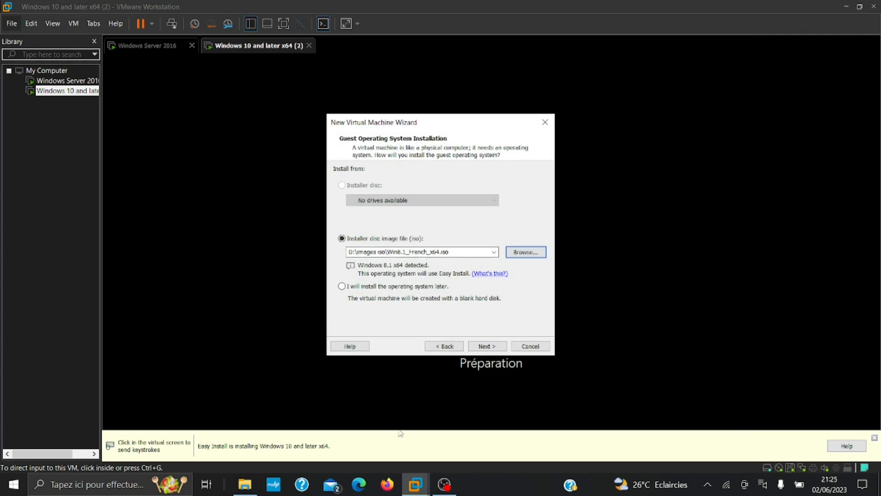
Finish the wizard to create the Windows 8.x x64 (2) virtual machine
mouse_move(258, 489)
click(477, 345)
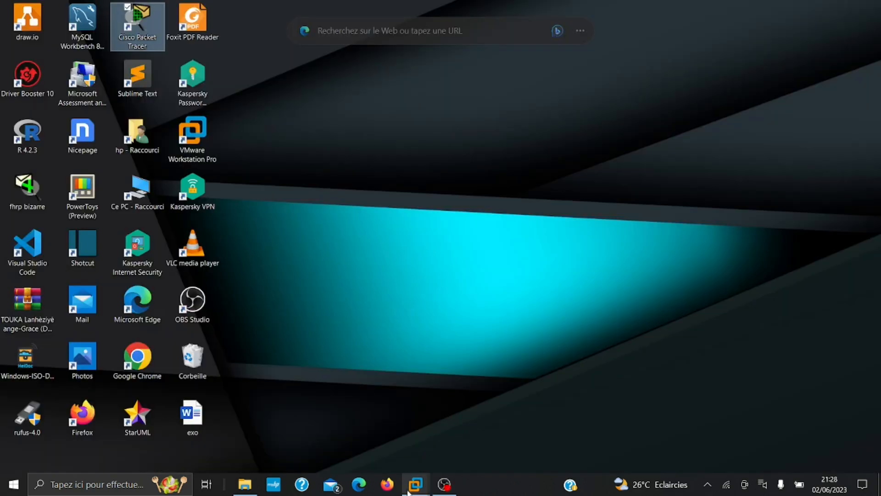
mouse_move(415, 485)
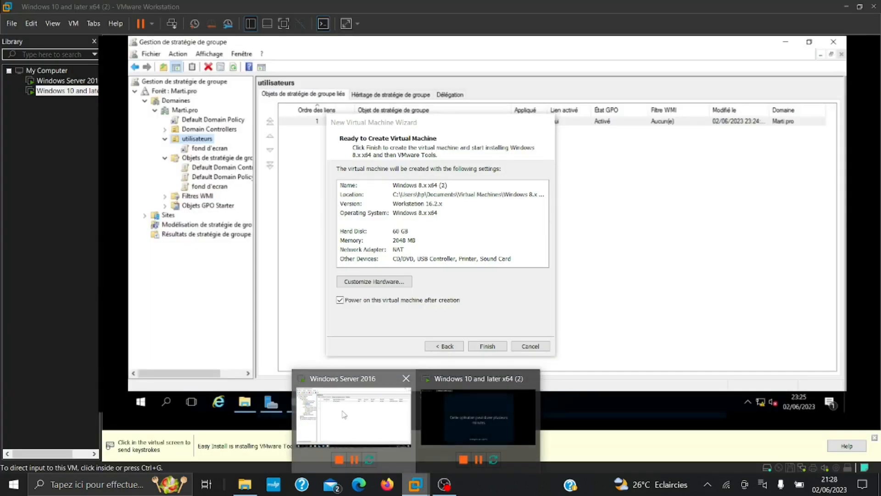
click(345, 414)
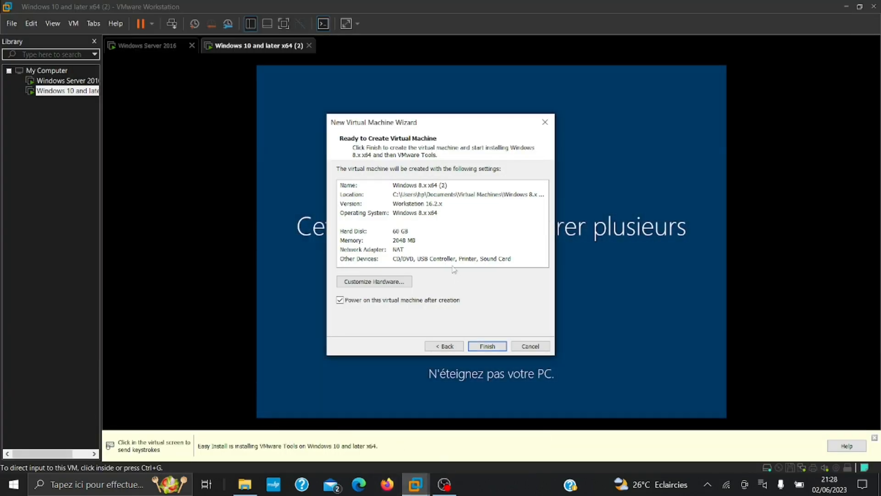
click(493, 347)
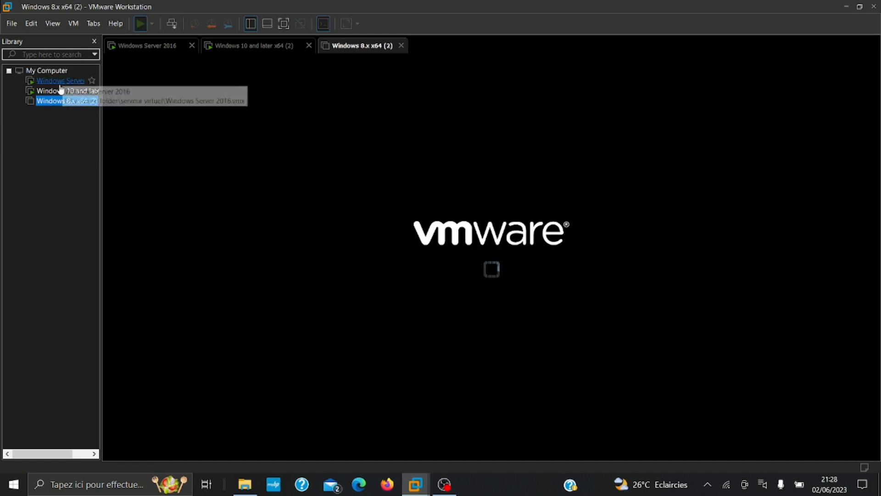
Power off the Windows 8.x virtual machine from the Library
right_click(53, 101)
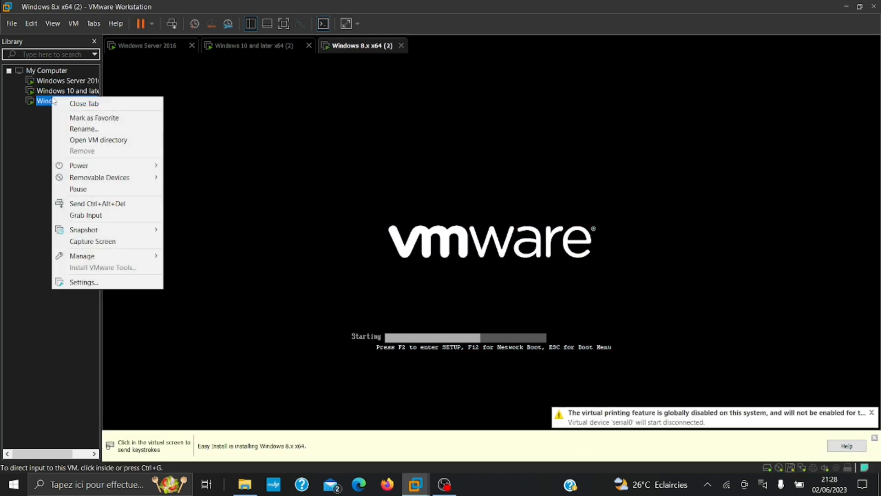
mouse_move(78, 169)
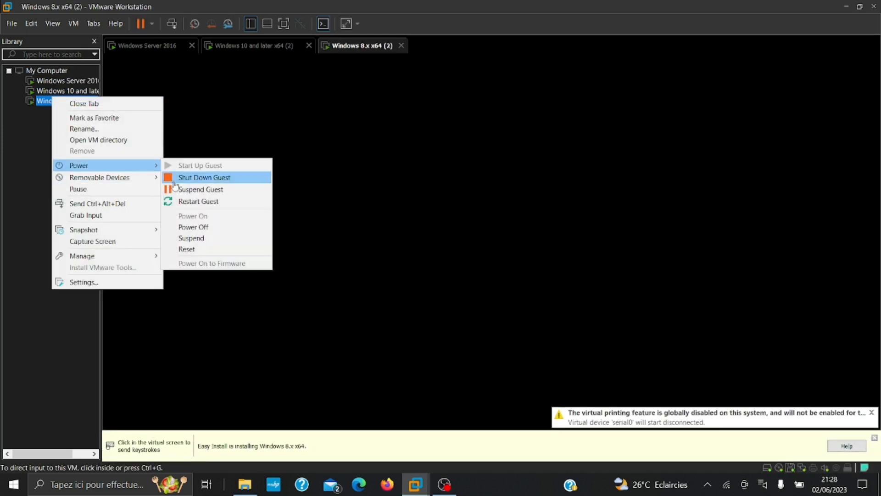
click(195, 226)
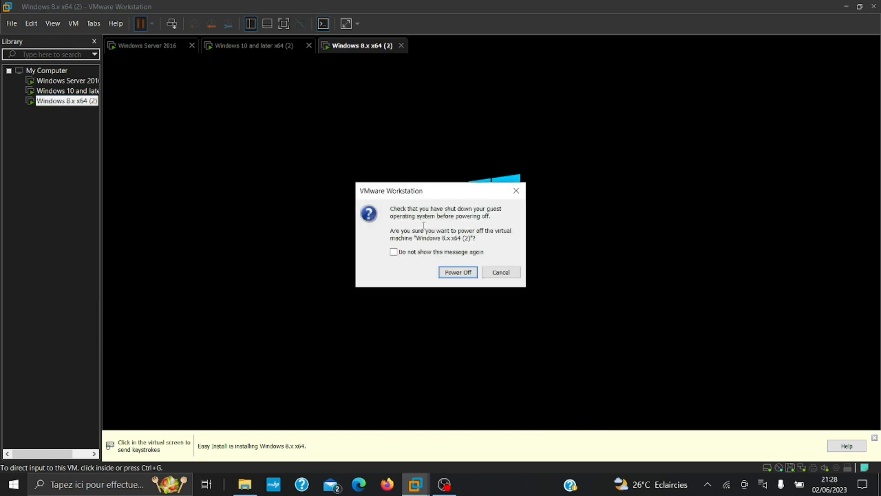
click(470, 271)
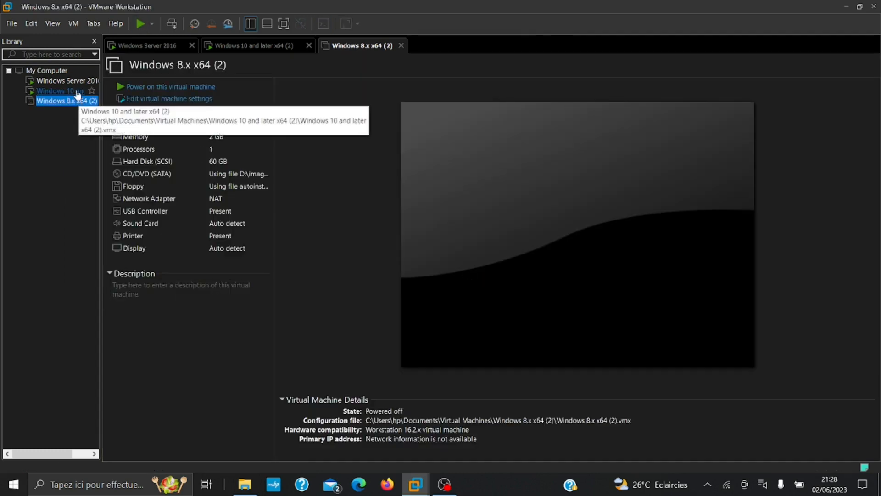
click(78, 91)
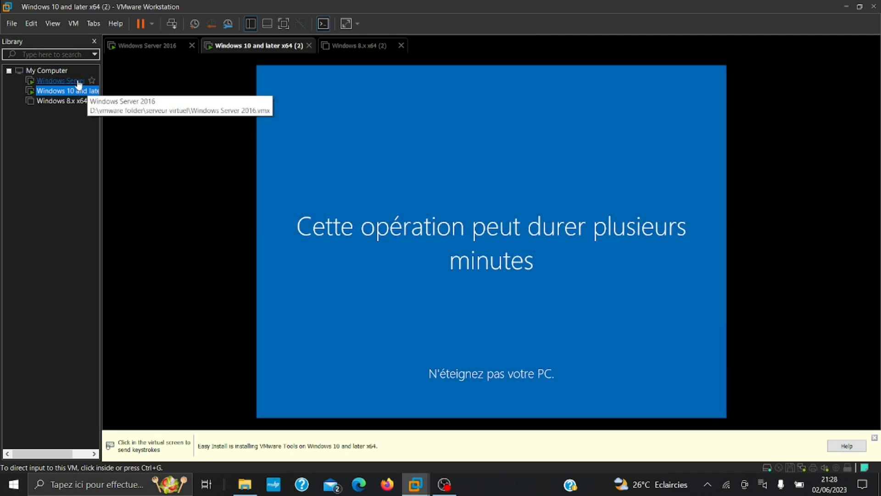
Restore the VMware window and open Settings for the Windows 10 and later x64 (2) VM
click(366, 338)
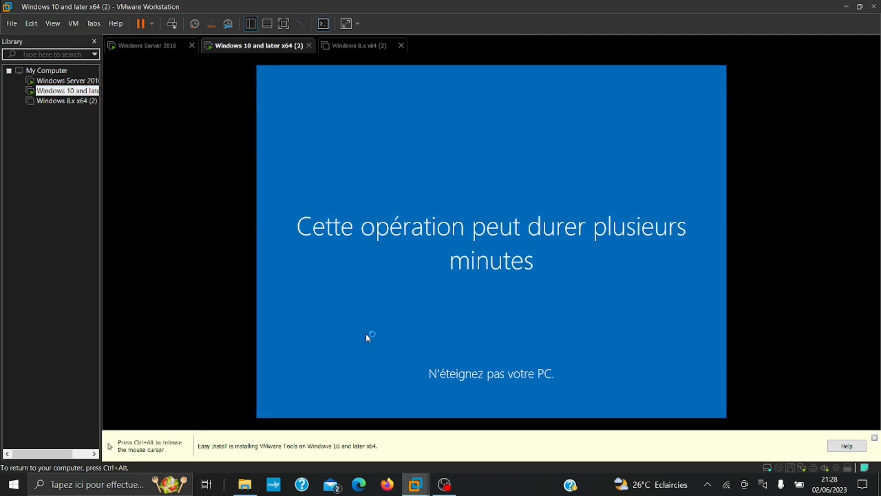
key(super+d)
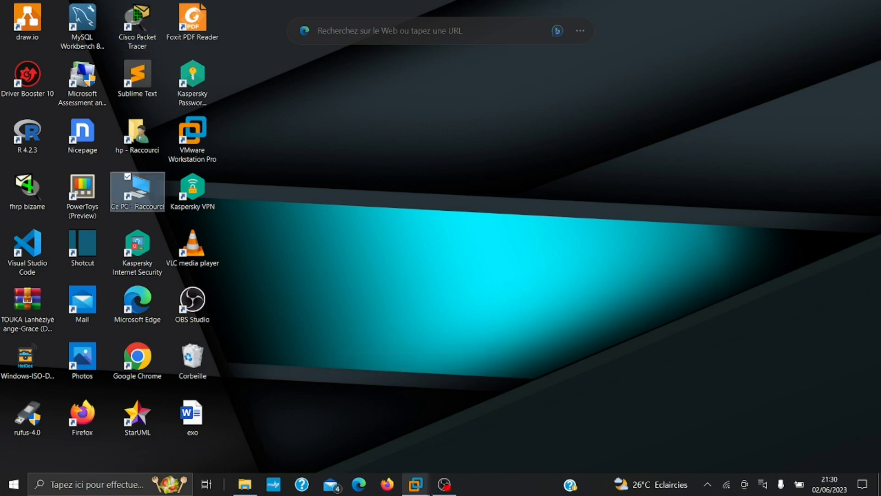
mouse_move(415, 484)
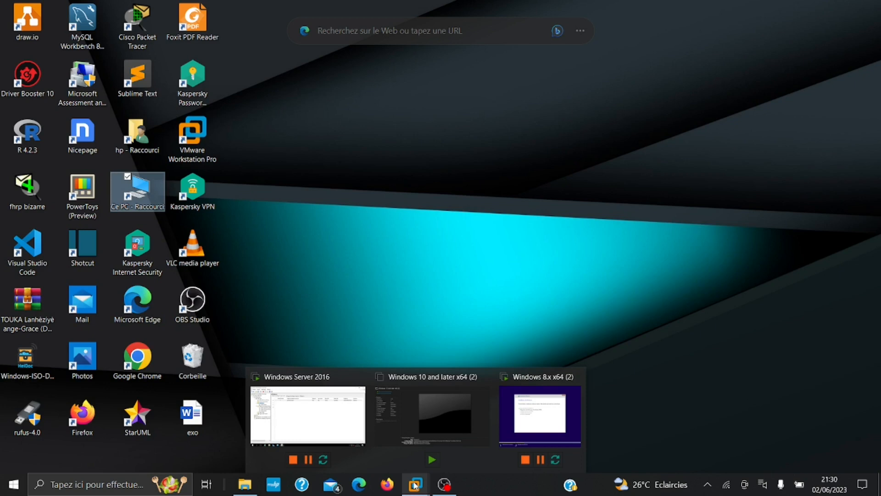
click(409, 408)
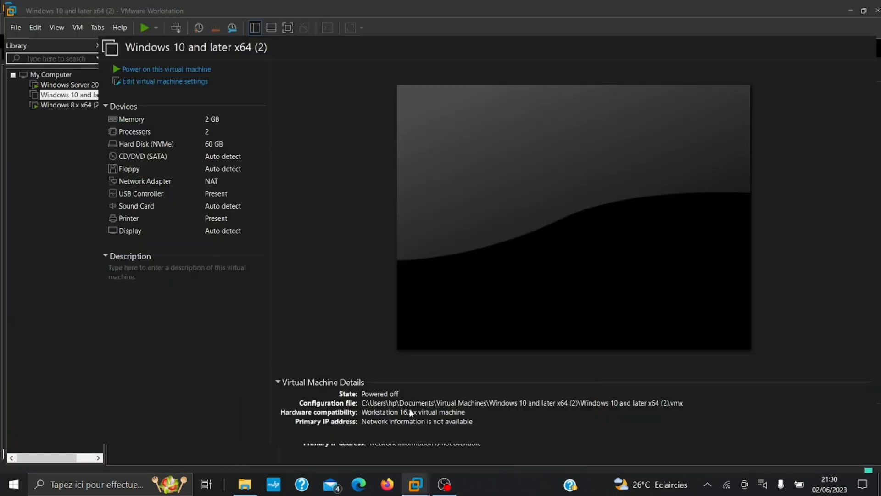
right_click(70, 91)
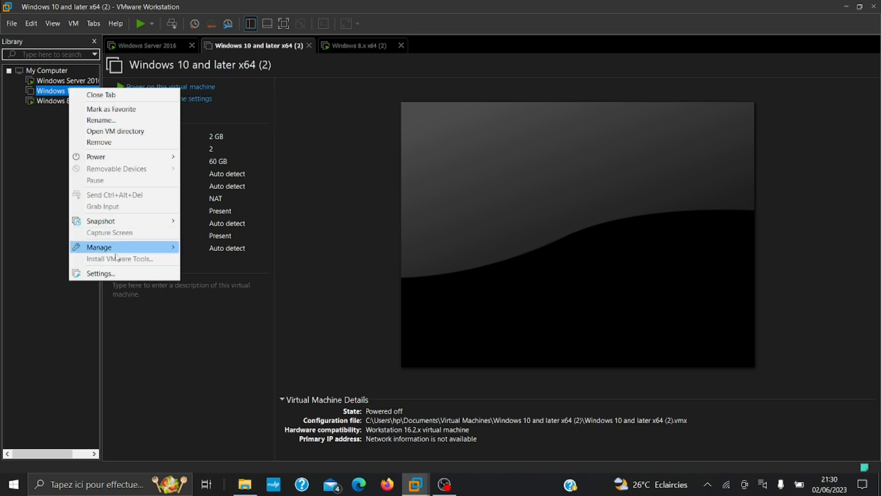
click(106, 275)
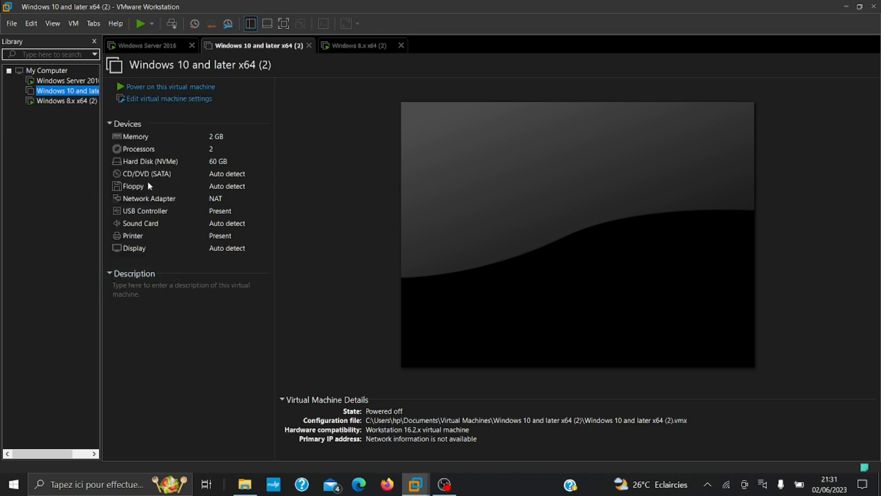
Connect the Windows 10 VM's network adapter to Custom VMnet8 (Host-only), then power it on
click(329, 133)
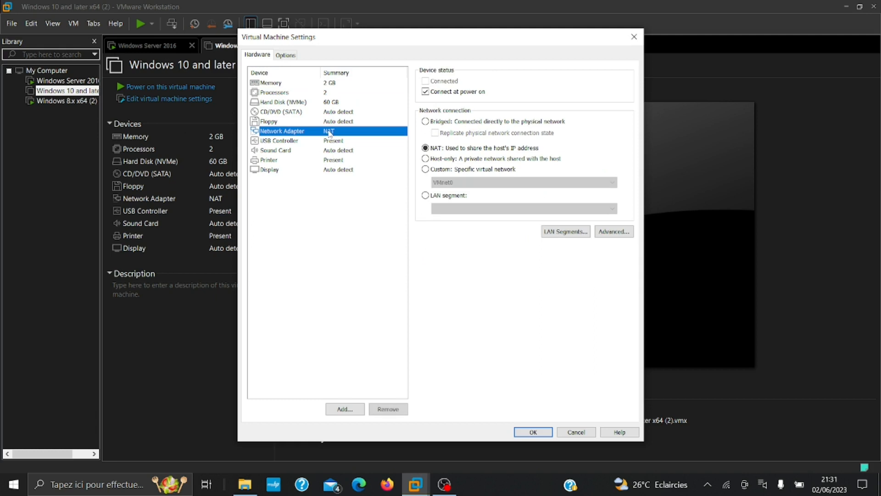
click(440, 170)
click(447, 182)
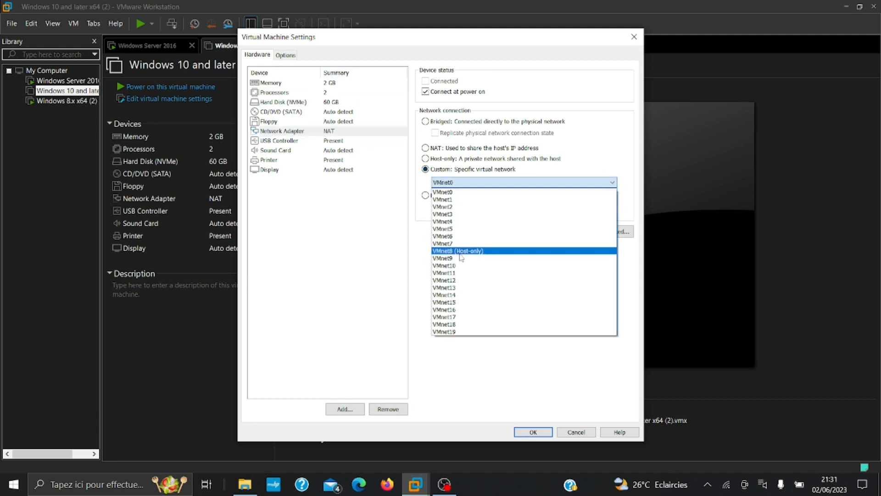
click(459, 251)
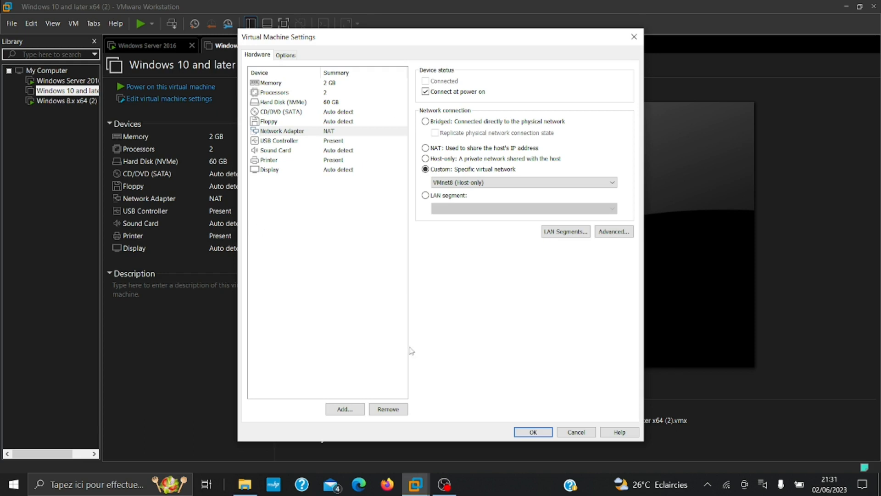
click(538, 431)
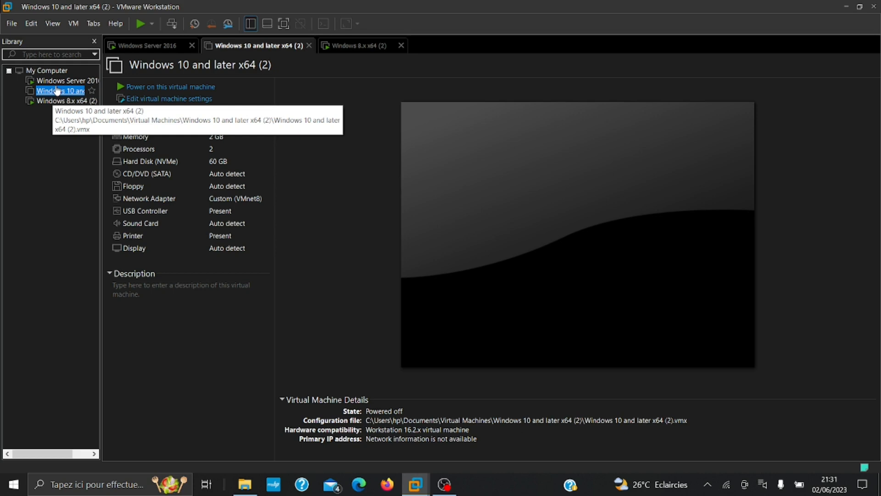
click(119, 87)
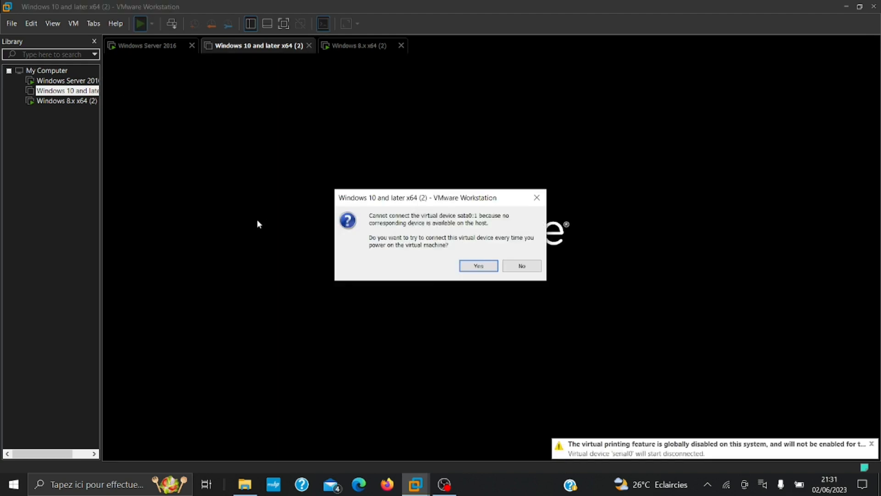
Answer Yes to the sata0:1 prompt and let Windows 10 boot, briefly checking the Windows 8.x tab
click(478, 265)
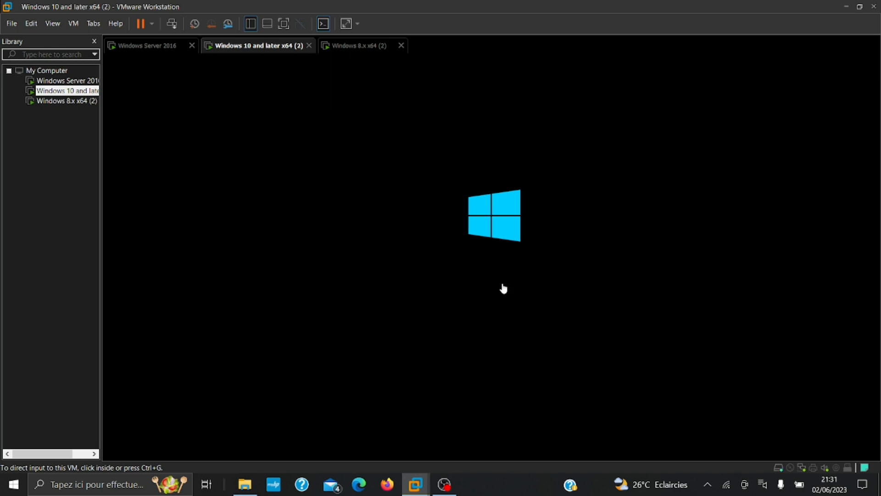
click(353, 47)
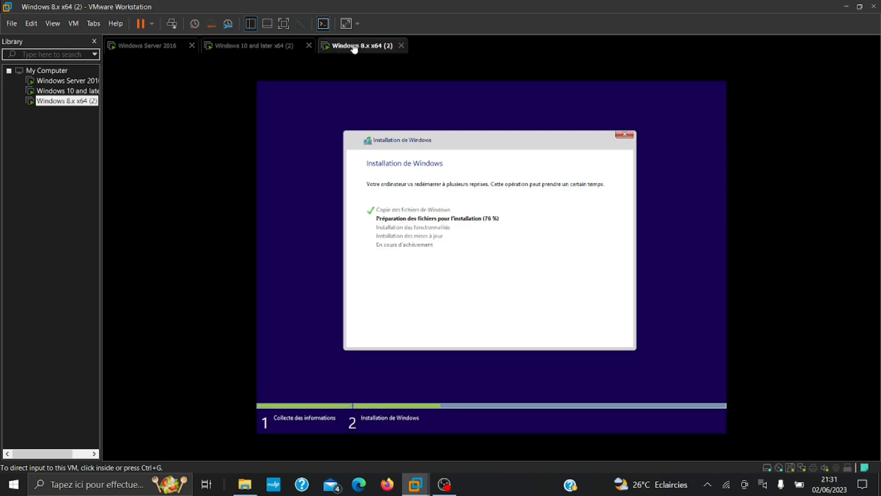
click(278, 47)
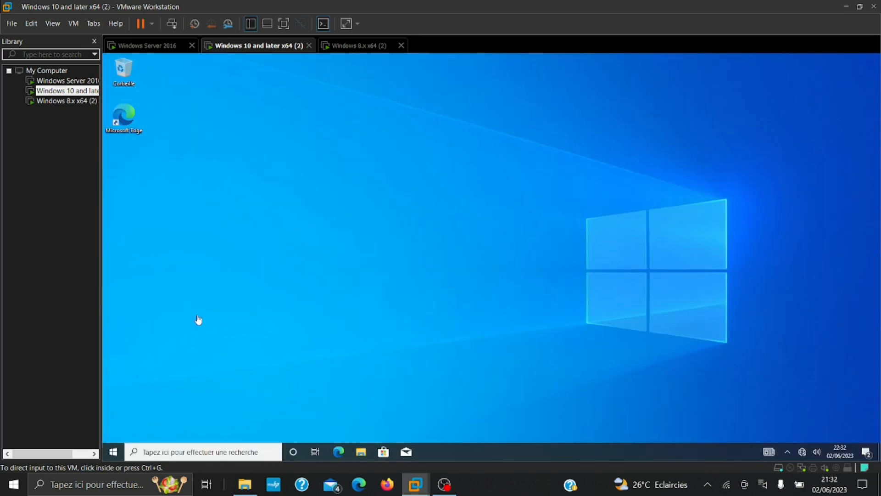
Find Panneau de configuration in the guest Start search, pin it to Start and open it
click(116, 452)
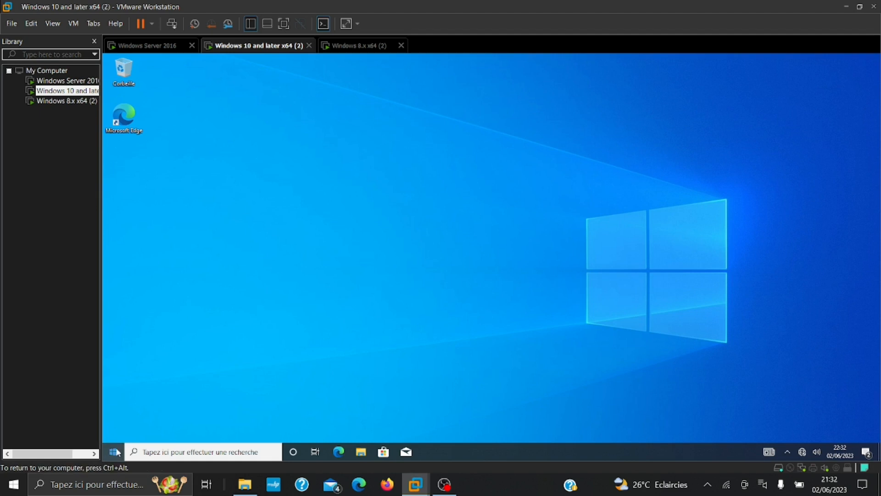
click(115, 452)
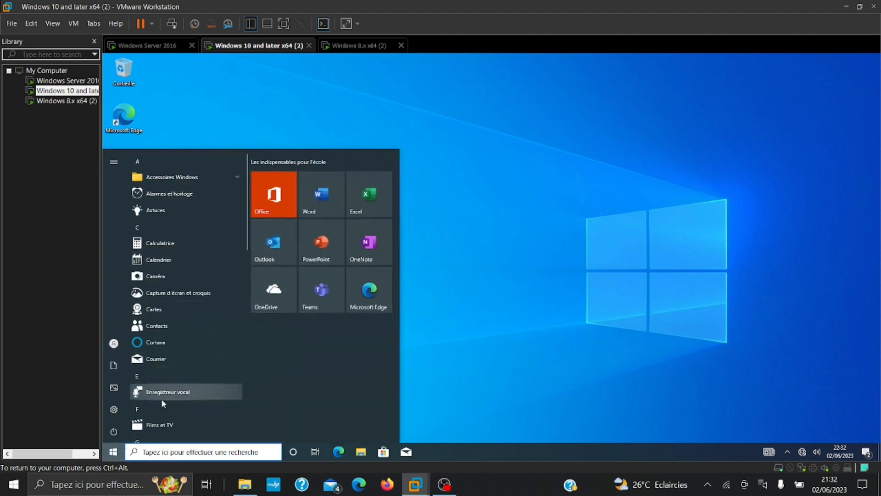
scroll(155, 327, down, 2)
scroll(155, 326, down, 3)
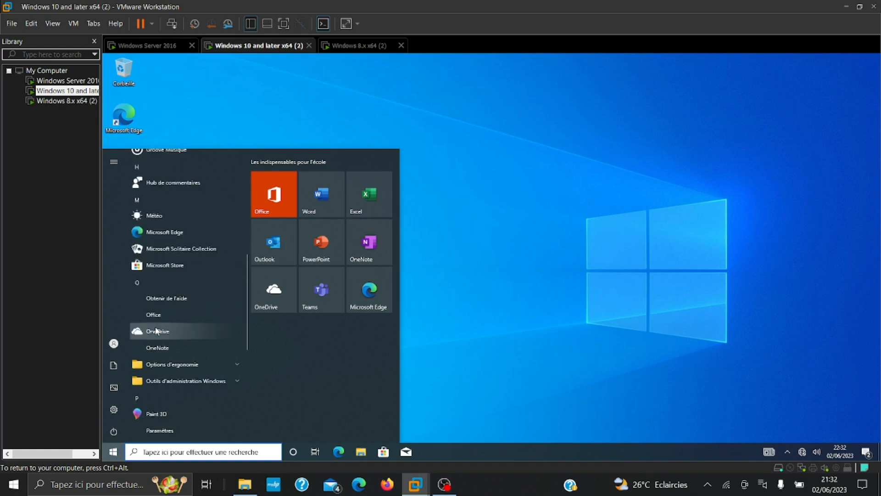
text(rn)
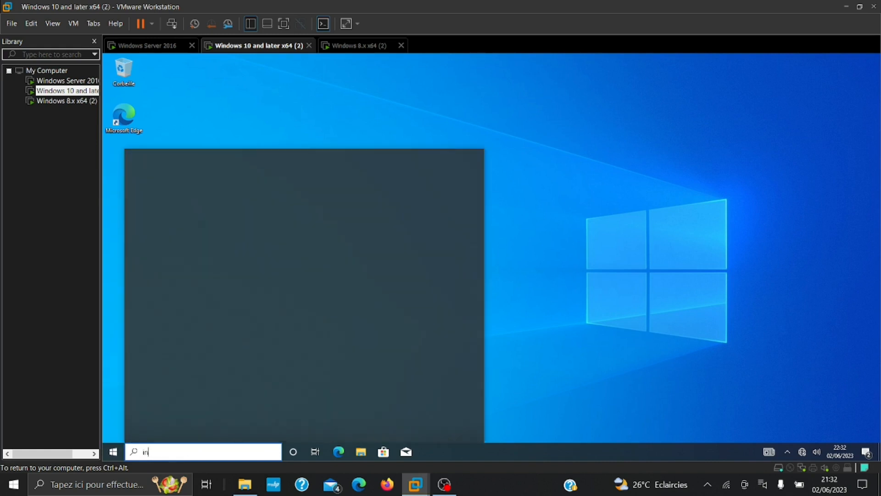
key(BackSpace)
key(BackSpace)
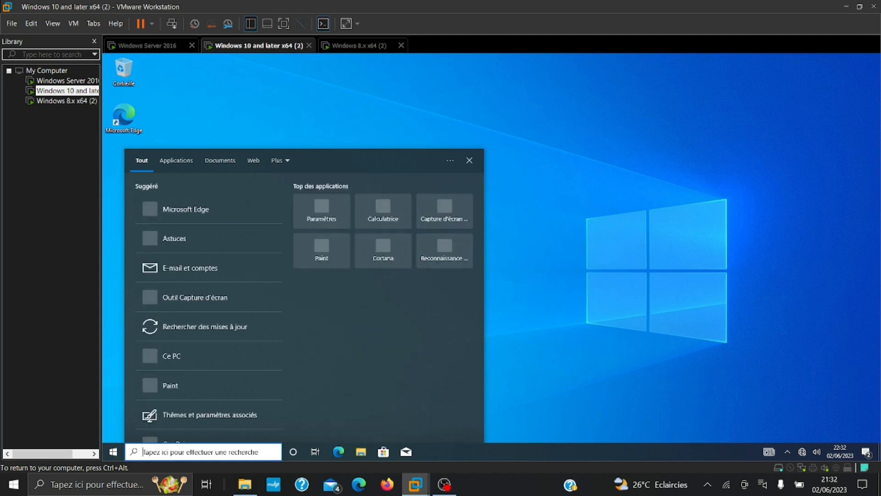
text(pann)
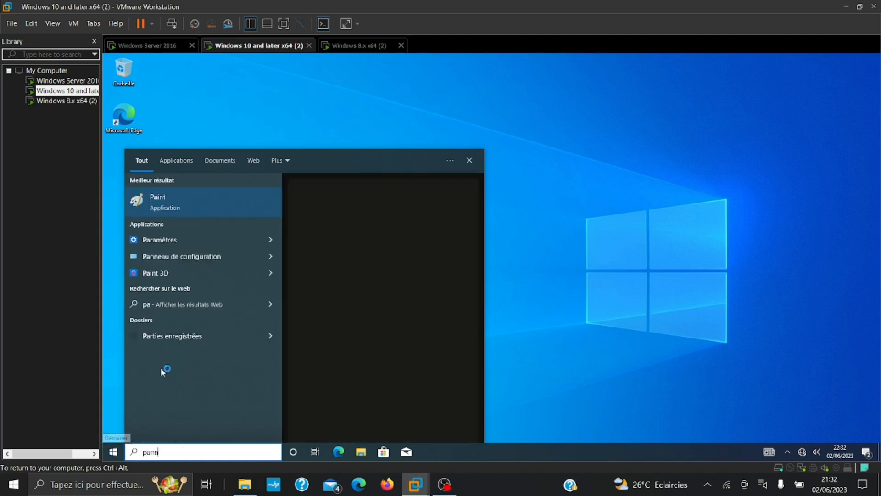
right_click(167, 208)
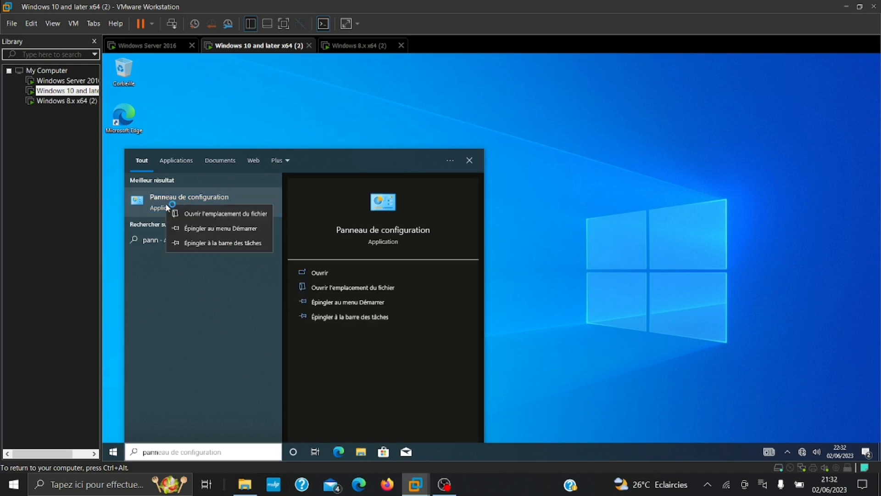
click(207, 230)
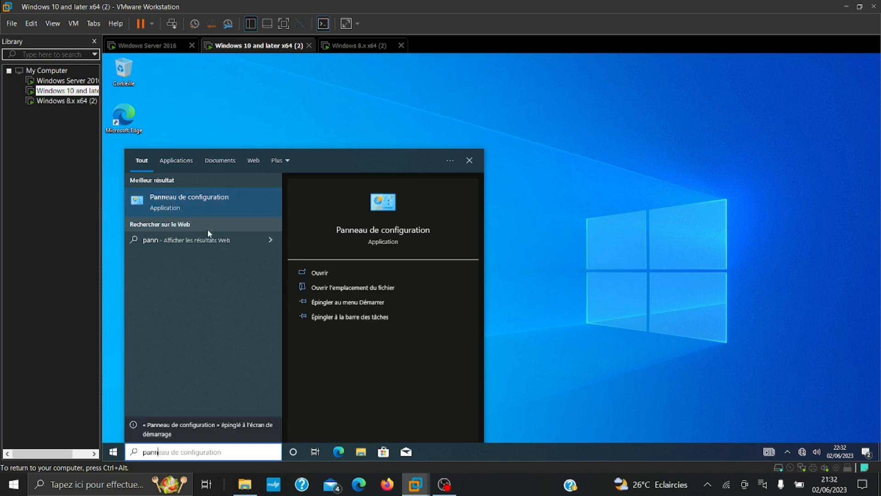
click(161, 202)
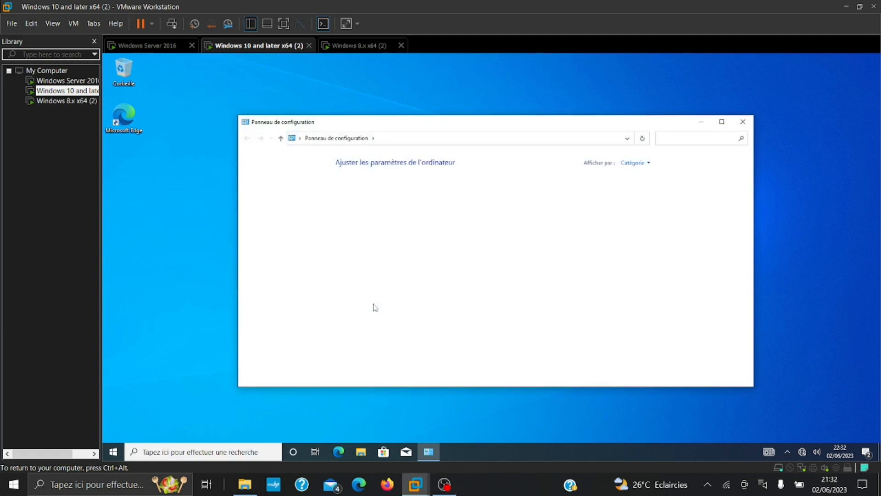
Go to Centre Réseau et partage's adapter settings and select Ethernet0
click(388, 229)
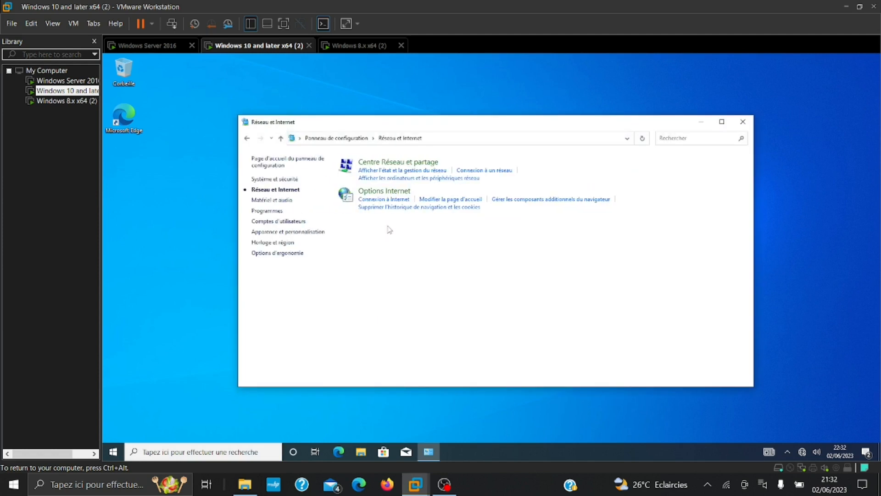
click(360, 166)
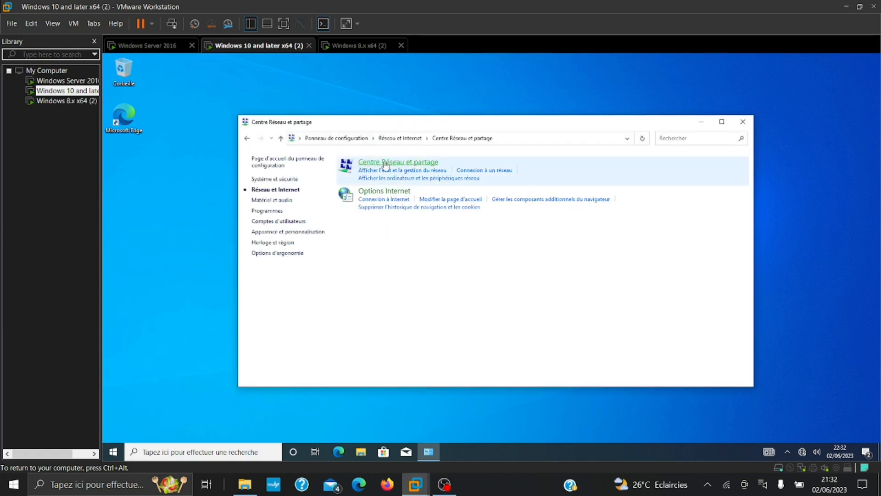
click(283, 183)
click(306, 193)
Give Ethernet0 static IPv4 192.168.1.20/255.255.255.0, gateway 192.168.1.1, DNS 192.168.1.10
double_click(306, 192)
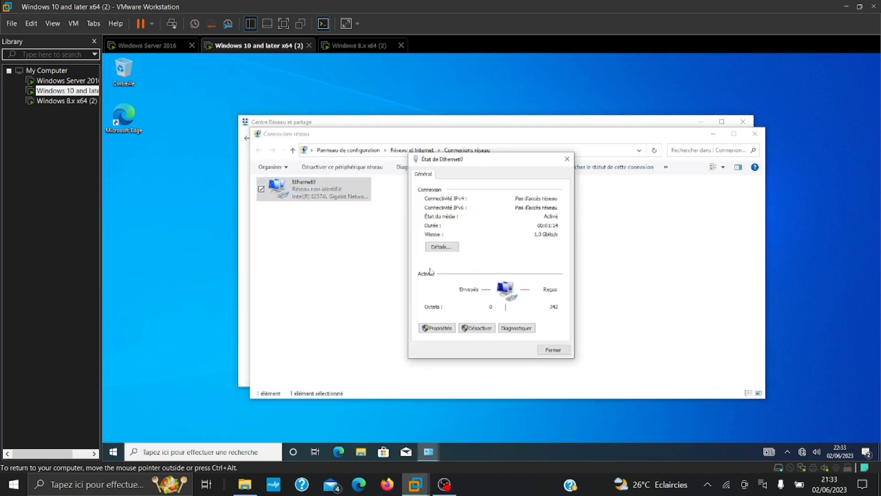
click(435, 329)
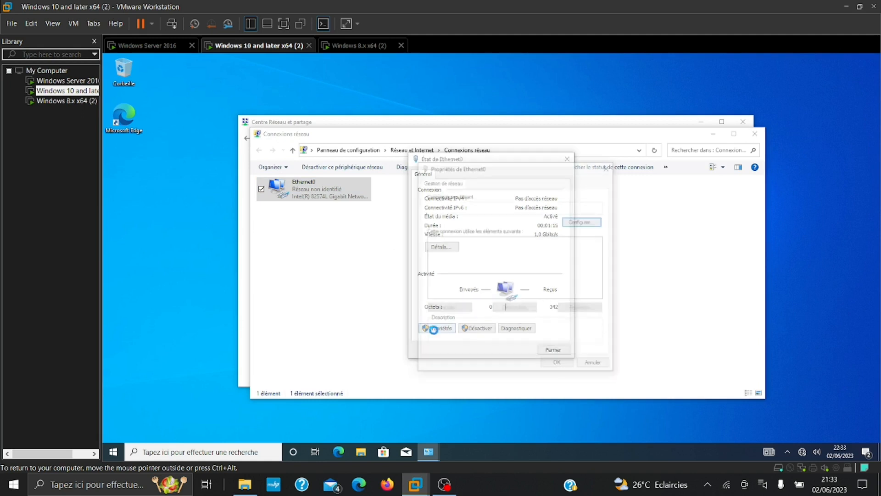
click(485, 265)
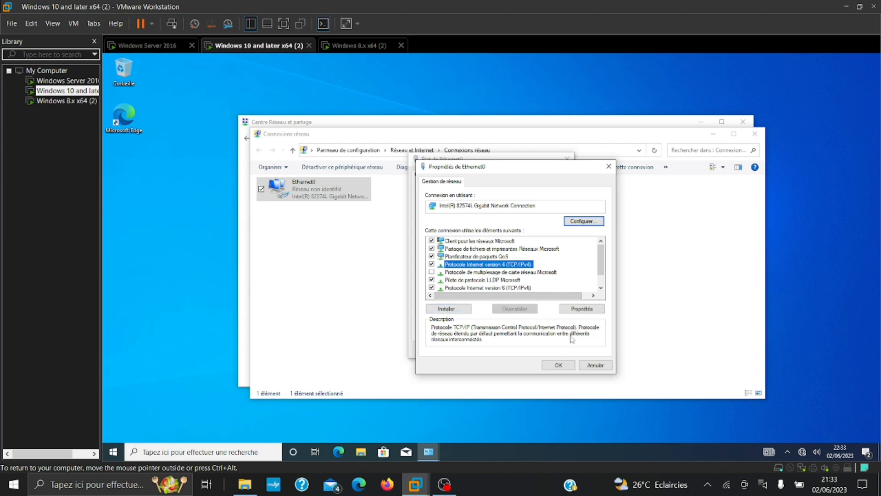
click(582, 309)
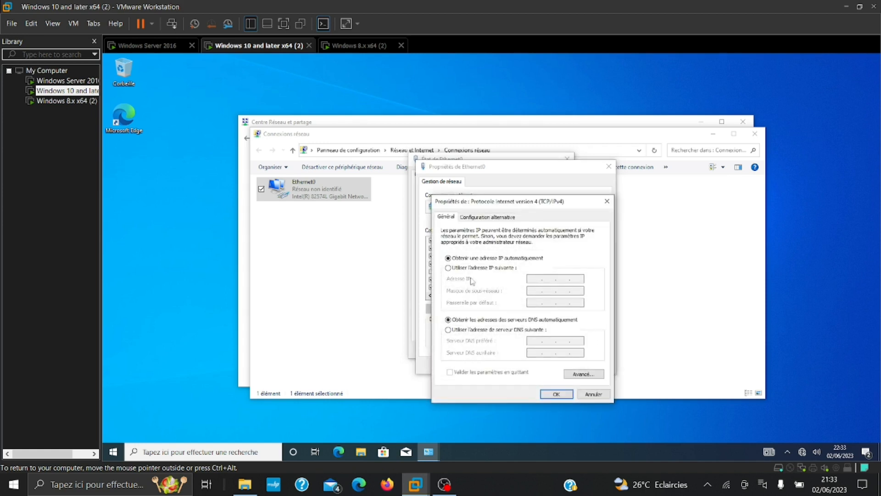
click(465, 269)
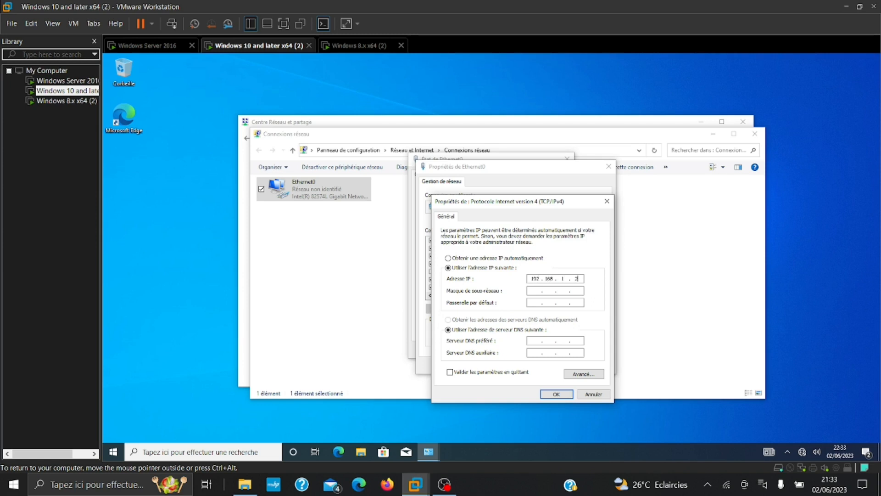
key(Tab)
click(556, 393)
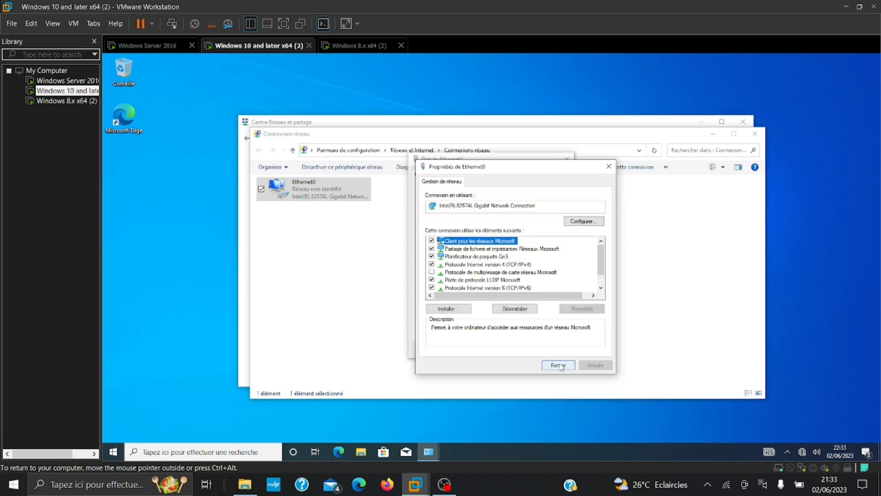
click(558, 365)
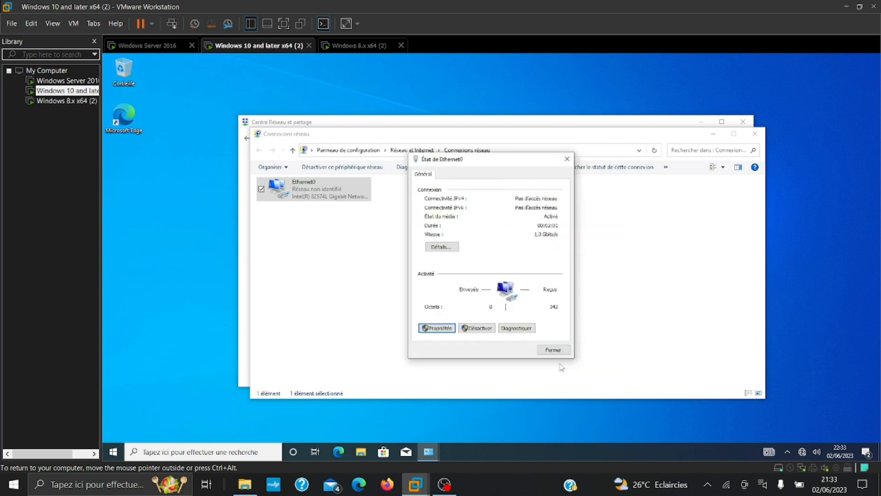
click(566, 159)
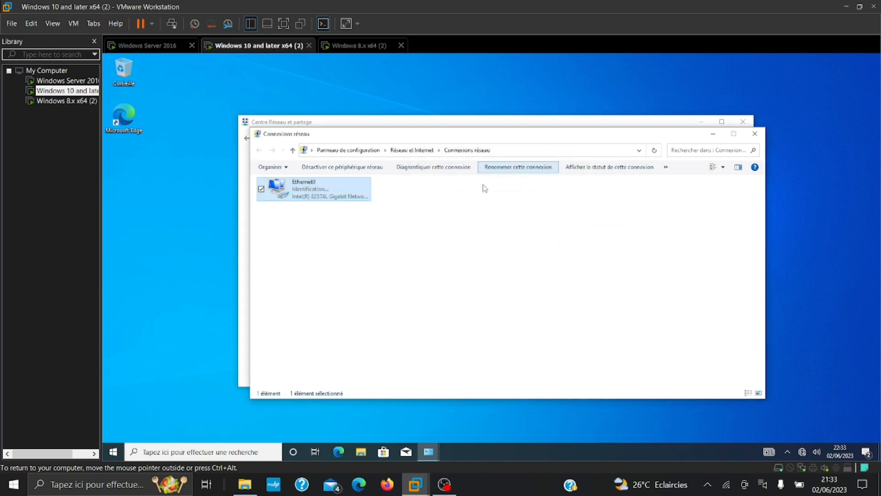
Pin Command Prompt to Start and ping Marti.pro, getting 4 replies from 192.168.1.10
click(112, 453)
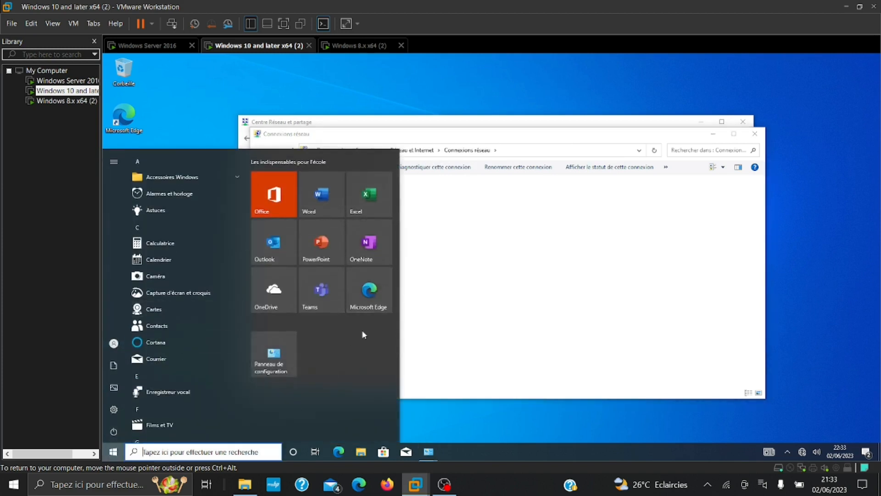
text(inv)
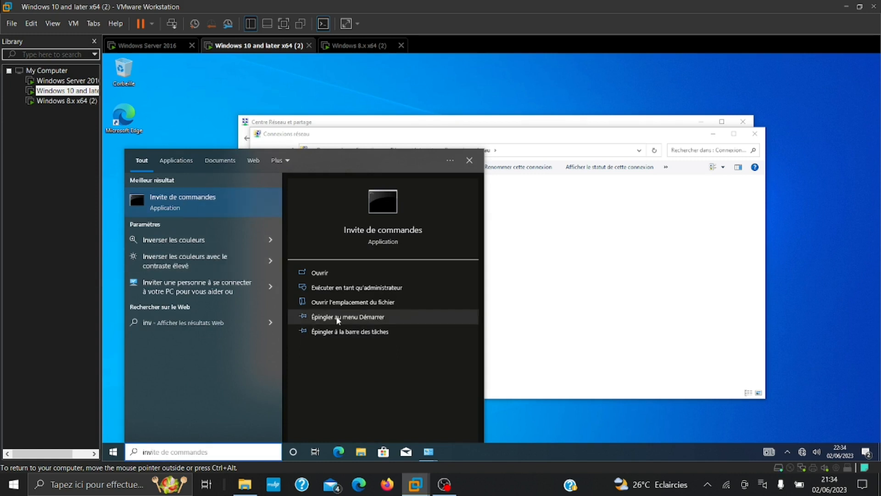
click(363, 317)
click(217, 212)
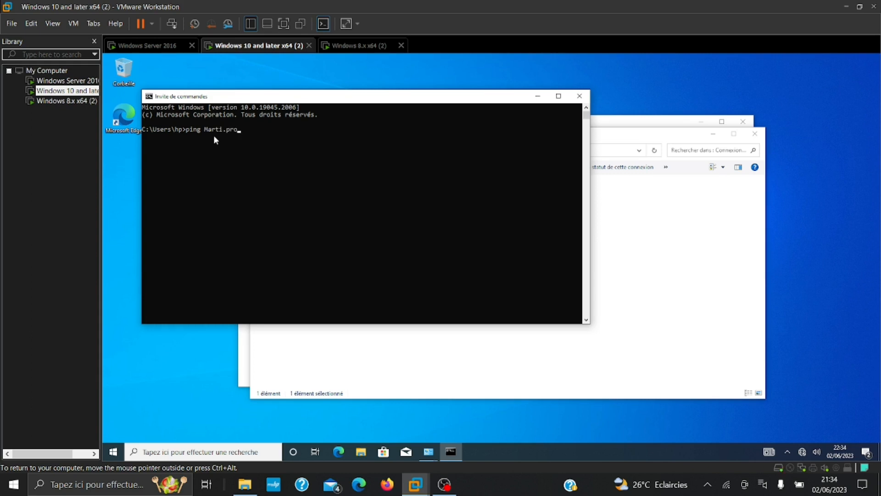
key(Return)
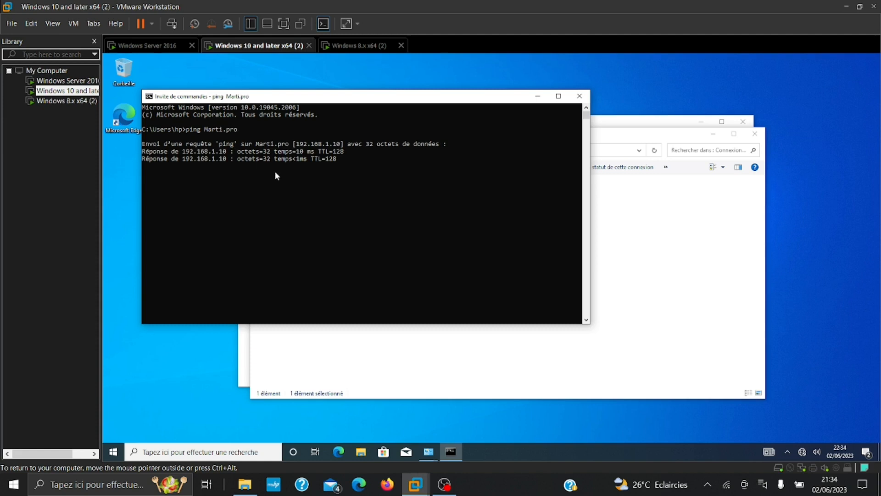
click(579, 96)
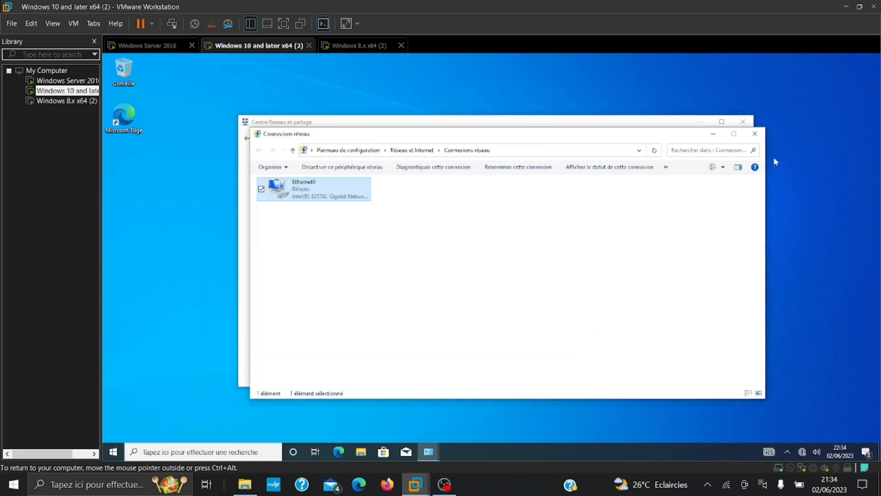
Close the network connection windows and open Windows Settings from the Windows 10 Start menu
click(754, 133)
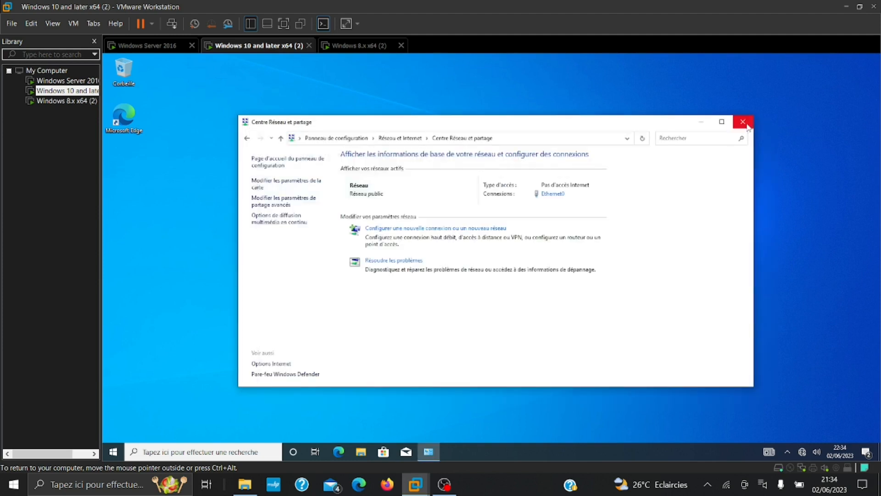
click(747, 125)
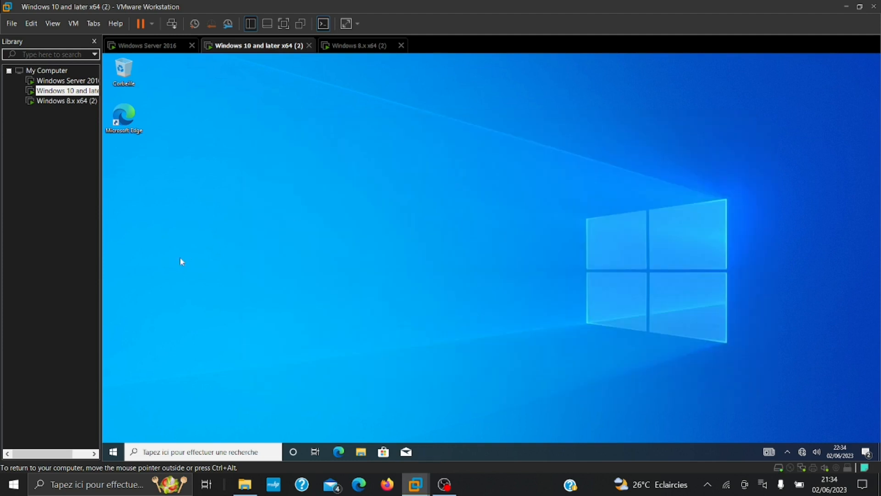
click(114, 451)
mouse_move(113, 409)
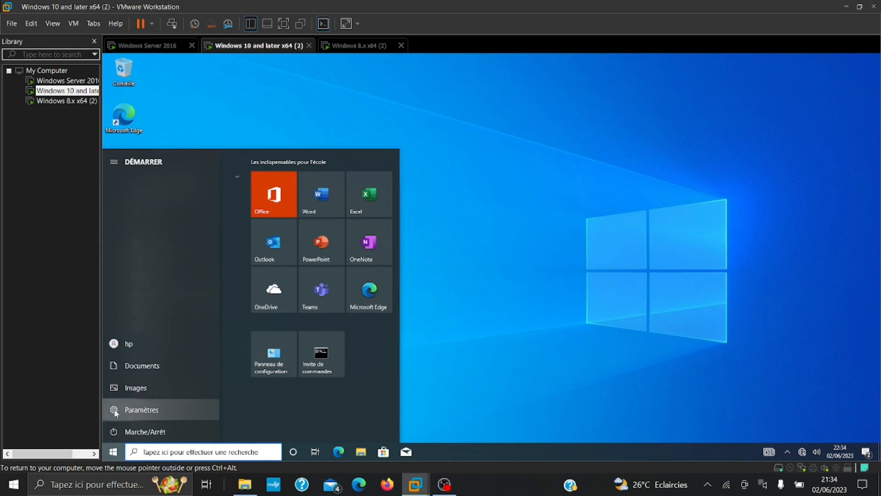
click(142, 409)
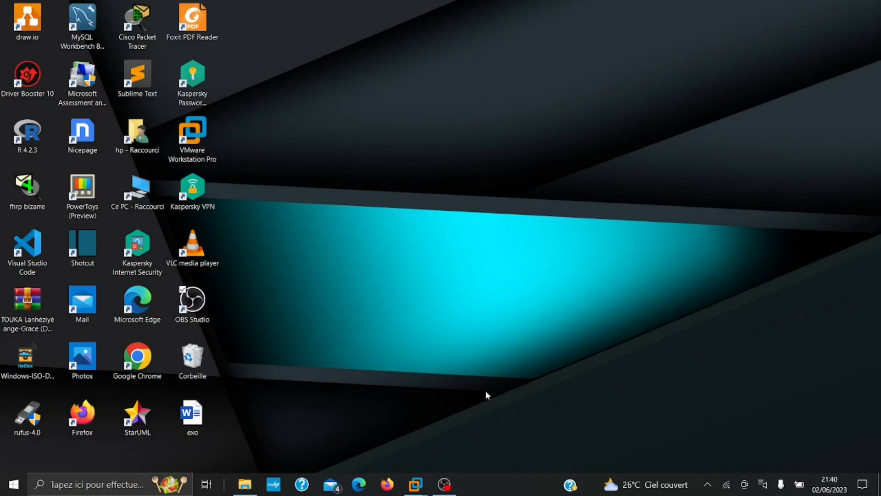
Go to Système > À propos de and choose Renommer ce PC (avancé)
mouse_move(415, 484)
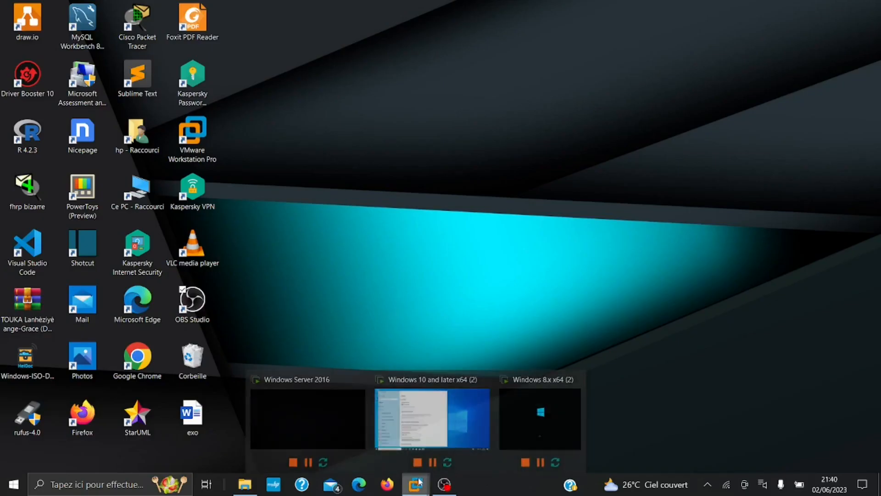
click(433, 421)
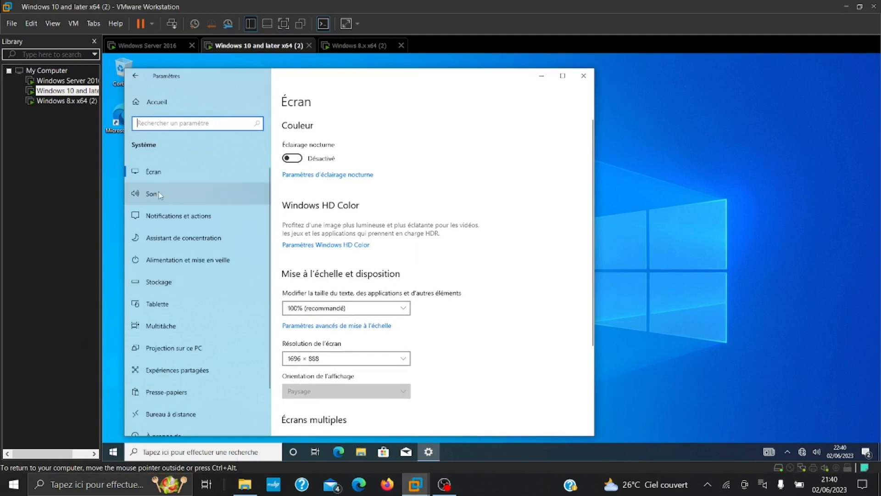
scroll(157, 298, down, 2)
scroll(157, 299, up, 2)
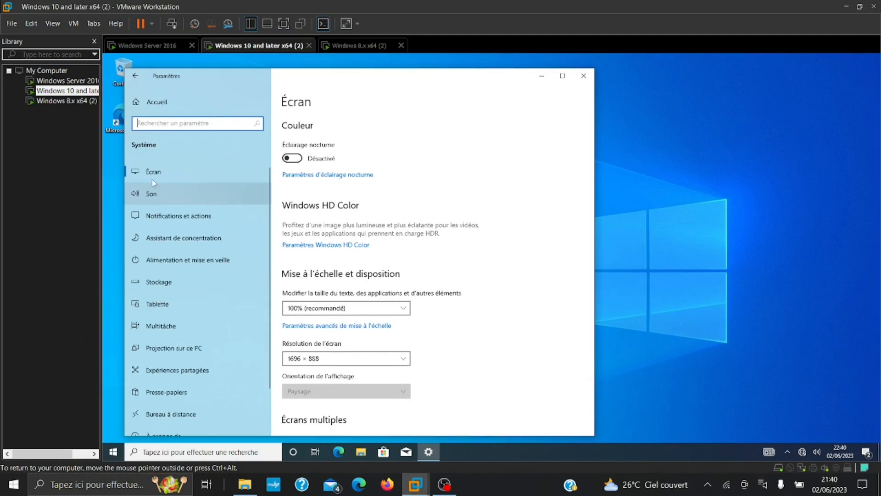
scroll(195, 406, down, 1)
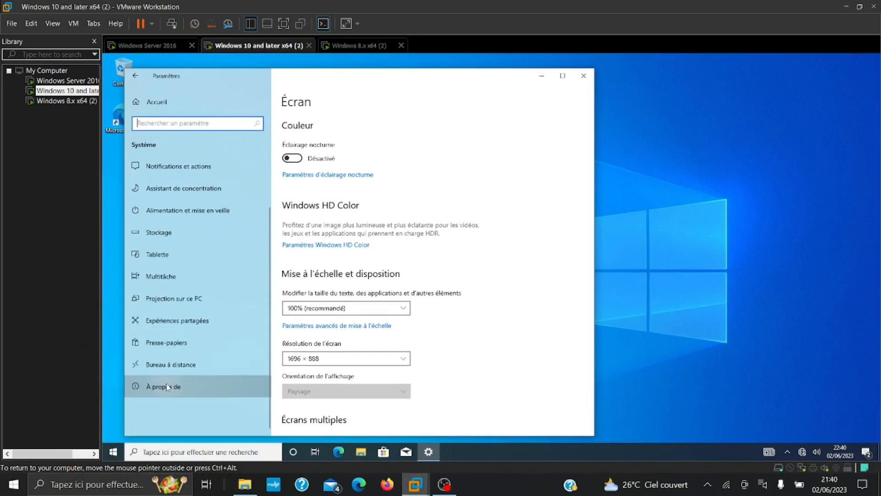
click(167, 387)
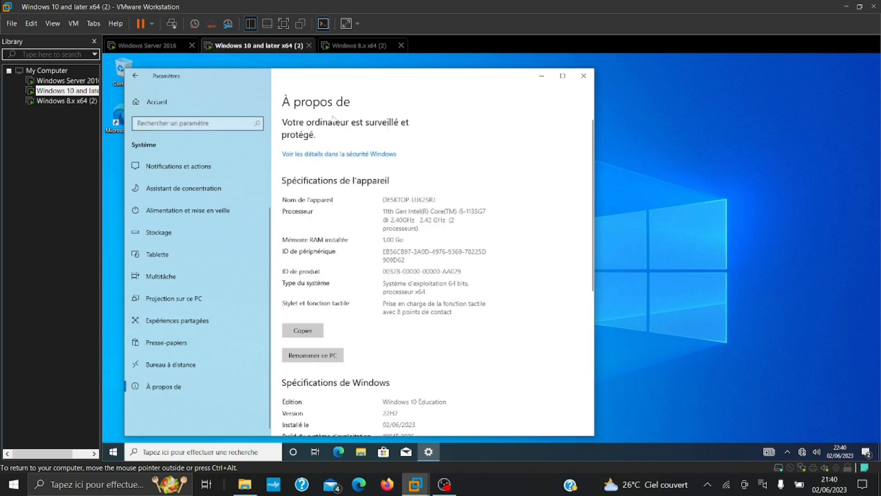
scroll(332, 358, down, 5)
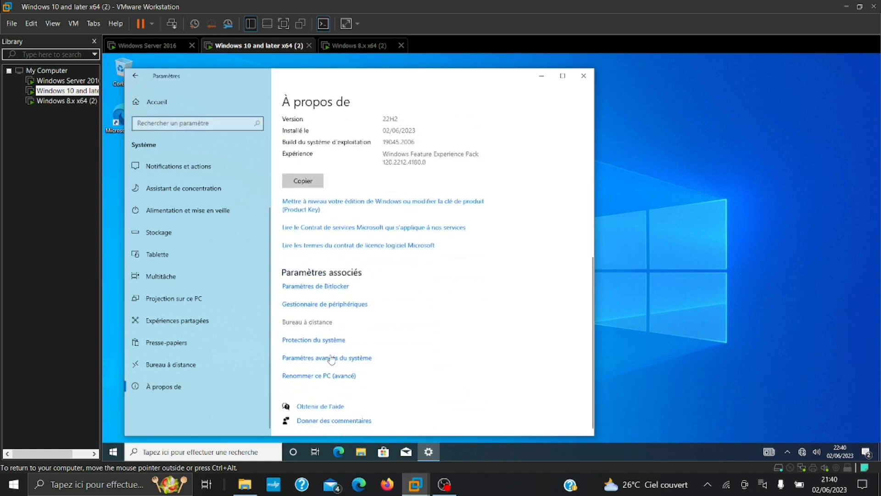
click(322, 376)
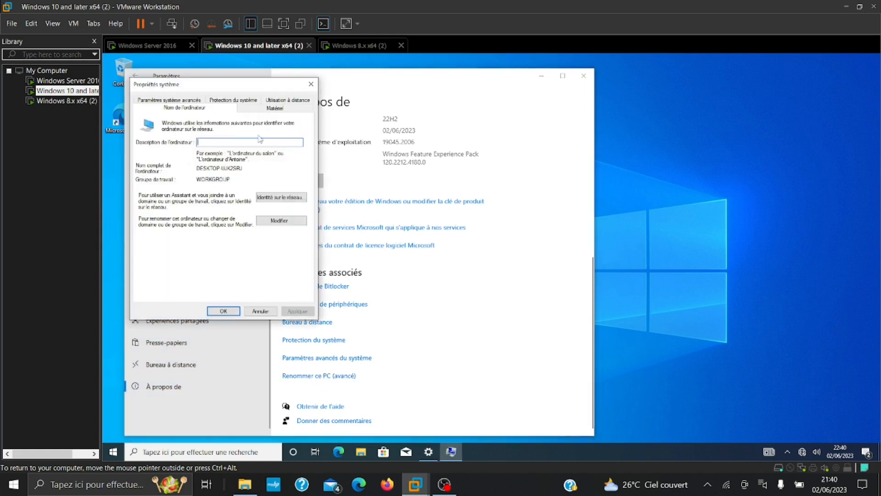
Set the Windows 10 VM to join domain Marti.pro and enter the domain account's username and password
click(280, 222)
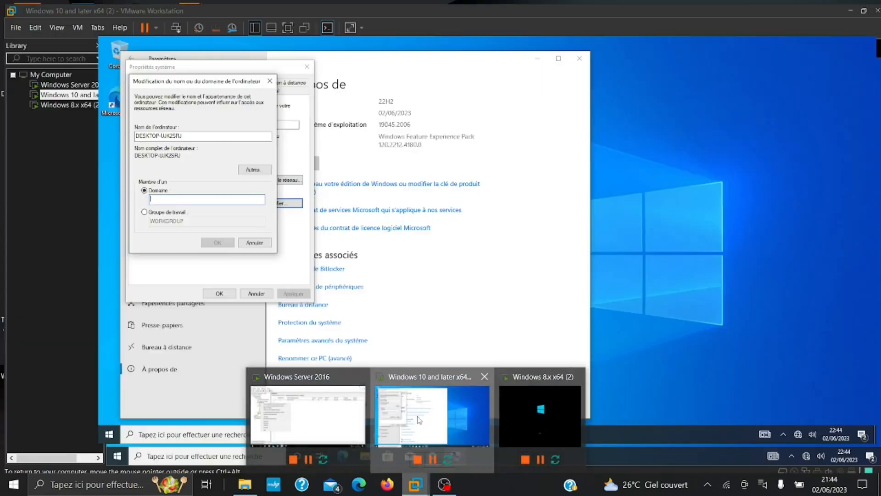
click(431, 420)
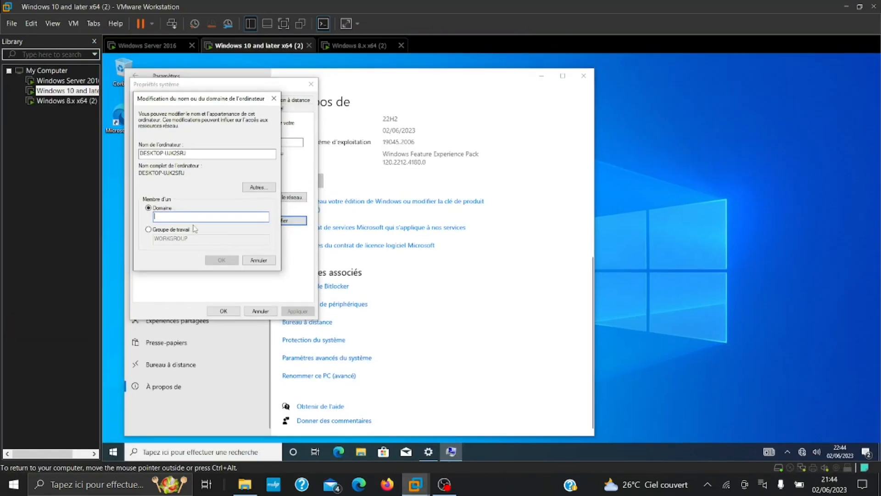
text(Meti.pro)
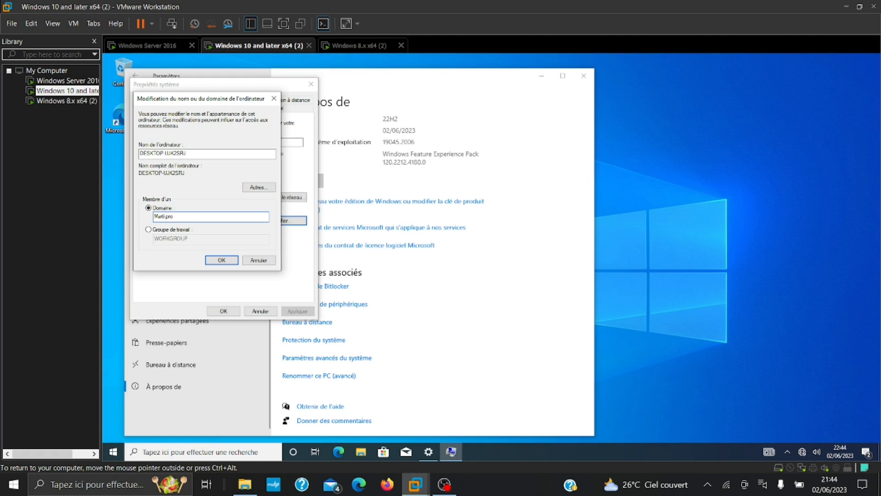
key(Return)
text(win10)
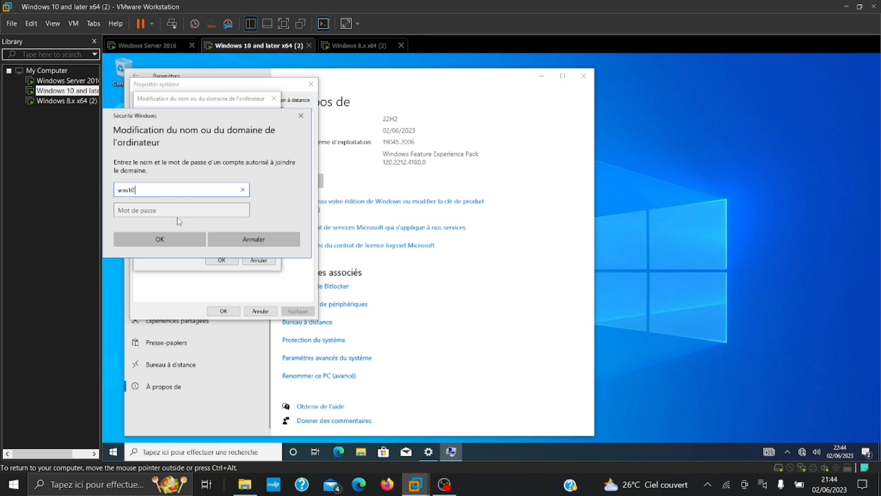
key(Tab)
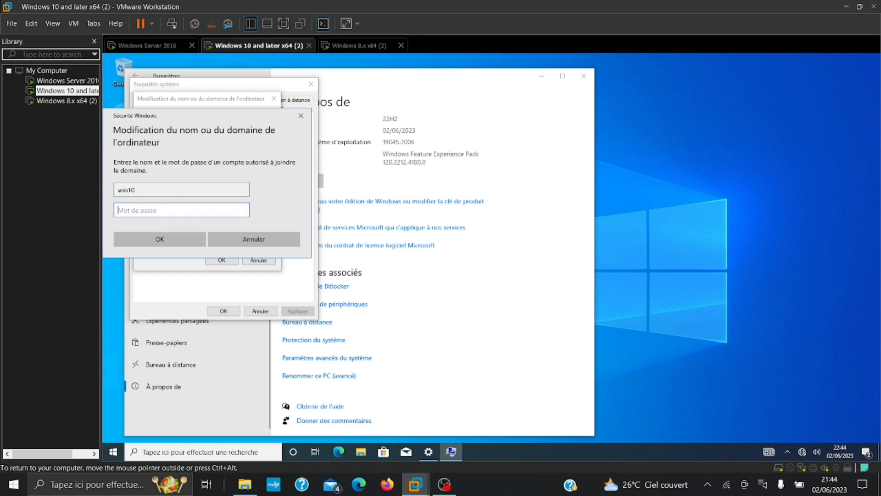
text(Pa$$w••••)
key(Return)
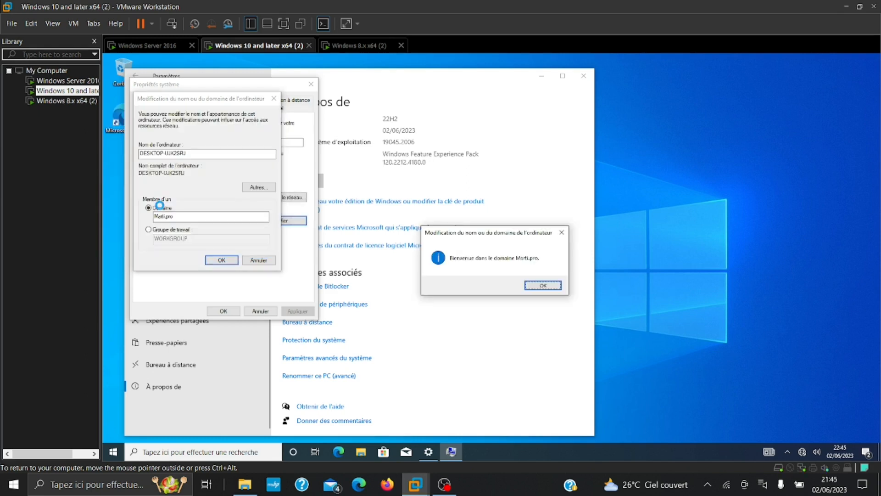
Acknowledge the Marti.pro welcome and restart notices, then close System Properties
click(537, 285)
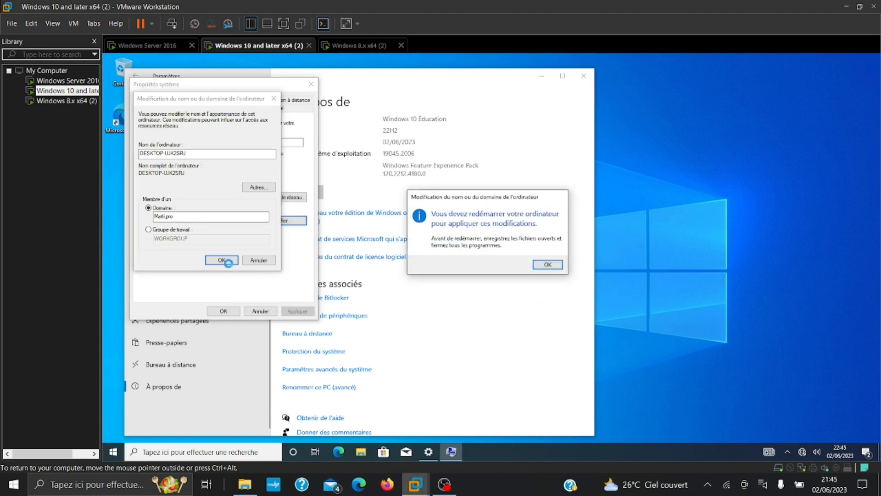
click(546, 265)
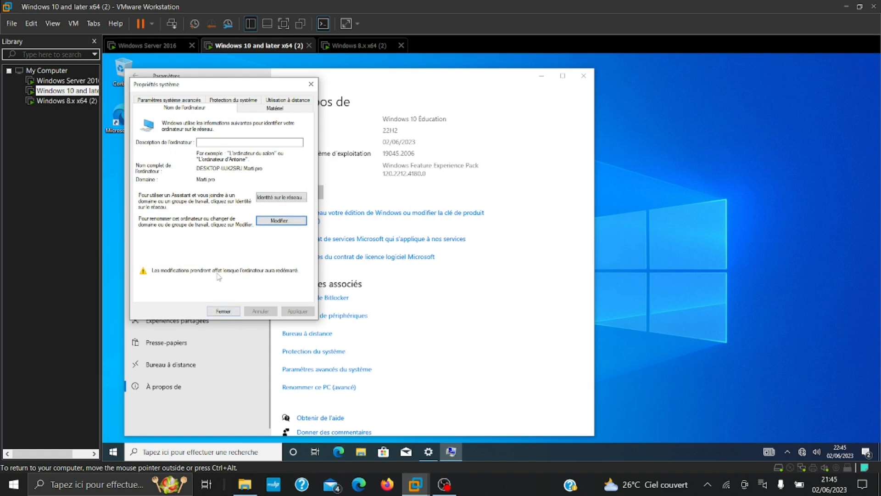
click(234, 311)
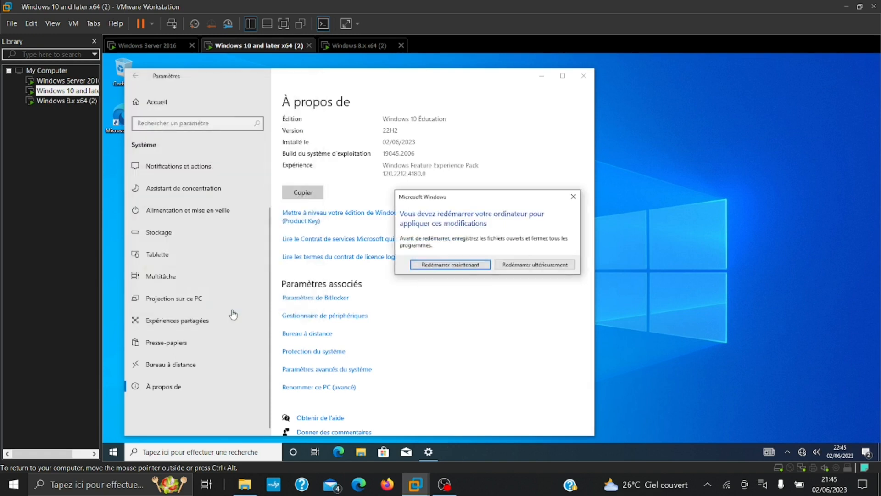
Restart the Windows 10 VM now, then switch to the Windows 8.1 VM and accept its sign-out notice
click(452, 265)
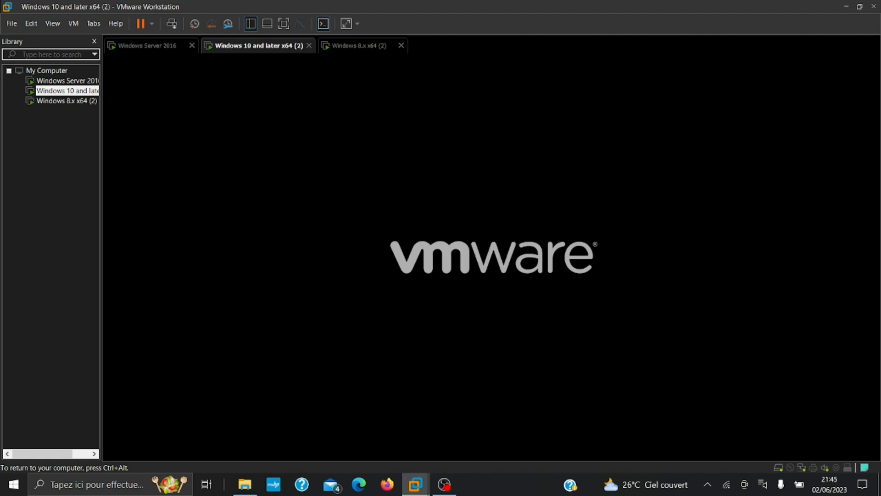
click(360, 45)
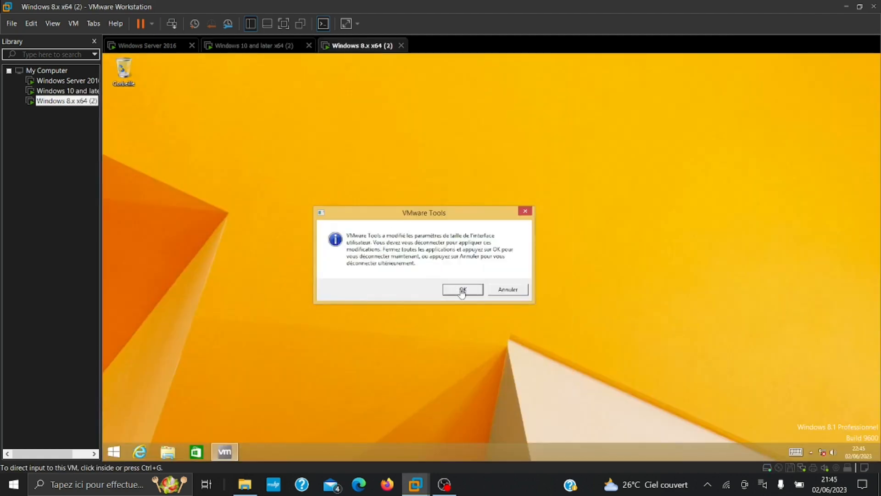
click(463, 292)
click(462, 292)
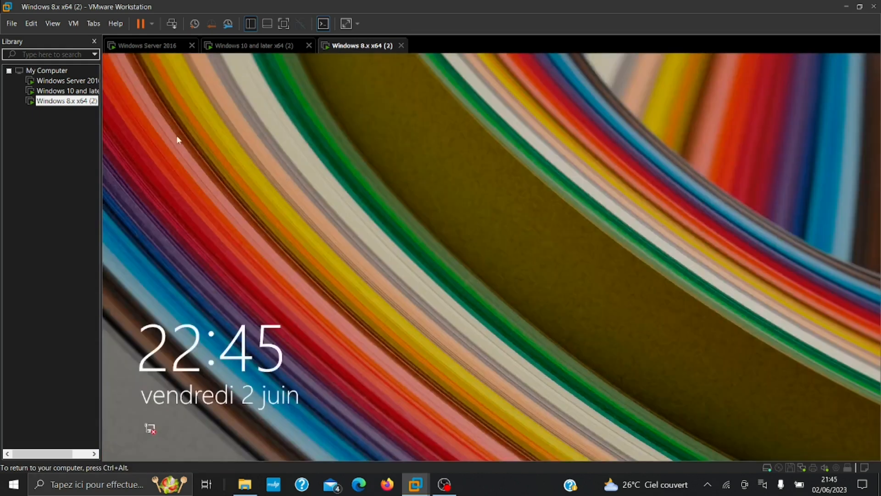
Sign in to Windows 8.1 with the local account and launch PC settings from Start
click(338, 302)
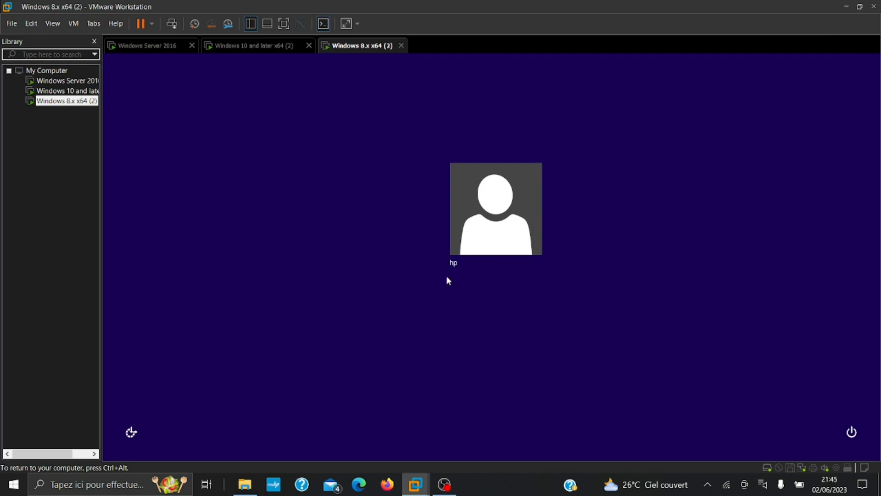
click(496, 249)
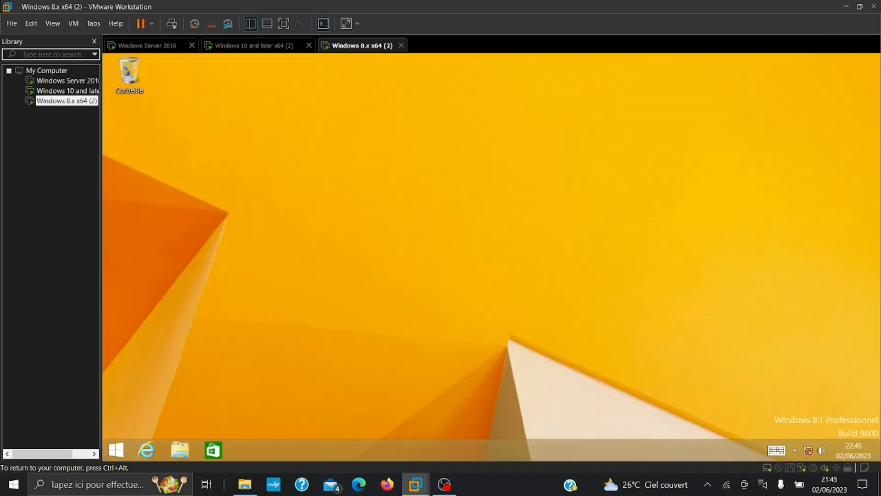
click(116, 449)
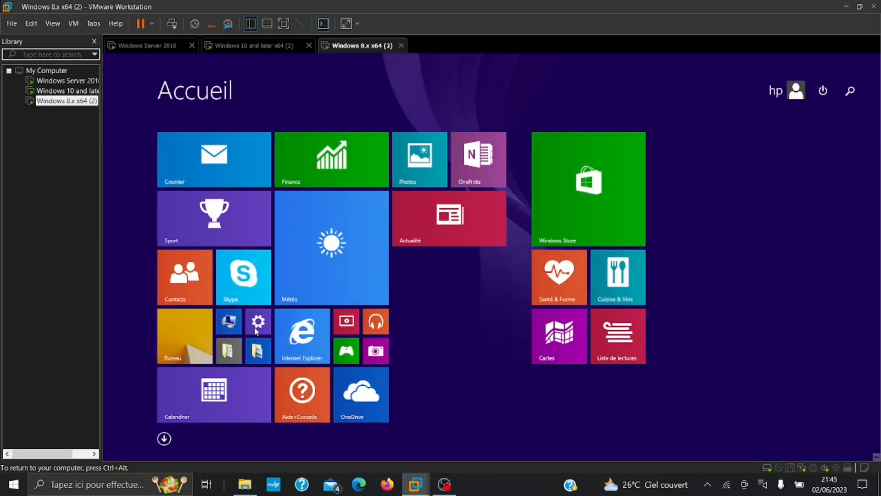
click(256, 326)
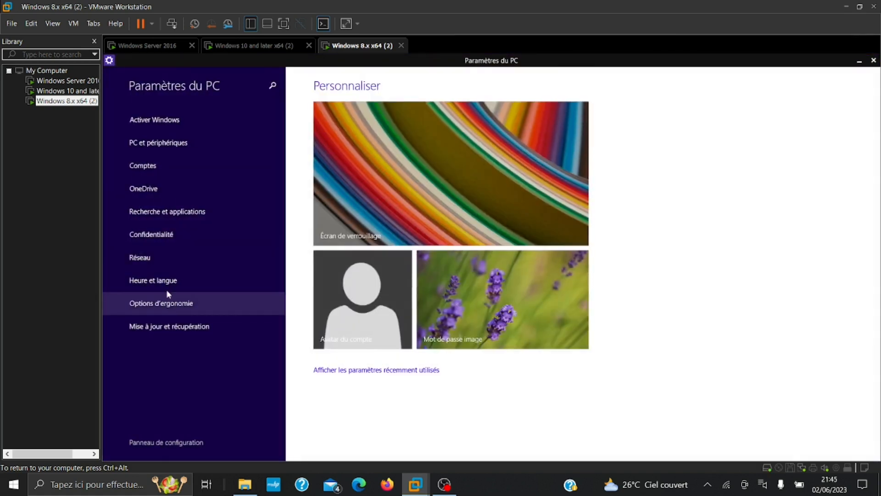
Try joining the Windows 8.1 PC to domain Marti.pro and cancel when it isn't found
click(154, 140)
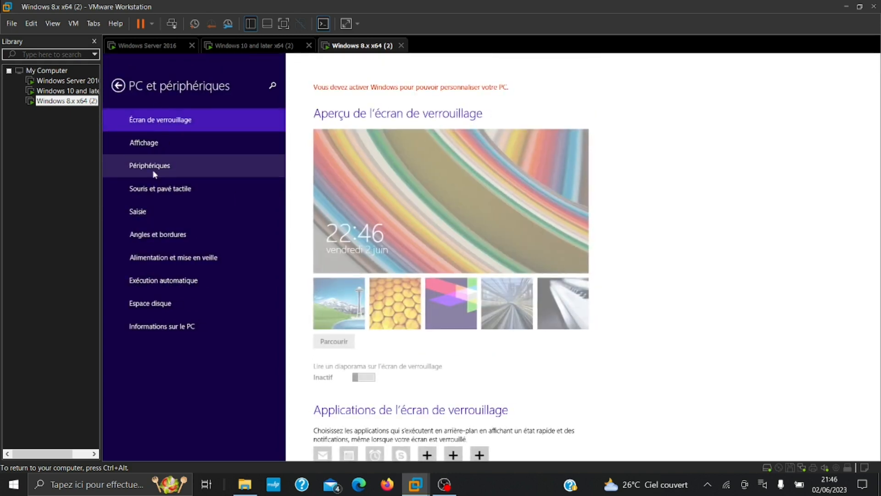
click(169, 334)
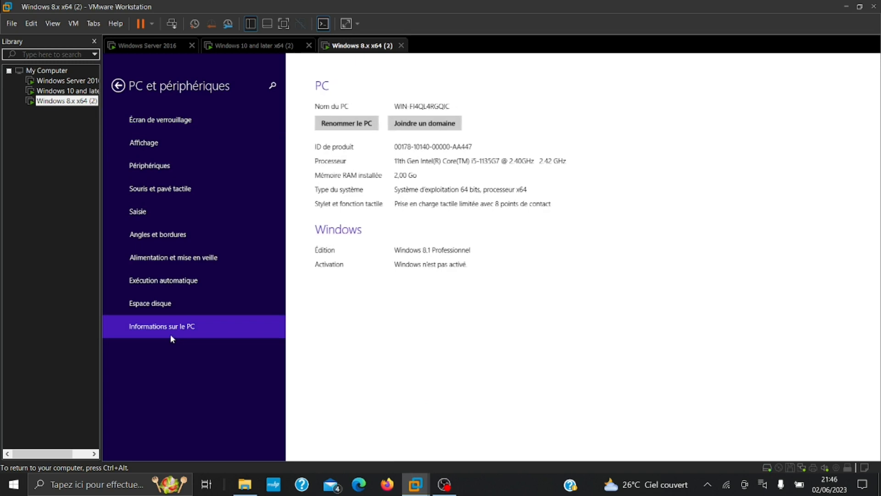
click(423, 124)
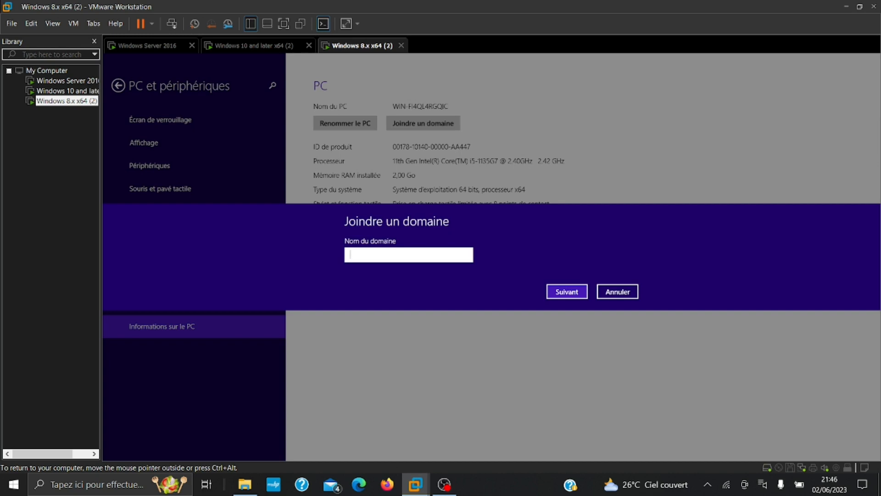
text(M)
text(i.pro)
click(557, 289)
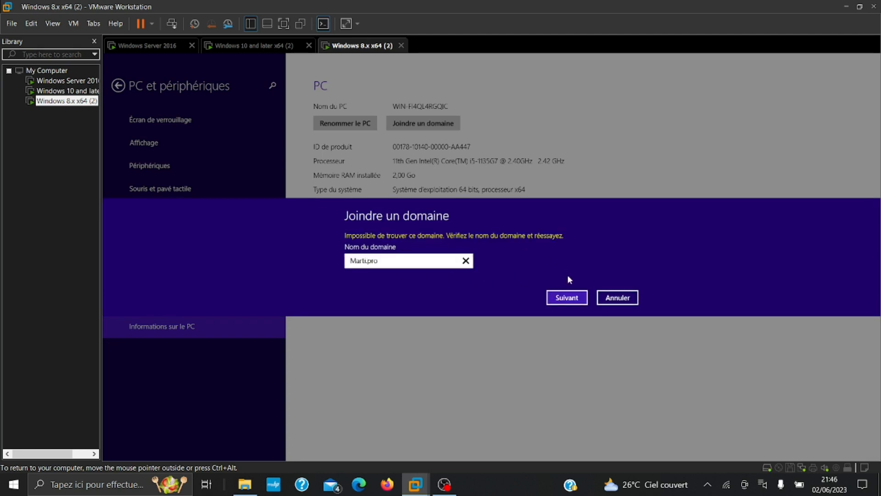
click(618, 297)
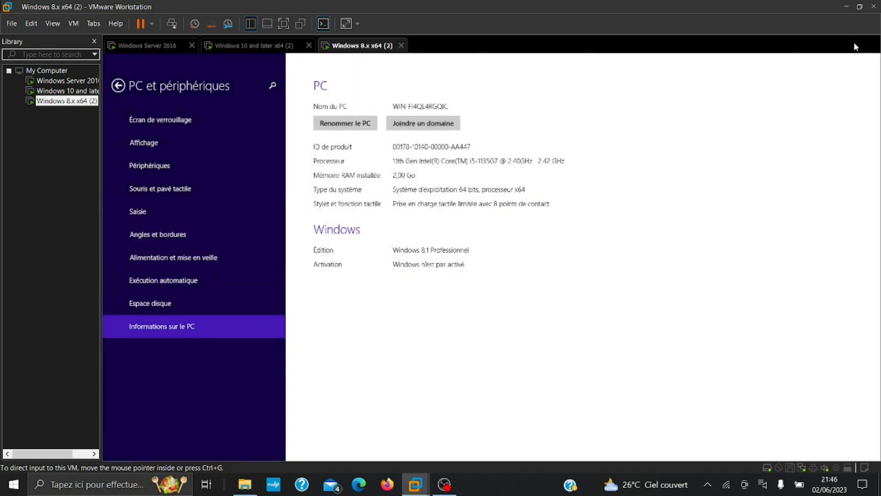
click(119, 87)
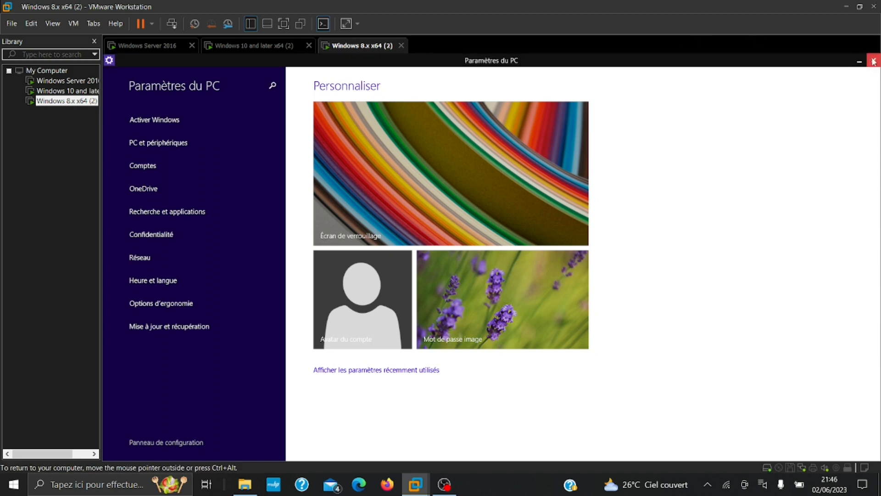
Close PC settings and search the Start screen for 'pan'
click(873, 61)
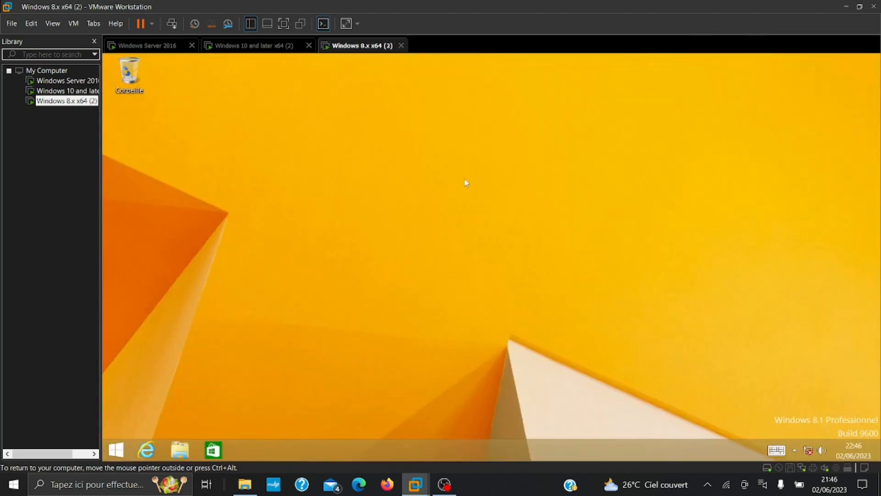
click(123, 453)
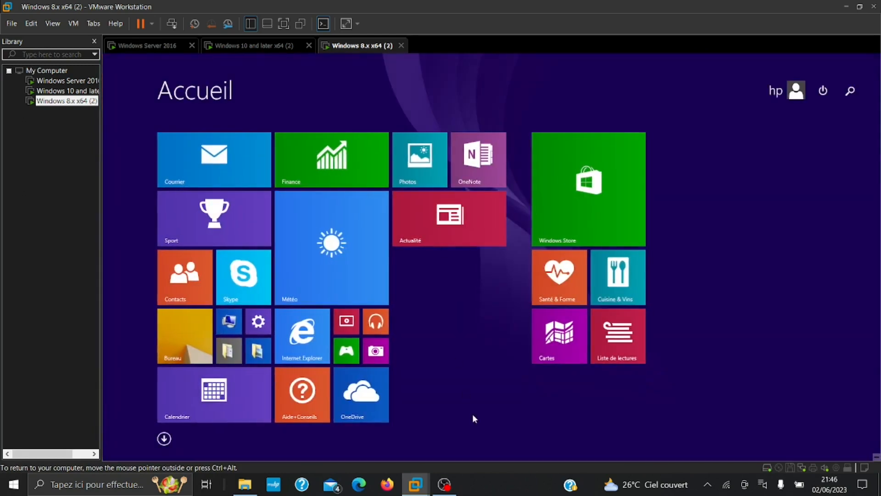
text(panneau de saisie mathématique)
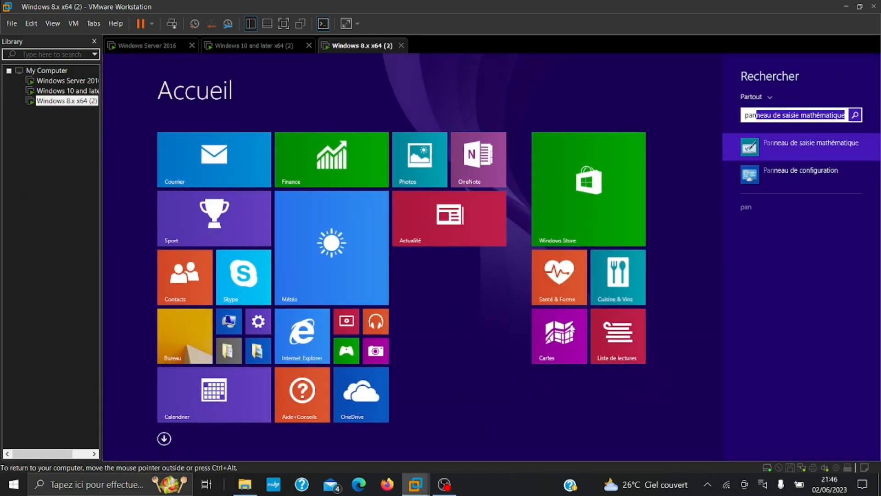
Pin Panneau de configuration to the Start screen and open it
right_click(797, 175)
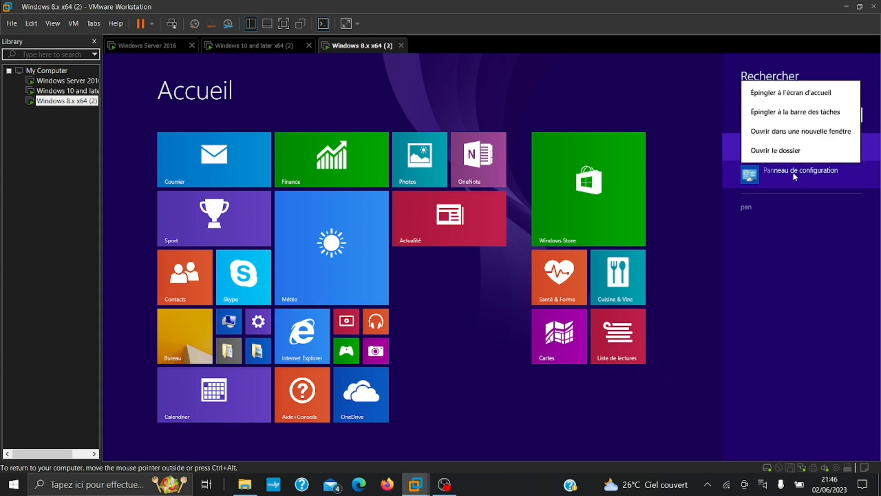
click(773, 93)
click(712, 156)
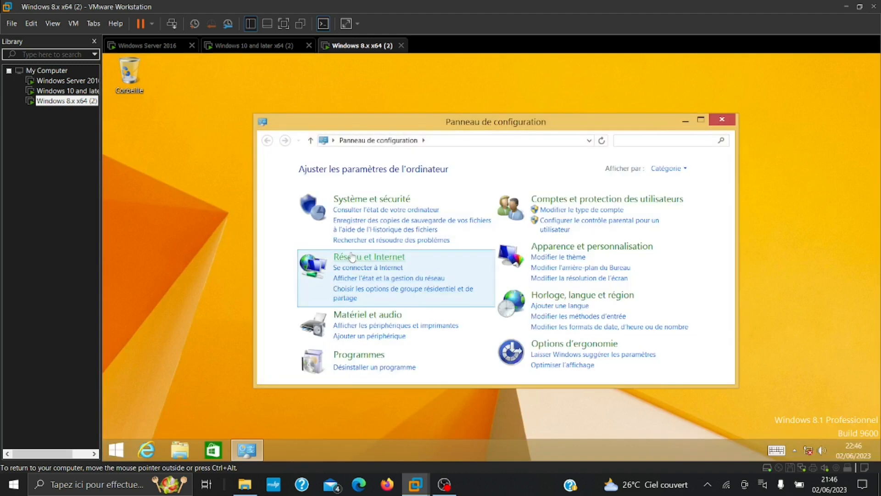
Open Ethernet0's properties via Network and Sharing Center and bring up its IPv4 settings
click(352, 257)
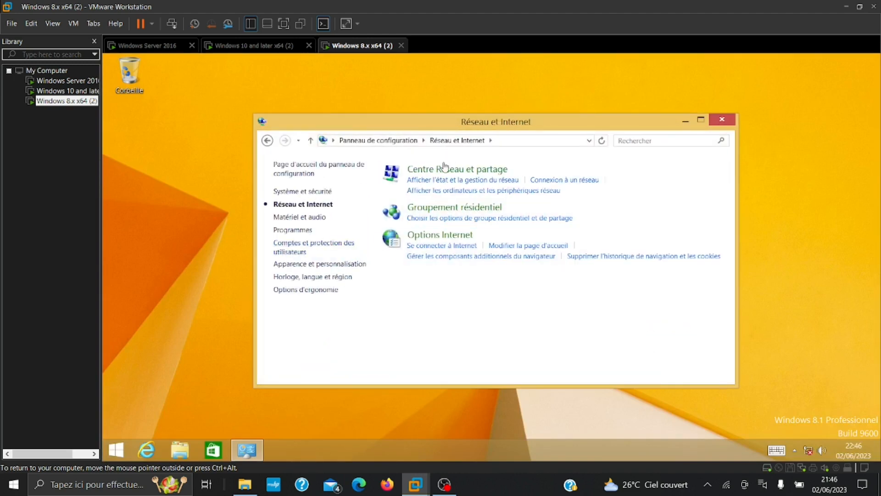
click(444, 168)
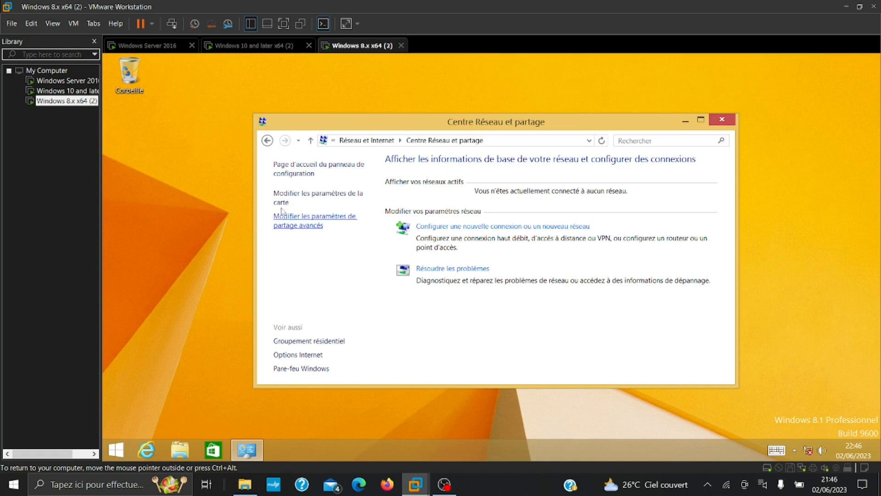
click(283, 202)
click(340, 205)
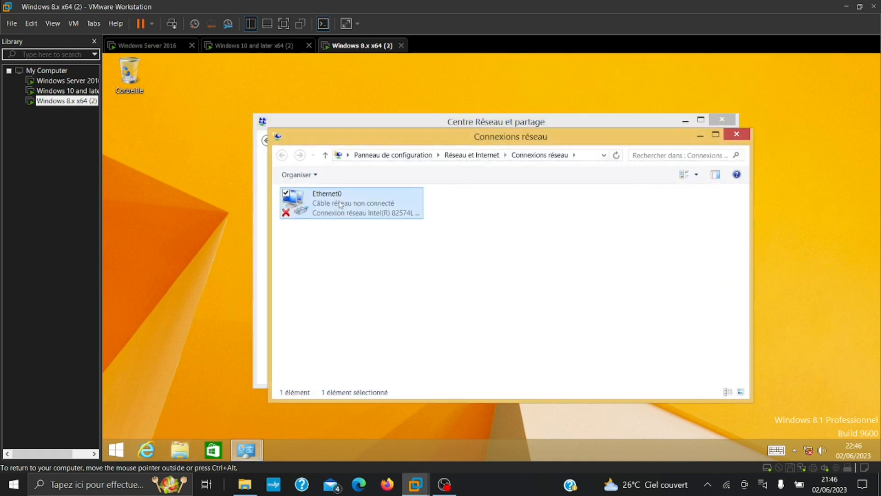
double_click(340, 205)
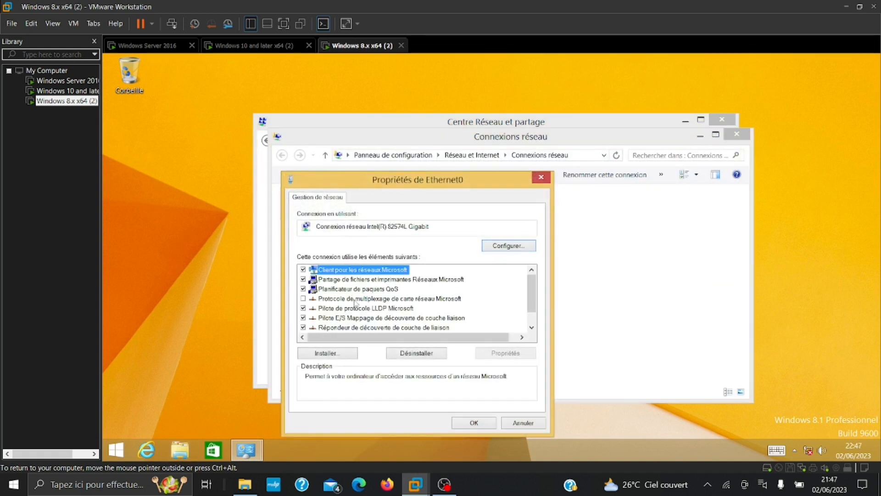
scroll(356, 307, down, 2)
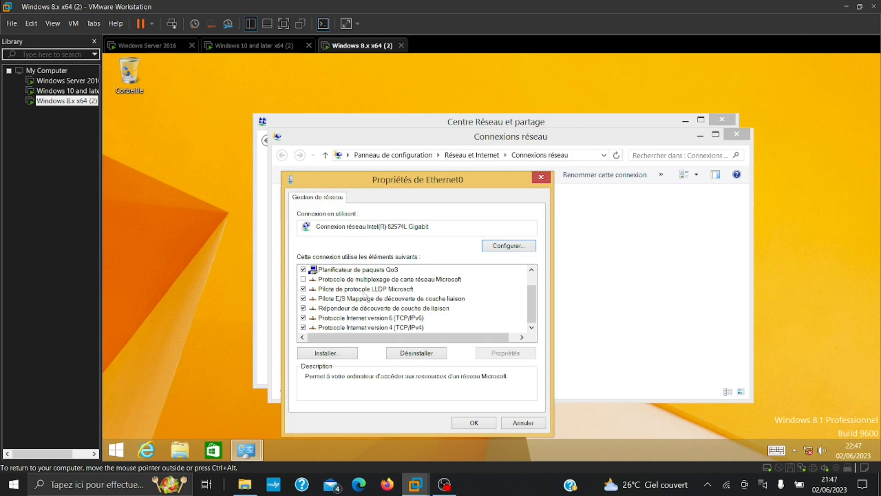
double_click(389, 331)
Set Ethernet0 IPv4 to 192.168.1.22, mask 255.255.255.0, gateway 192.168.1.1, DNS 192.168.1.10
click(348, 270)
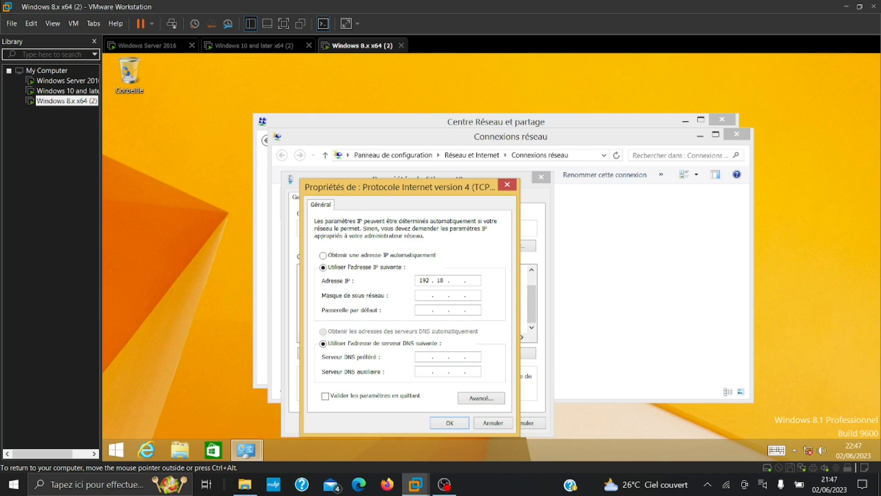
text(192 . 168)
key(Tab)
text(192 . 168)
text(192 . 168)
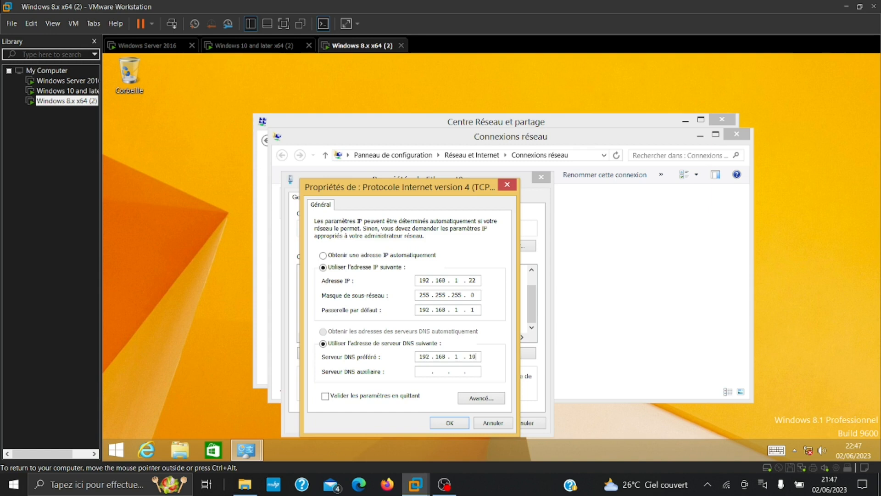
click(444, 425)
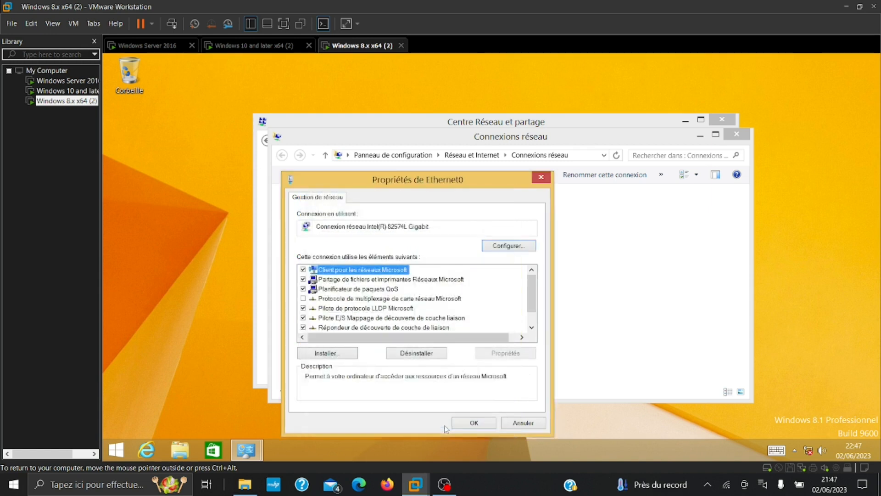
Confirm Ethernet0 properties and open PC settings' PC information page on Windows 8.1
click(474, 422)
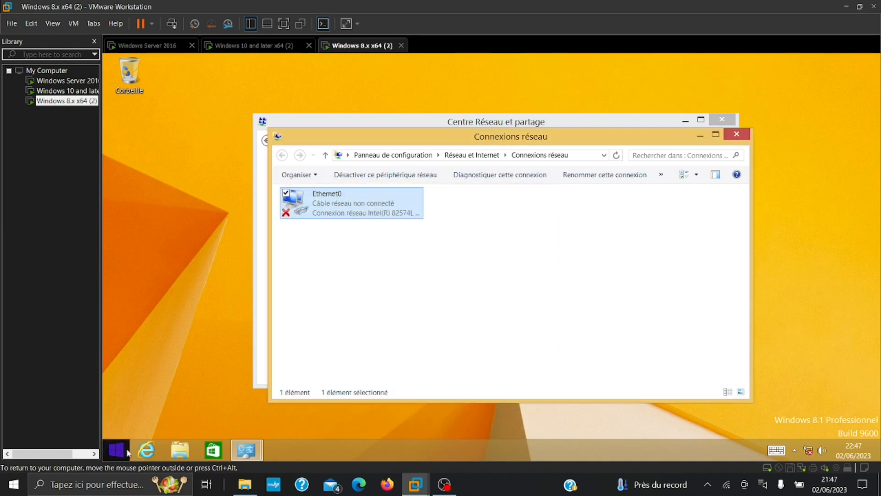
click(116, 449)
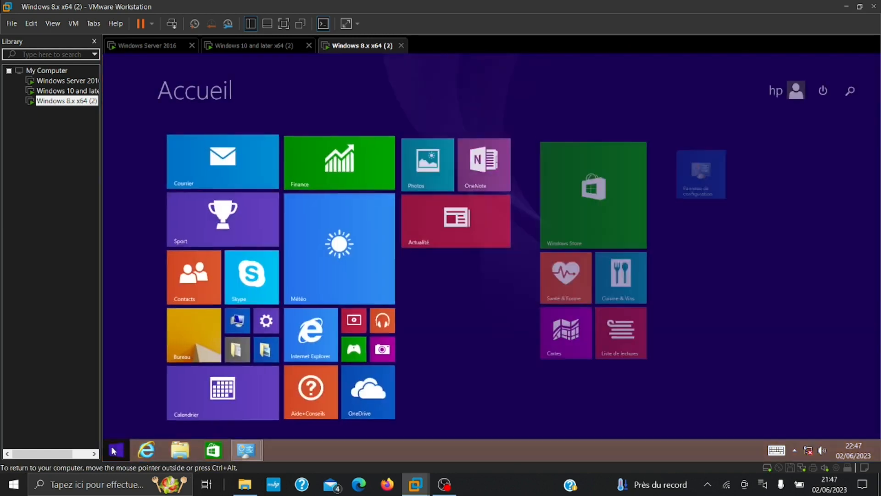
click(250, 319)
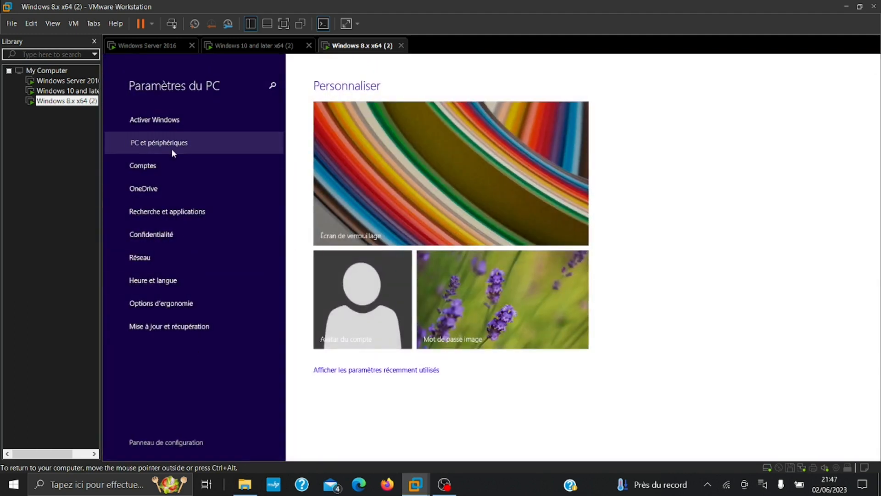
click(171, 146)
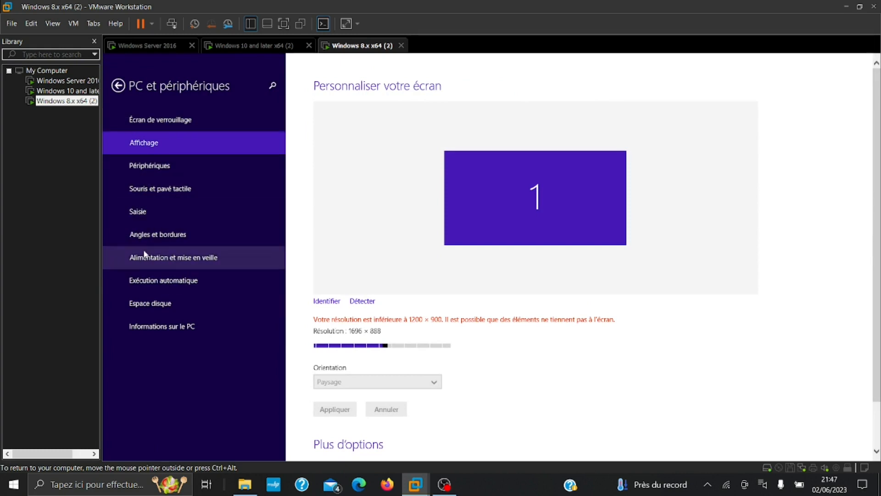
click(173, 323)
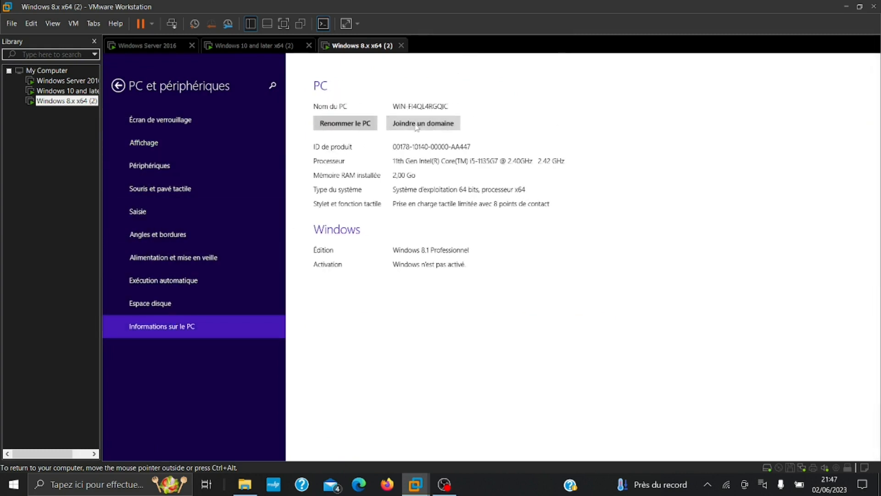
Retry joining domain Marti.pro, which fails as not found, and cancel the prompts
click(418, 125)
text(Mar)
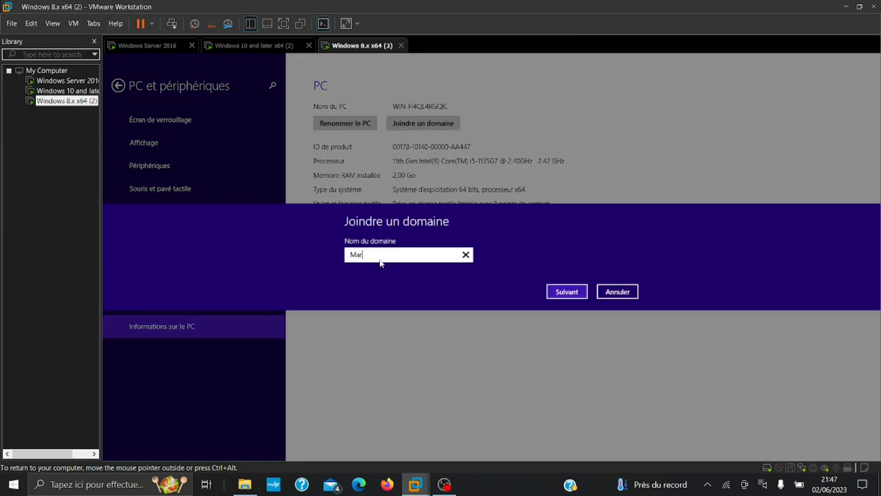
text(ti.pro)
click(565, 292)
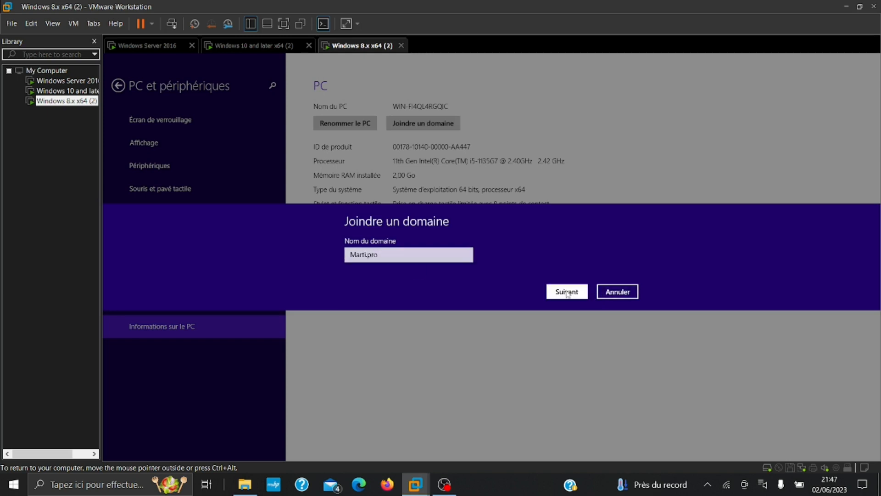
click(563, 297)
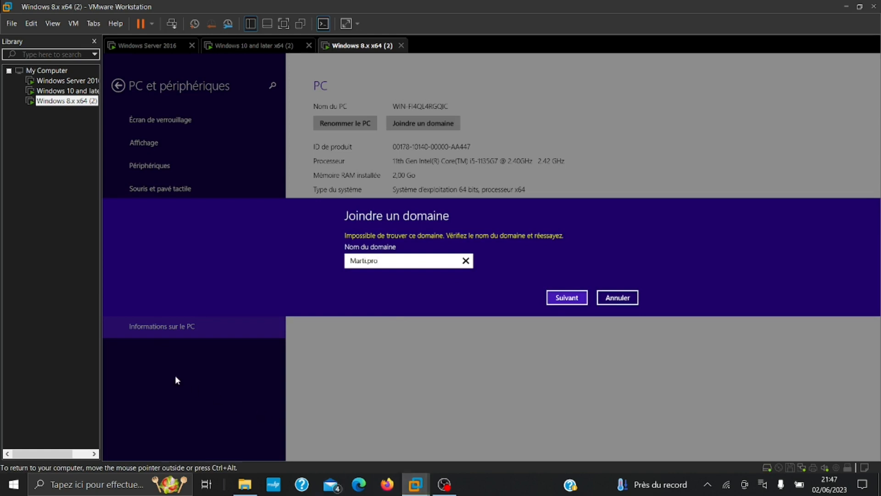
click(606, 297)
click(355, 123)
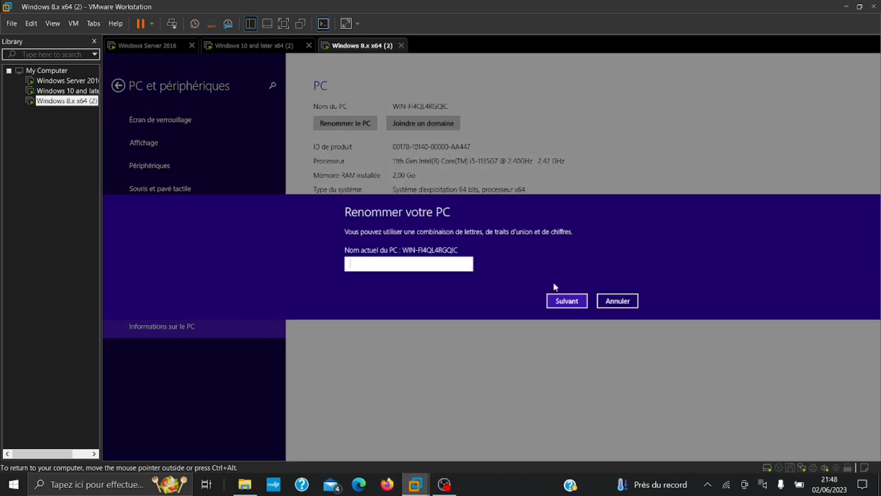
click(610, 295)
click(422, 123)
click(615, 293)
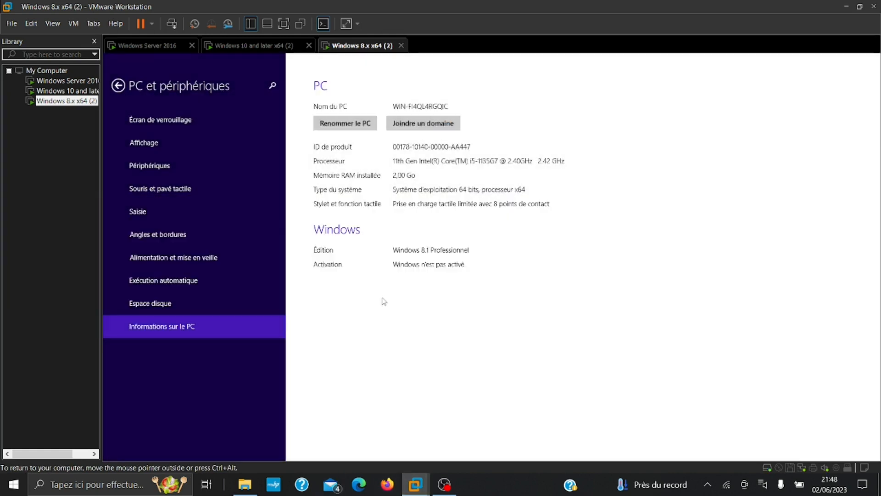
Switch the Windows 8.x VM's network adapter from NAT to custom VMnet8 (Host-only)
right_click(66, 102)
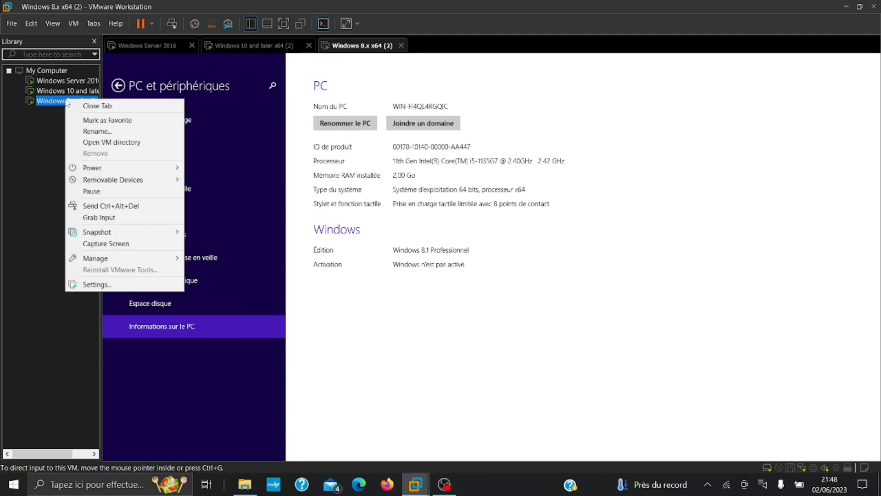
click(103, 284)
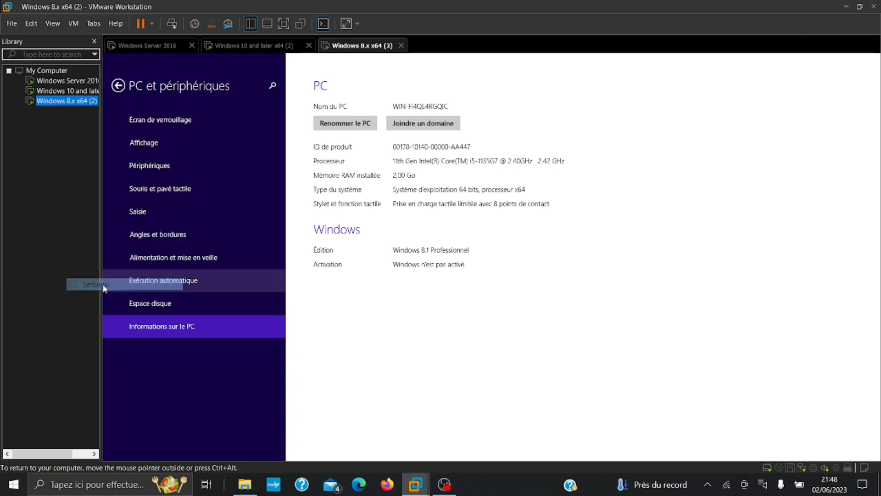
click(322, 131)
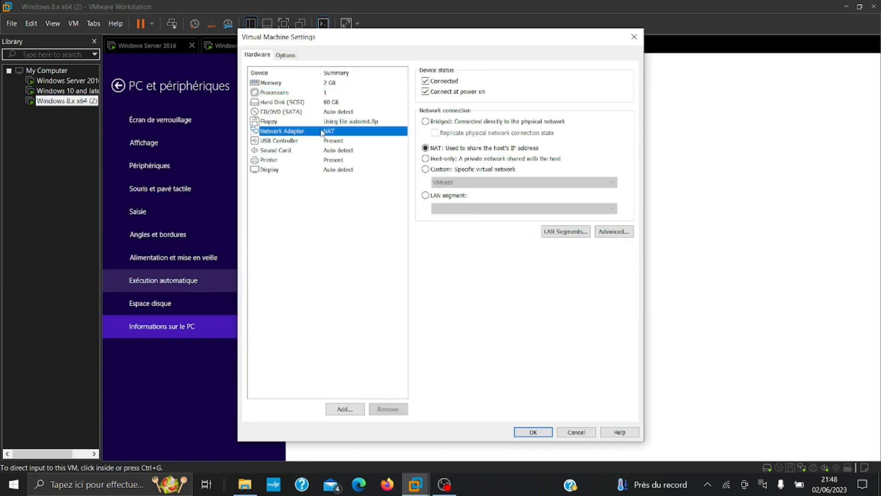
click(425, 169)
click(461, 183)
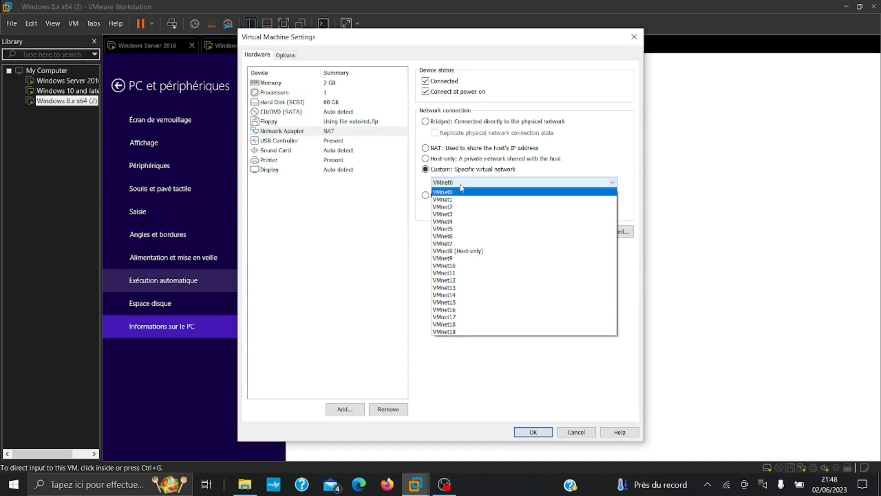
click(465, 251)
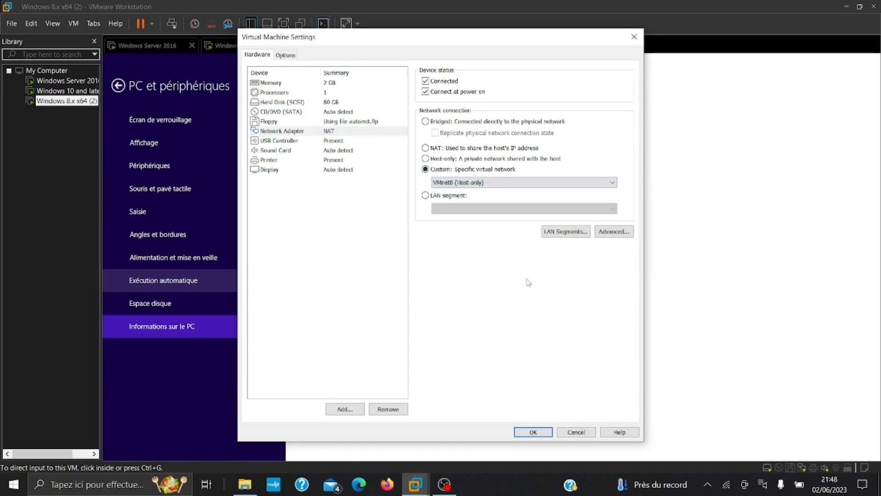
click(532, 432)
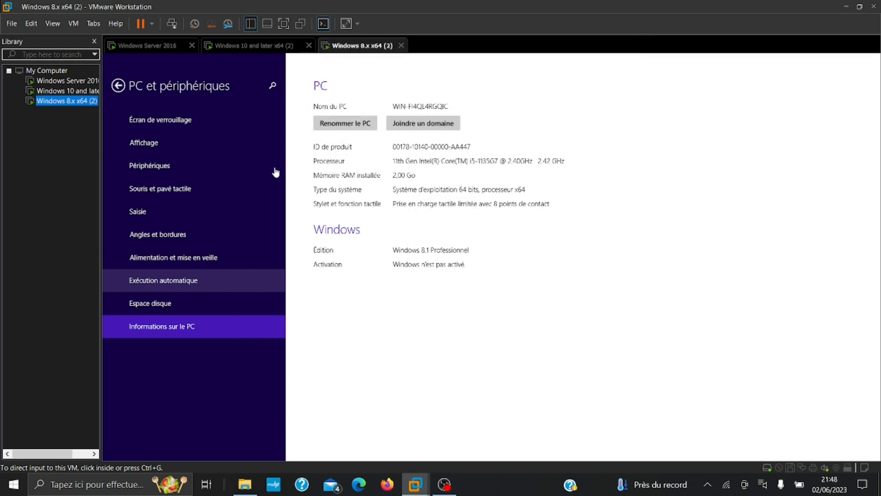
Join the Windows 8.1 PC to Marti.pro, entering the domain account's username and password
click(424, 122)
text(Mari)
text(i)
text(.pro)
key(Return)
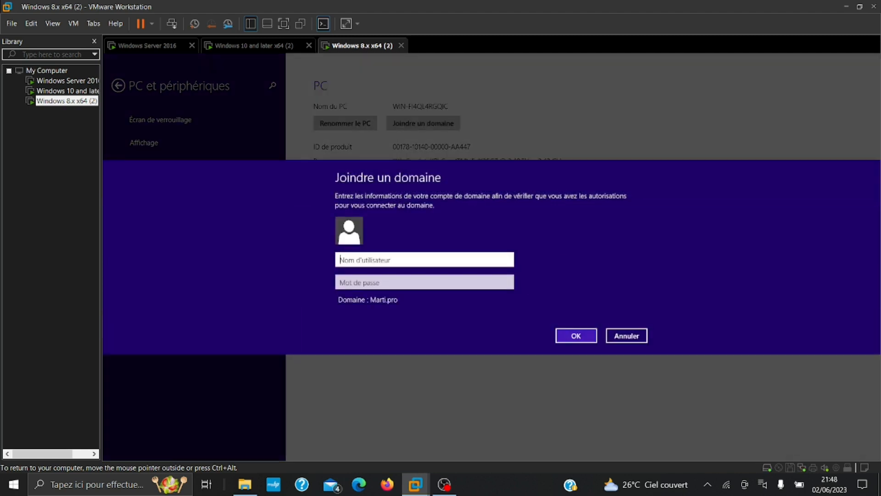
text(wi)
text( =)
text(n8)
key(Tab)
text(*****)
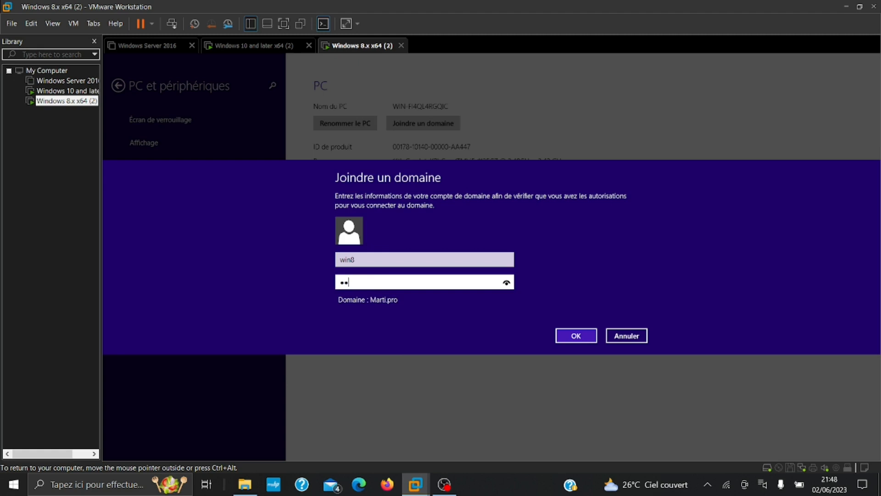
text(******)
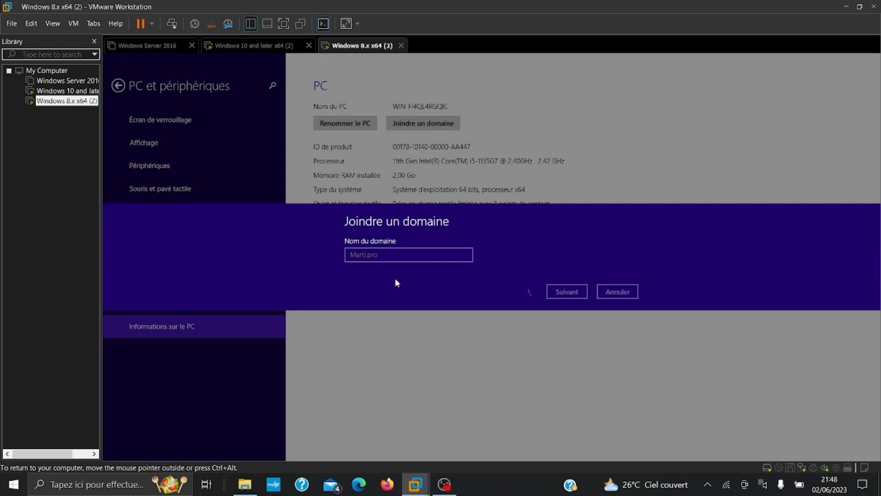
Power on the Windows Server 2016 VM with Start Up Guest
click(74, 81)
right_click(78, 87)
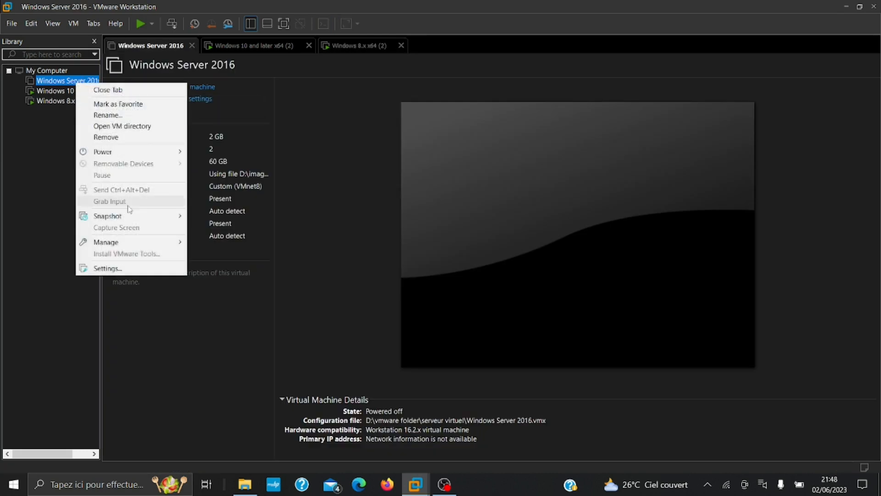
mouse_move(108, 156)
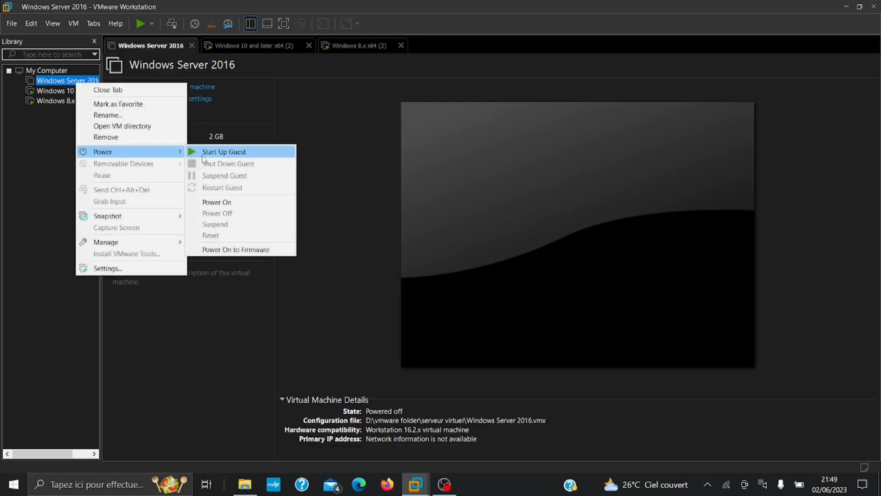
click(215, 152)
On the Windows 10 VM, dismiss the lock screen and choose Autre utilisateur sign-in
click(62, 101)
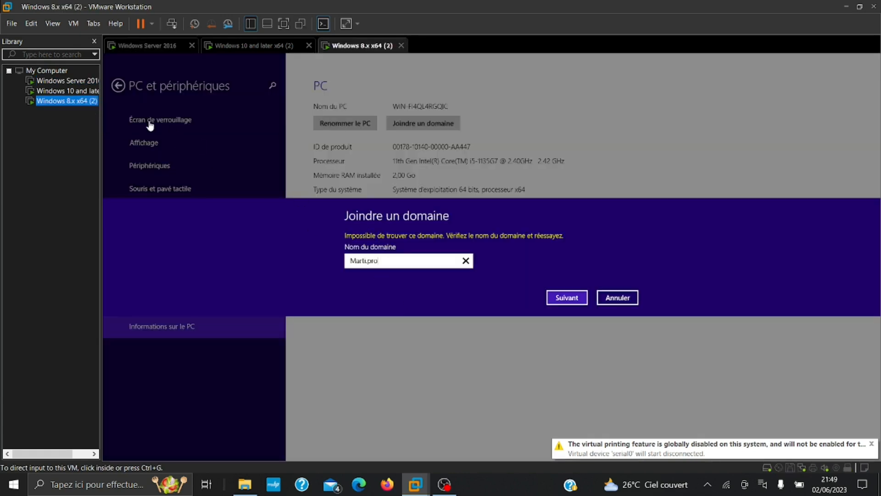
click(69, 83)
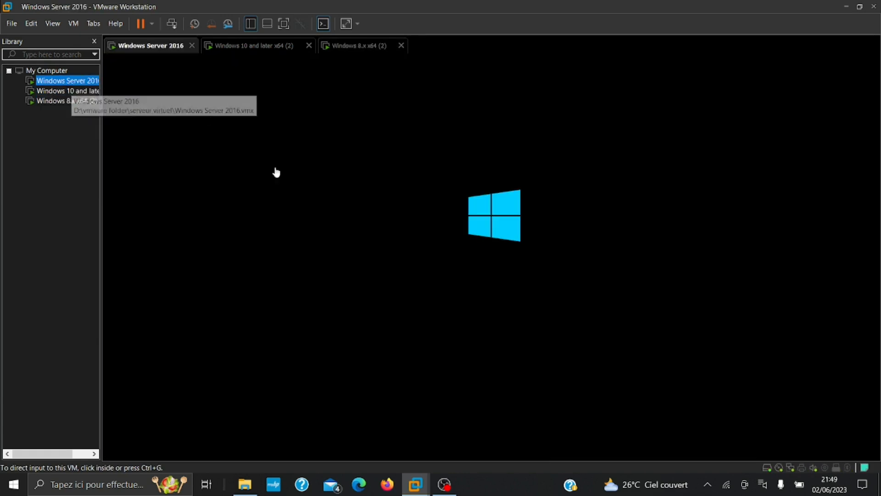
click(219, 51)
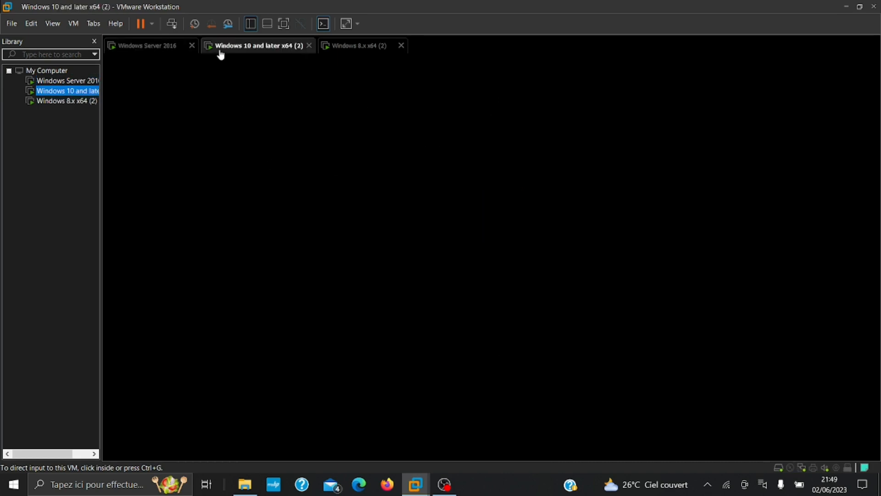
click(161, 44)
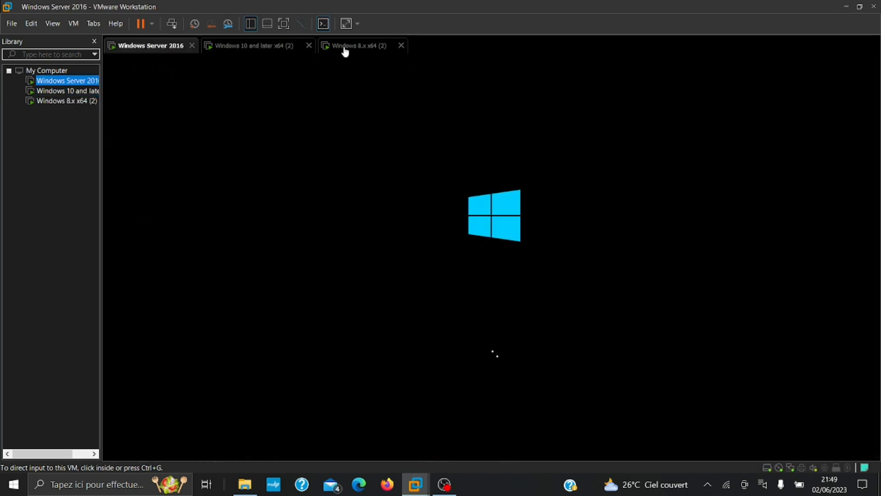
click(92, 101)
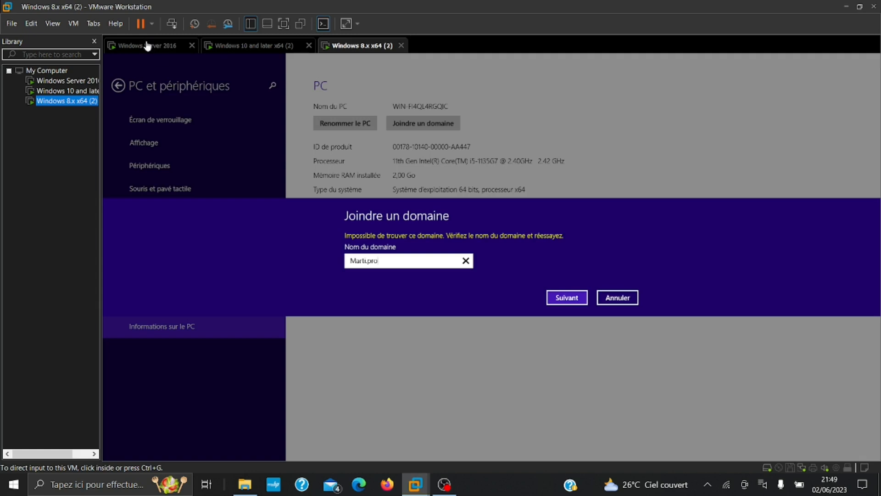
click(64, 91)
click(253, 241)
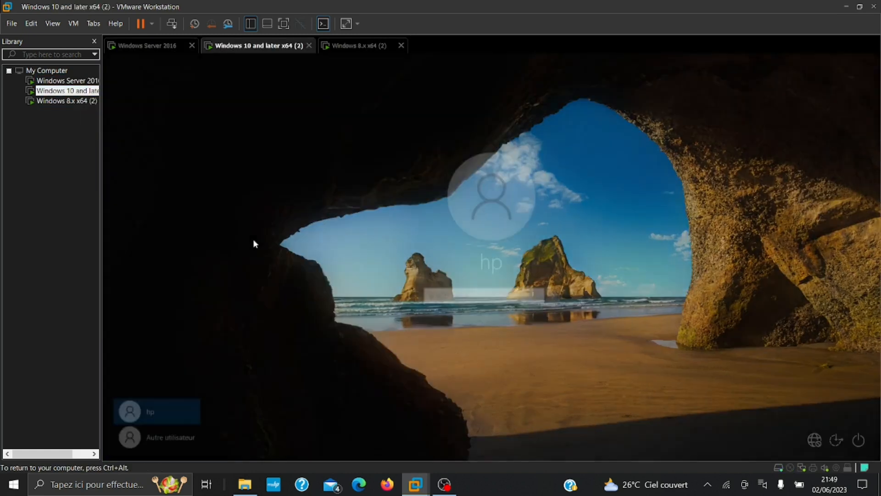
click(173, 441)
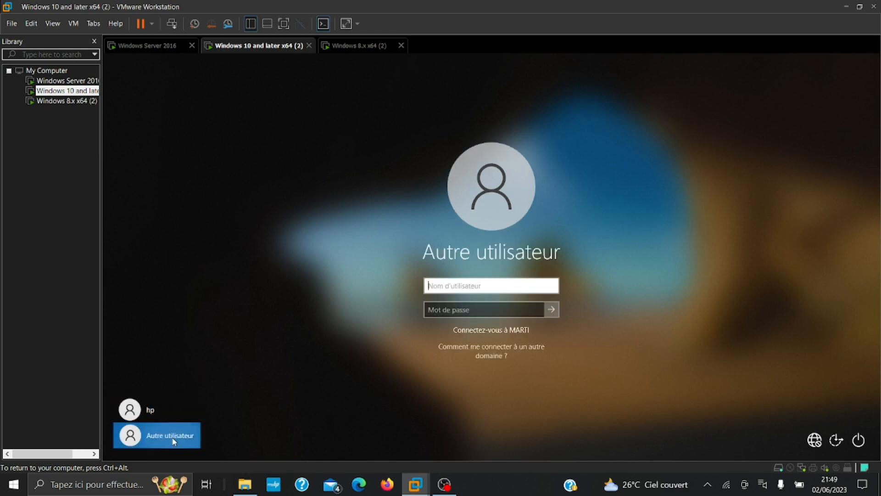
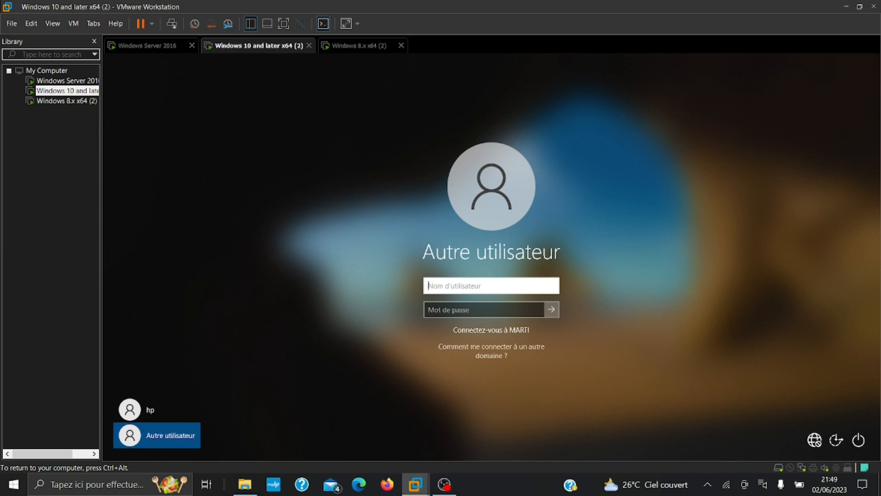
Try signing in to the Windows 10 VM as MARTI/win10 with its password, then dismiss the error
text(MARTI/win10)
key(Tab)
text(••••••••••)
key(Return)
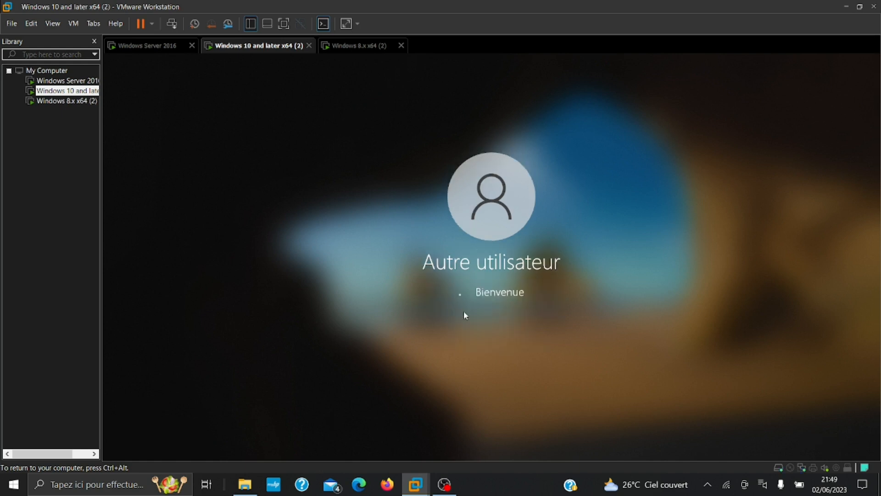
click(479, 316)
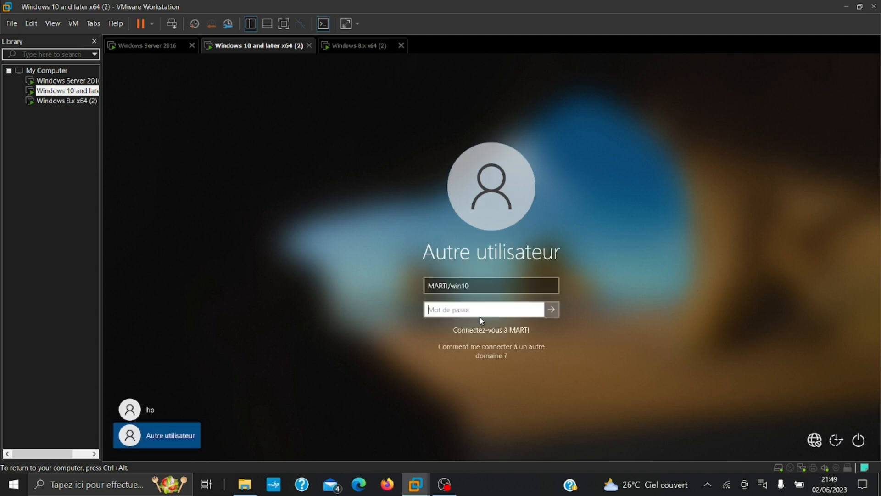
Re-enter the password for MARTI/win10, get rejected again as incorrect, and dismiss the message
key(Tab)
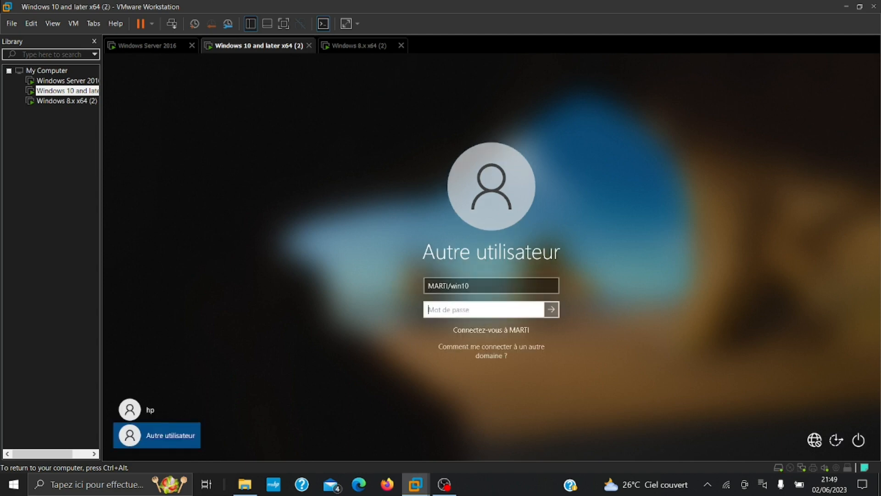
text(••)
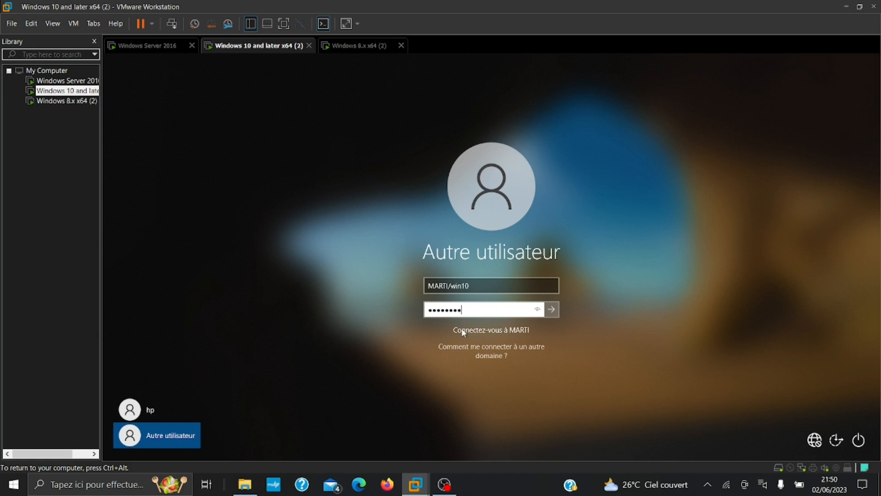
text(•••••••••)
key(Return)
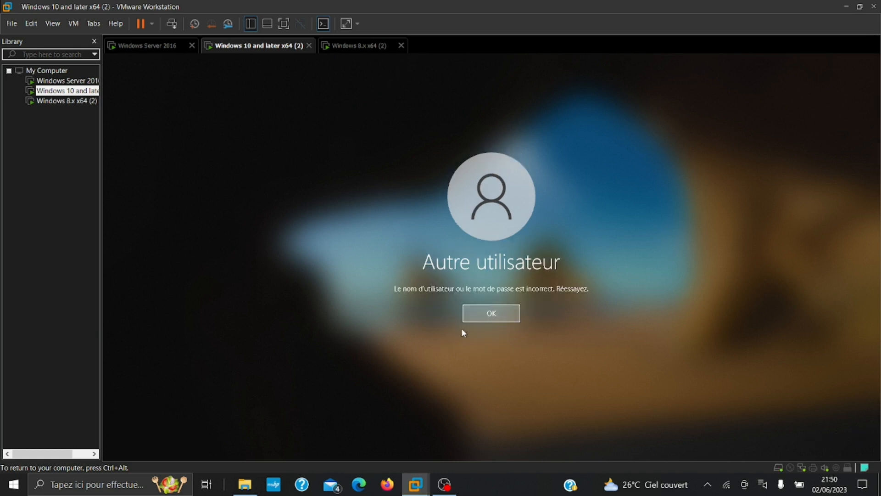
click(513, 312)
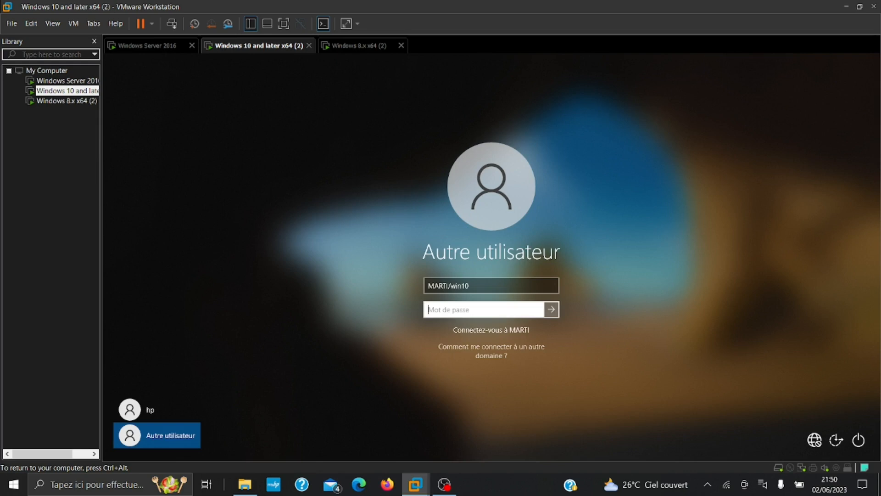
Replace the user name with plain win10, enter its password and sign in to the Windows 10 VM
click(477, 287)
key(BackSpace)
key(BackSpace)
key(BackSpace)
key(BackSpace)
key(BackSpace)
key(BackSpace)
key(BackSpace)
key(BackSpace)
key(BackSpace)
key(BackSpace)
key(BackSpace)
text(win10)
key(Tab)
text(••)
key(BackSpace)
key(BackSpace)
text(•••••••••••)
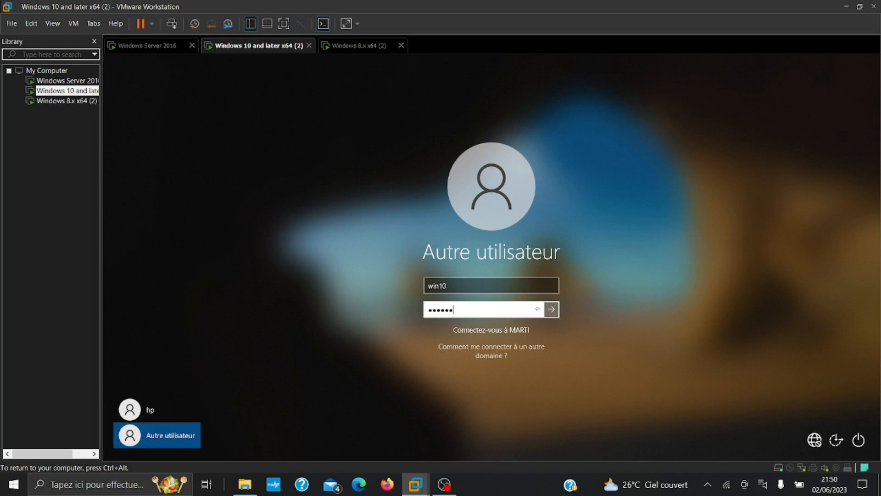
key(Return)
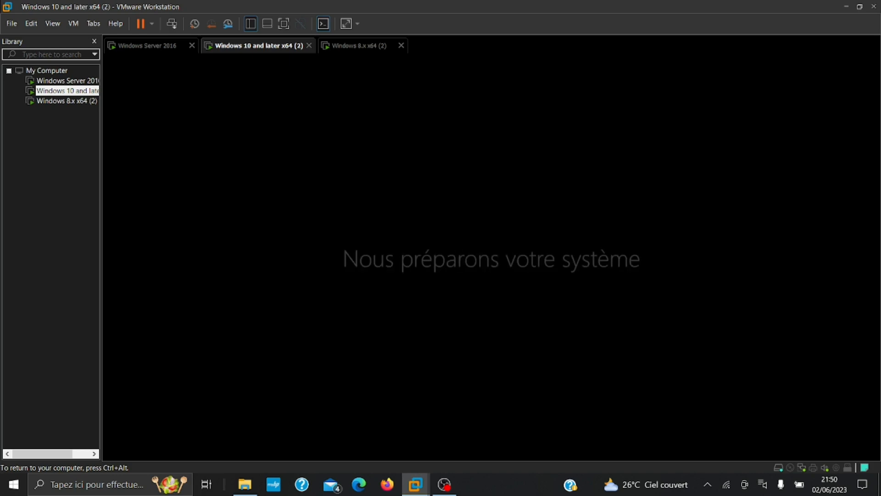
key(ctrl+alt)
Return to the Windows 8.1 VM and confirm joining the Marti.pro domain
click(357, 48)
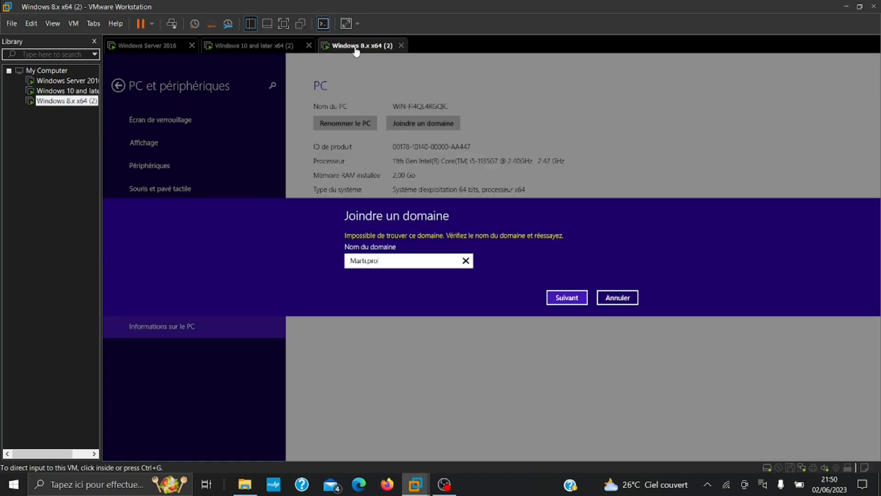
click(169, 51)
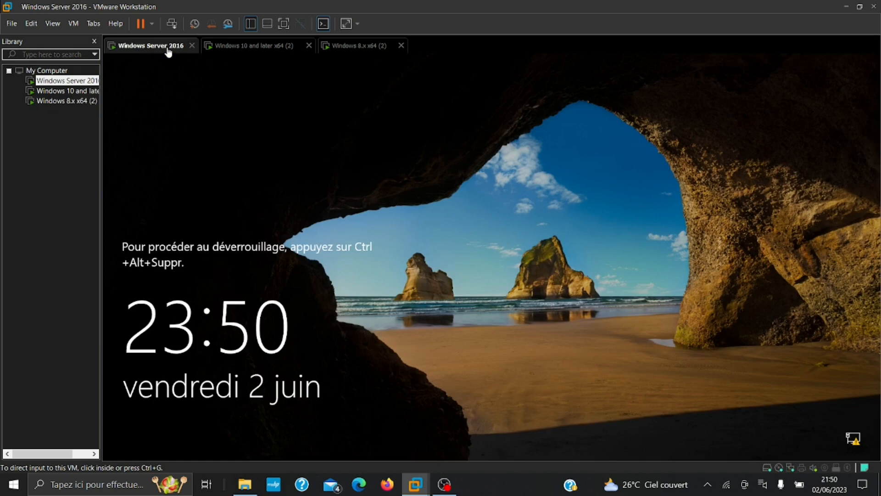
click(327, 51)
click(568, 300)
click(567, 299)
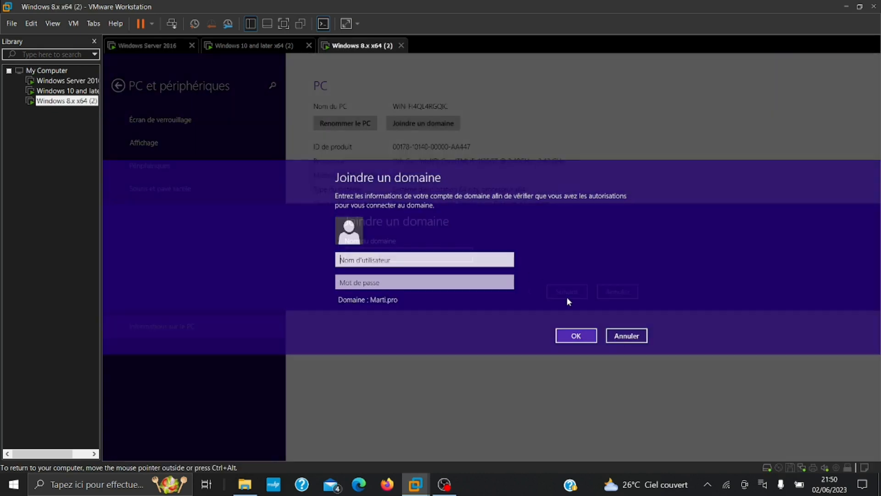
Enter the win8 account credentials, keep Utilisateur standard, and restart the PC now
text(win8)
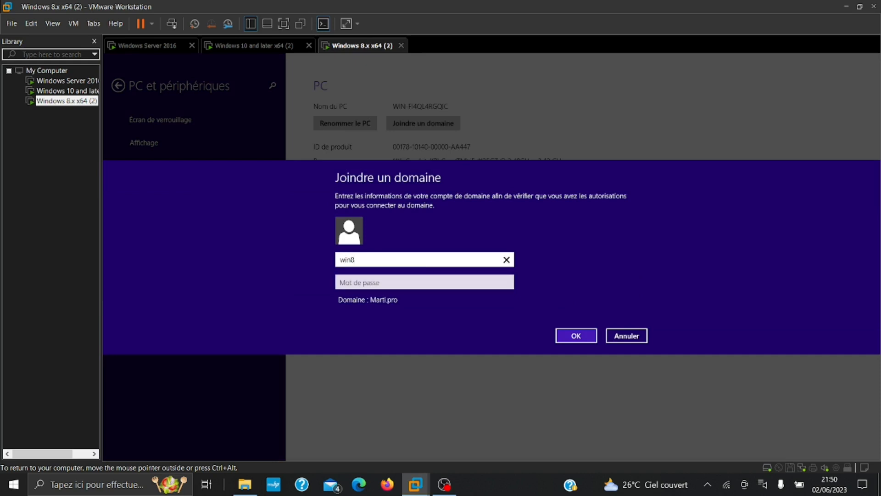
key(Tab)
text(•••••)
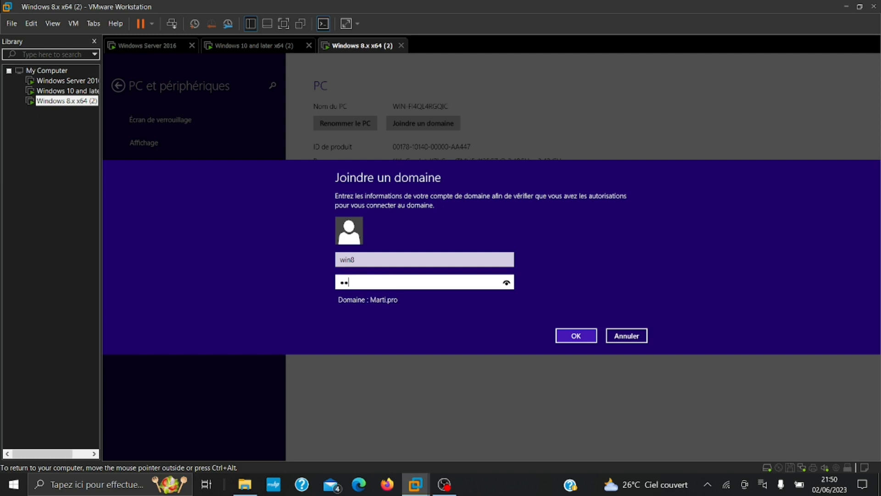
text(•••••)
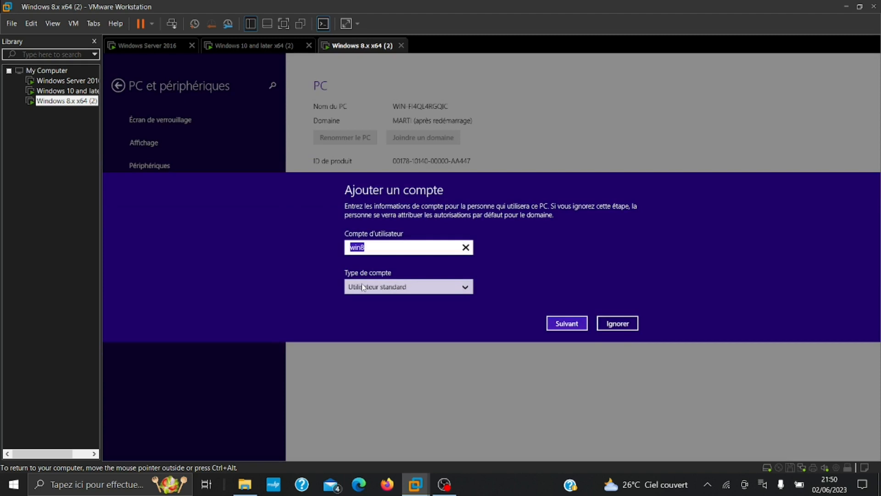
click(362, 287)
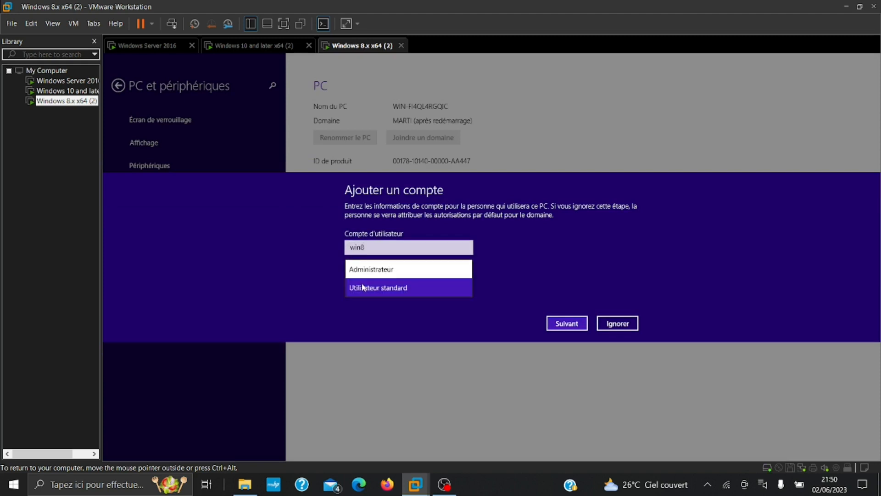
click(544, 270)
click(573, 324)
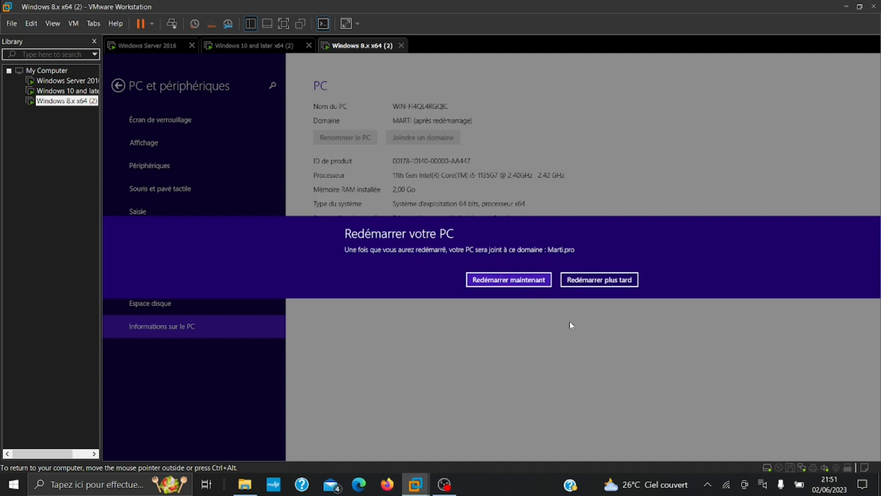
click(521, 283)
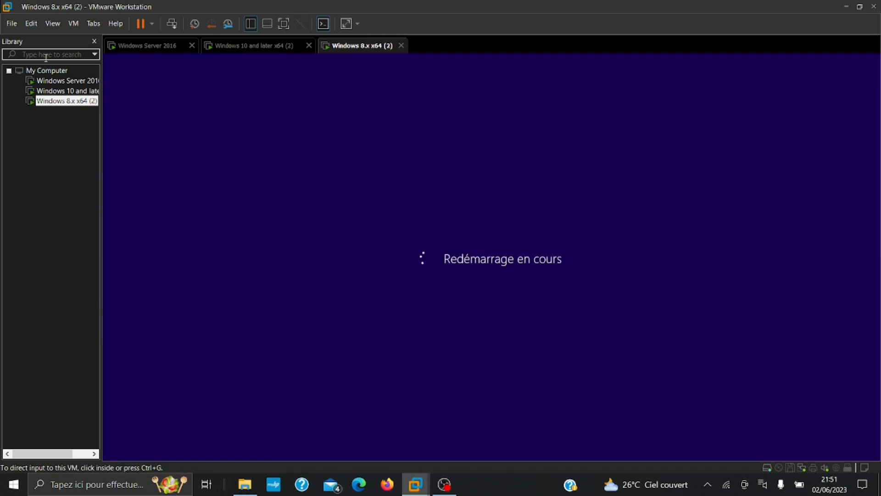
Sign in to the Windows Server 2016 VM as MARTI\Administrateur with the administrator password
click(47, 91)
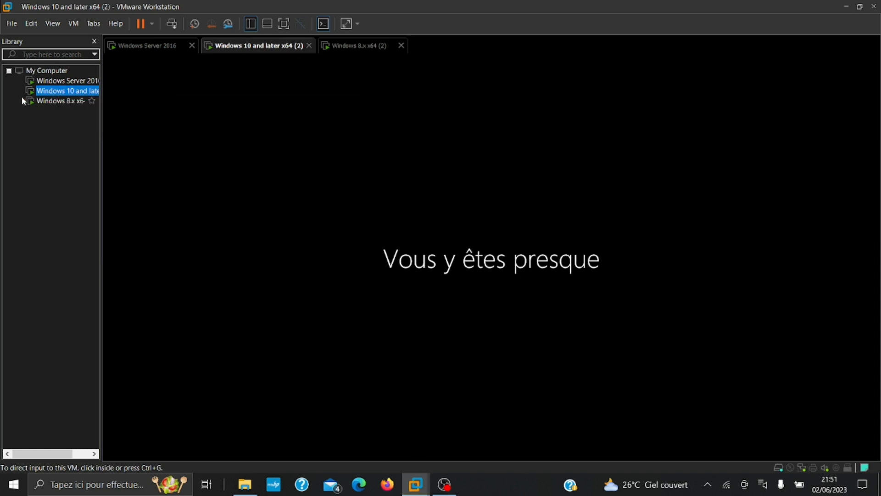
click(38, 102)
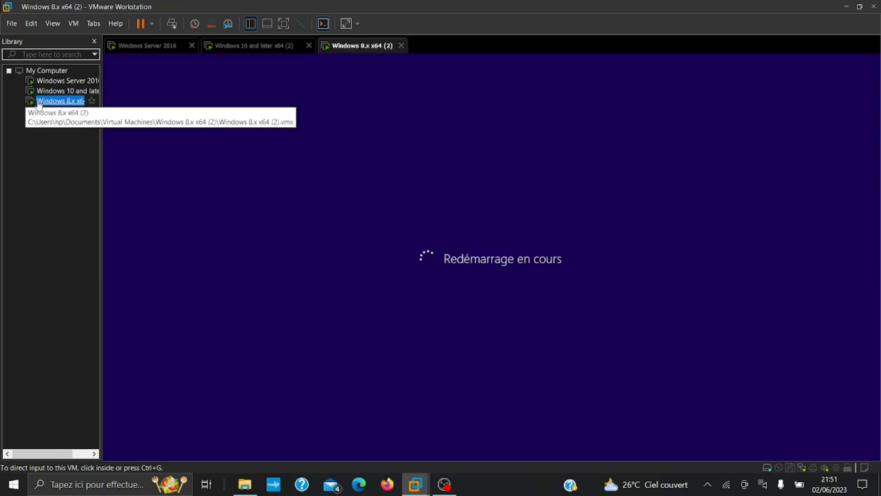
click(46, 81)
click(172, 23)
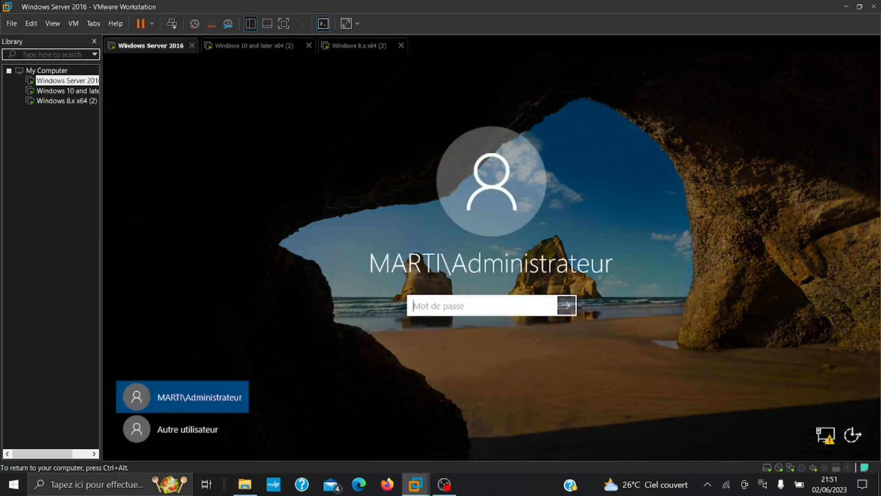
text(••••••••)
key(Return)
key(ctrl+alt)
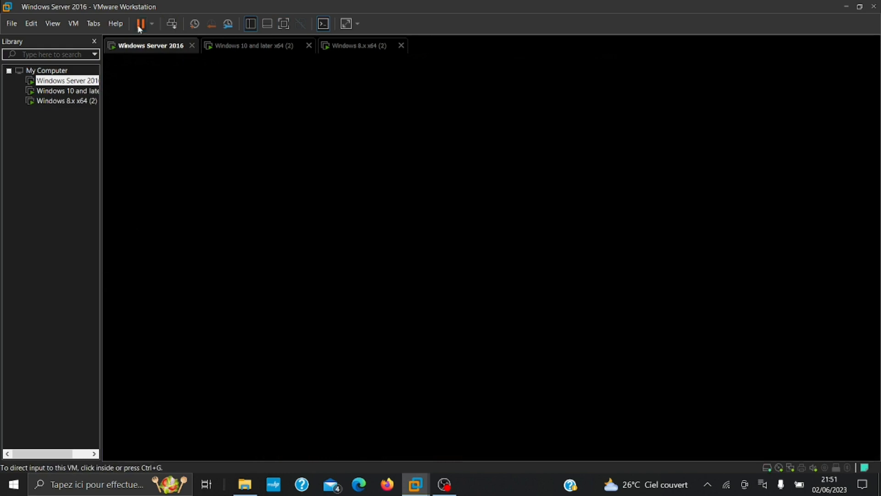
Check the Windows 10 desktop, then return to the rebooting Windows 8.1 VM
click(67, 93)
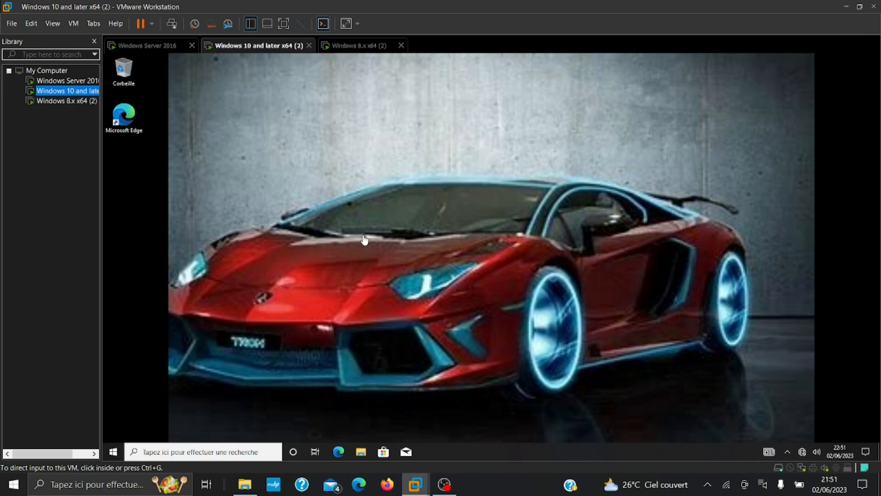
click(149, 46)
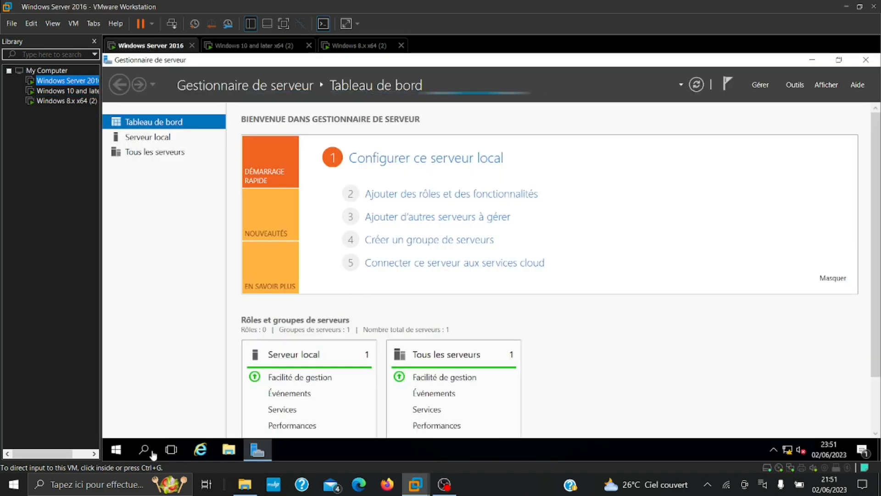
click(254, 46)
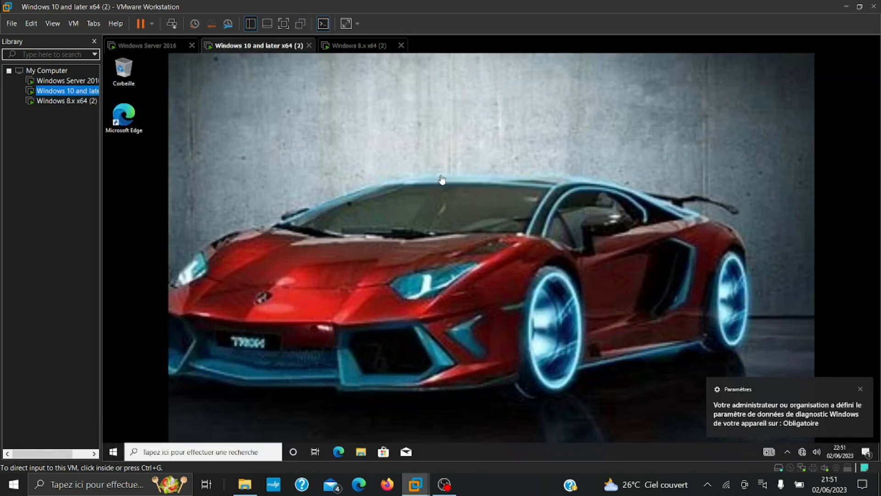
click(330, 46)
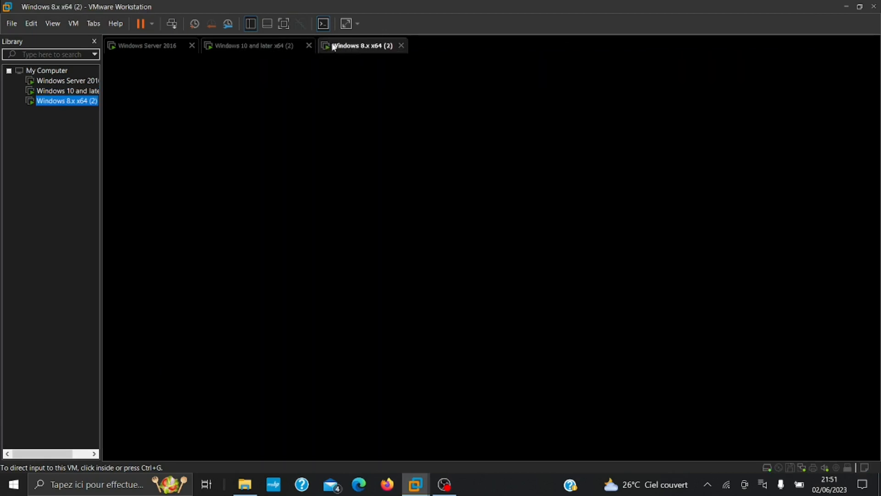
Return to the rebooted Windows 8.1 VM and open Panneau de configuration from its Start screen
click(258, 46)
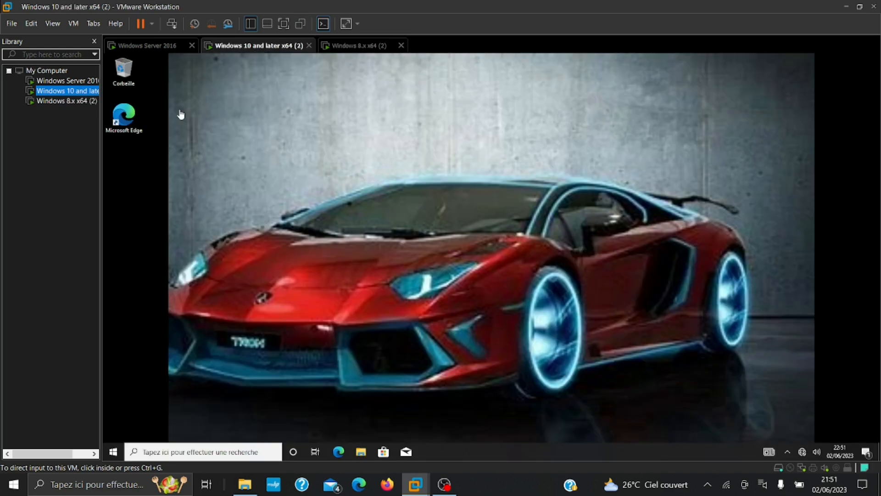
click(144, 46)
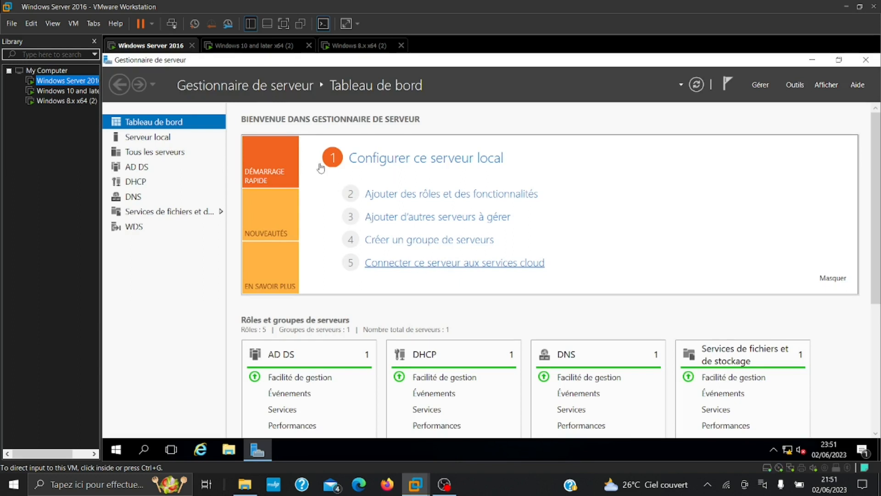
click(344, 46)
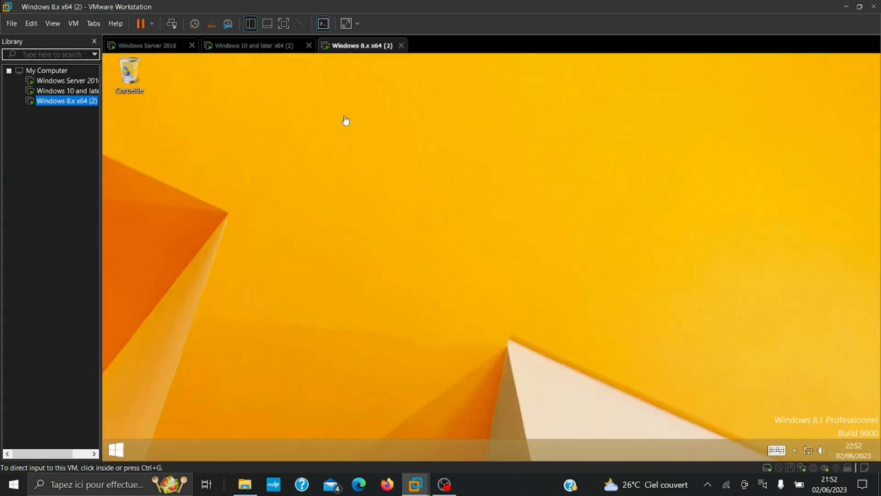
click(121, 450)
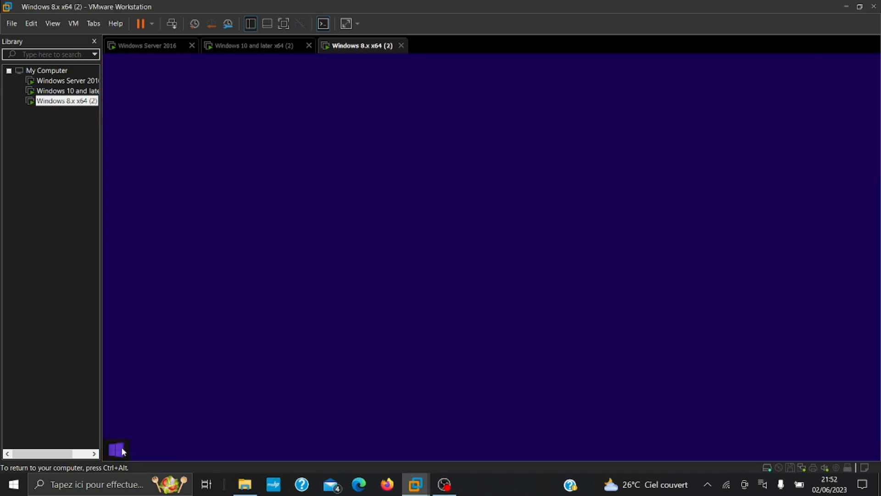
click(698, 171)
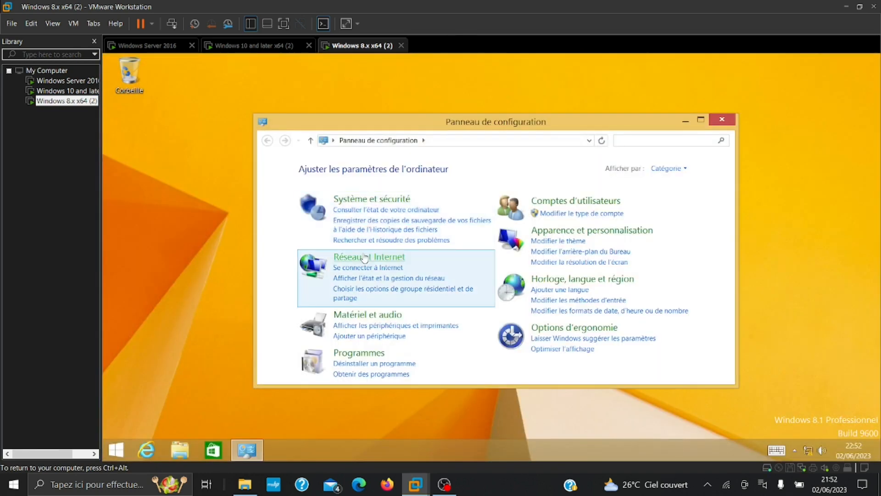
In the VM's Control Panel, go through Système et sécurité and Comptes d'utilisateurs to Gestionnaire d'identification
click(367, 201)
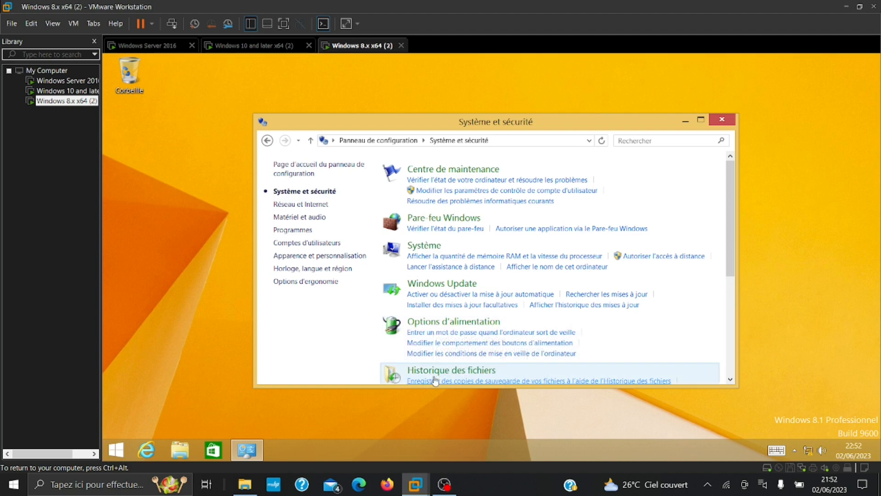
key(super+Tab)
click(181, 174)
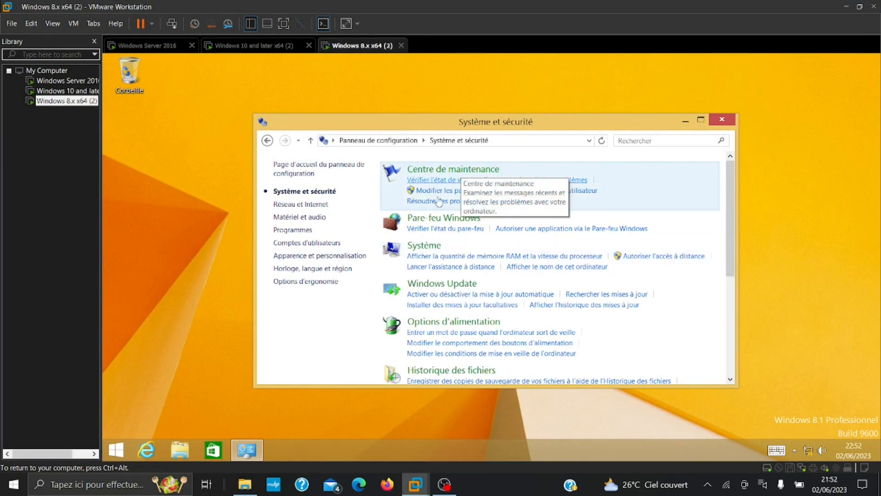
click(301, 245)
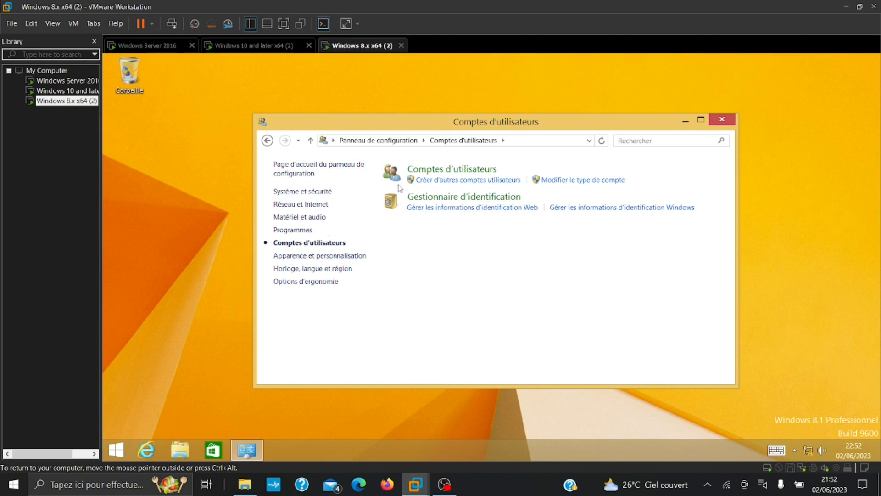
click(446, 198)
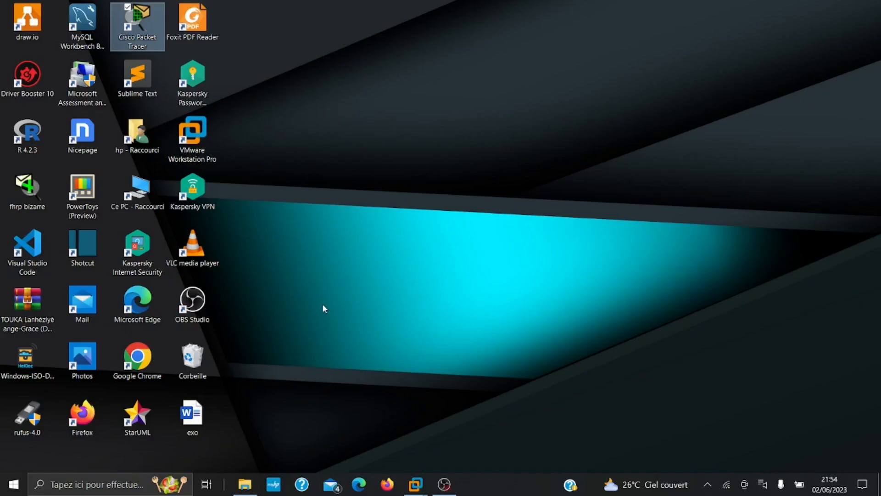
Restore the Windows 8.1 VM and reach Options de connexion under Comptes in Paramètres du PC
click(415, 482)
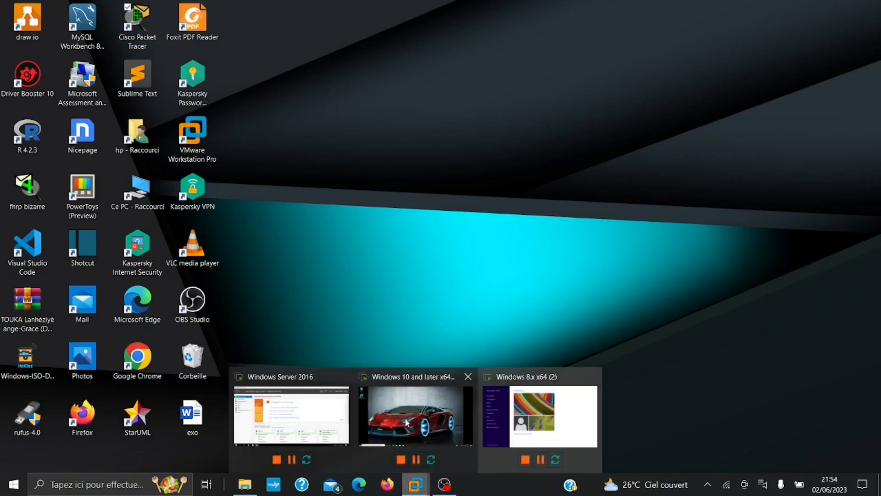
click(526, 405)
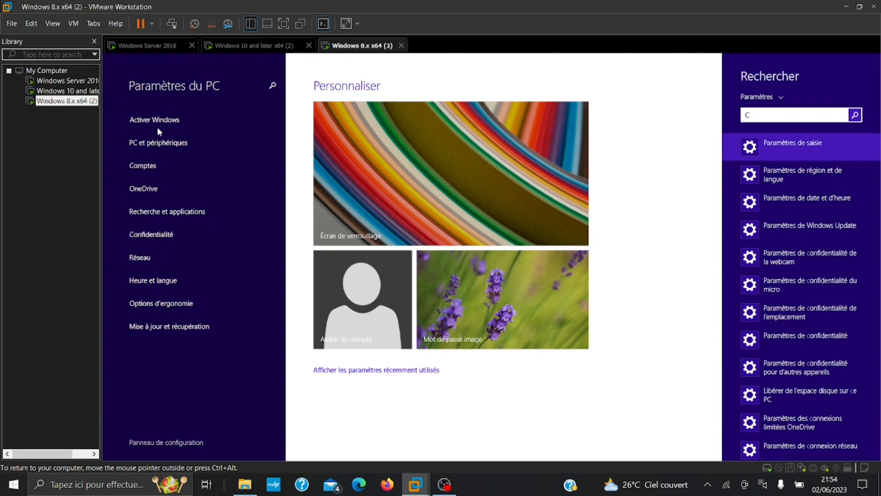
click(152, 234)
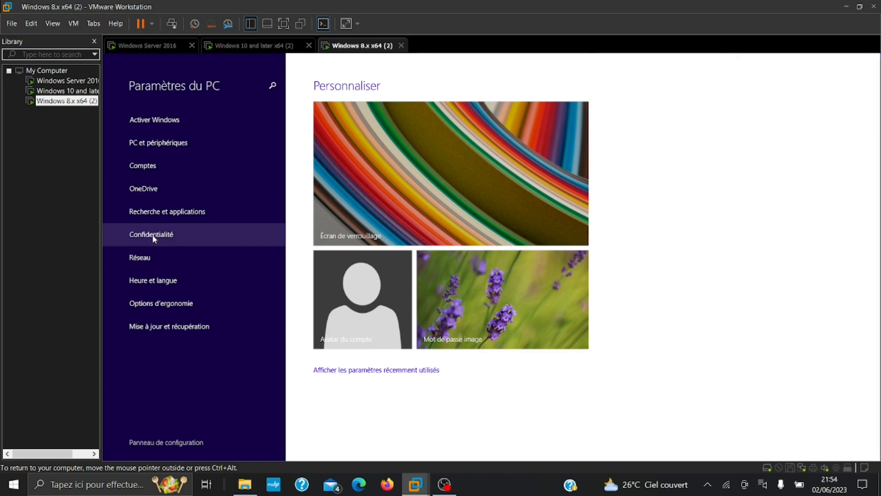
click(152, 234)
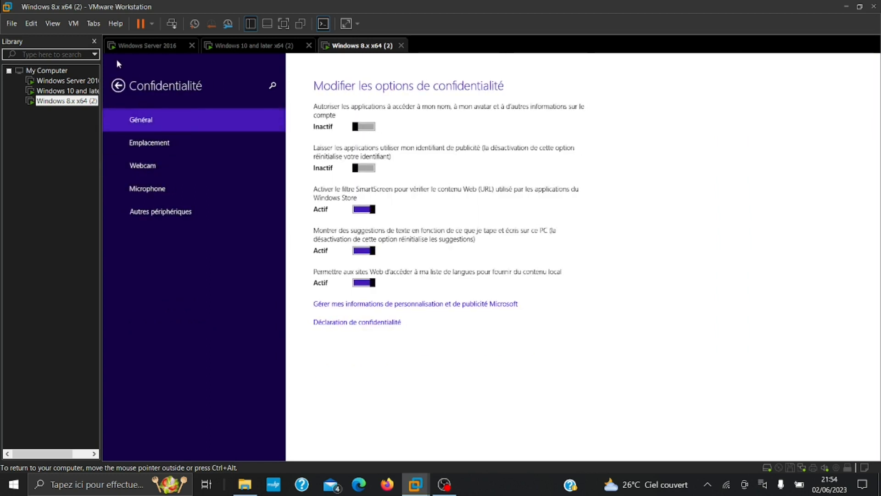
click(118, 85)
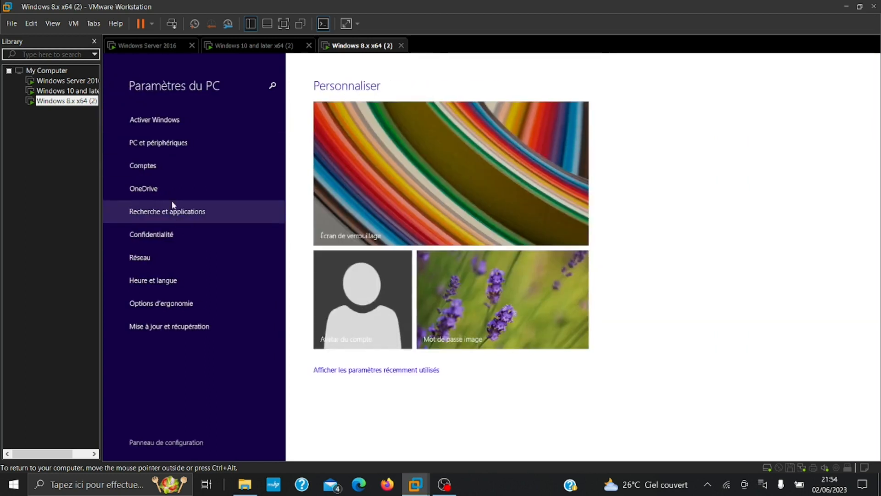
click(152, 166)
click(155, 146)
click(343, 158)
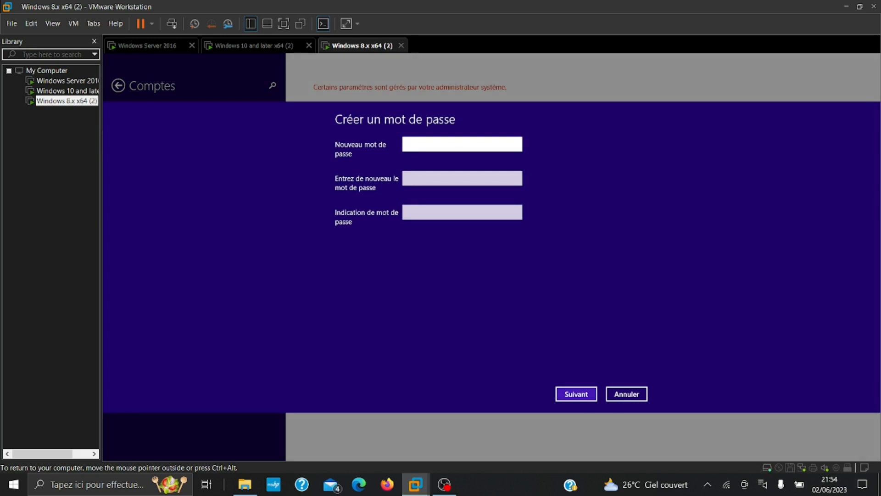
text(••••••••••)
click(414, 175)
text(•)
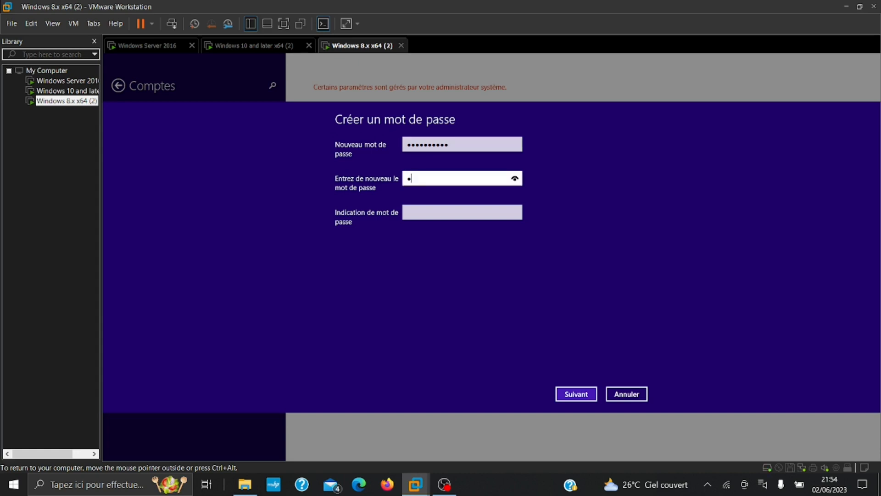
text(••••••••••)
click(413, 213)
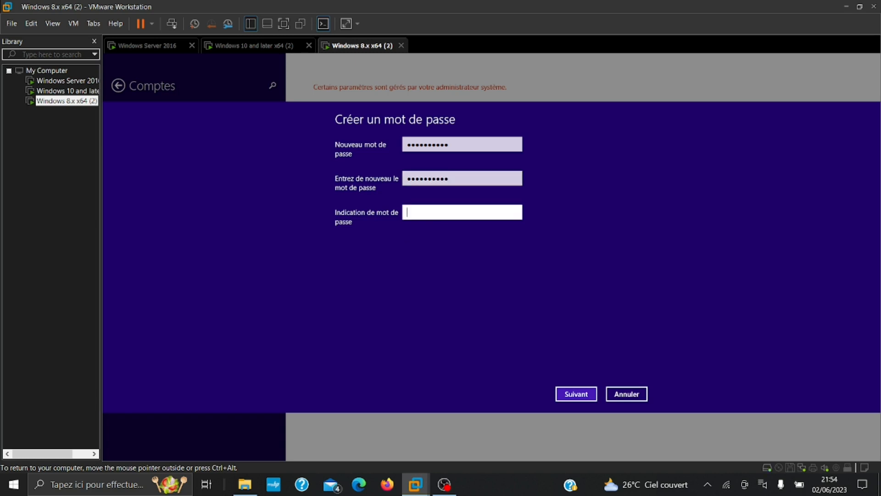
text(MARTINIEN)
key(Return)
key(Return)
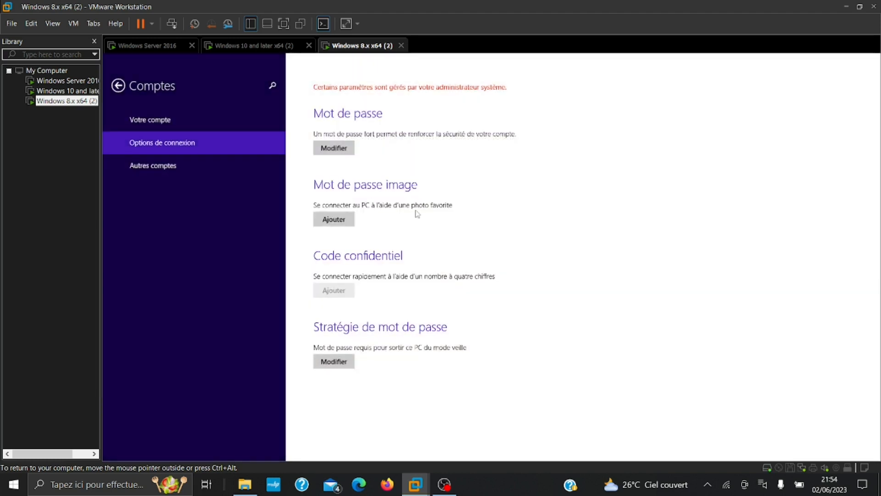
Power off the Windows 8.x VM from its Library context menu and confirm
right_click(29, 99)
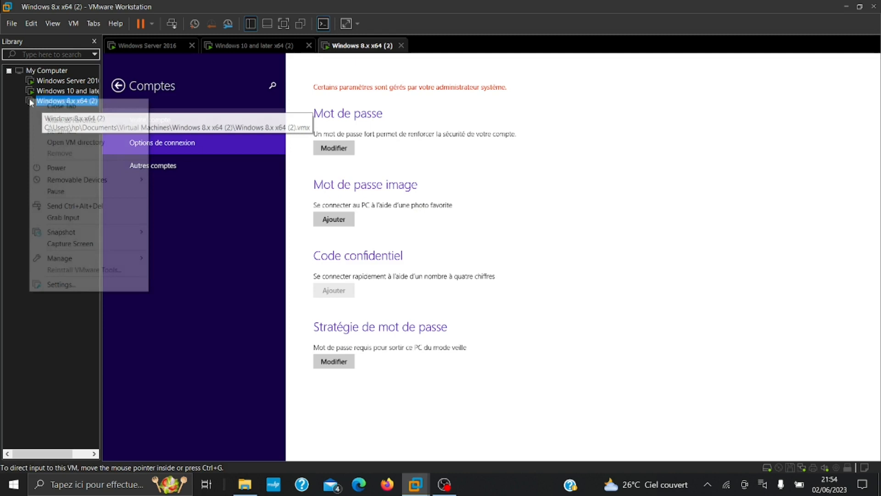
mouse_move(87, 170)
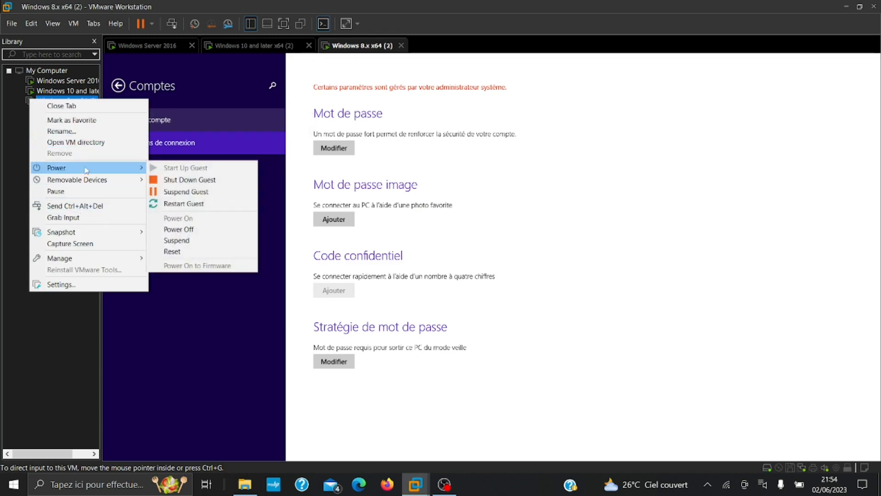
click(180, 232)
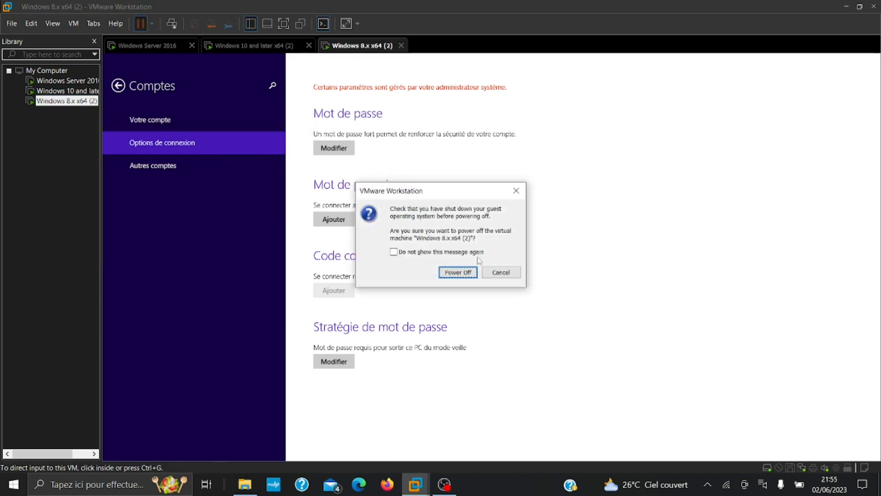
click(459, 273)
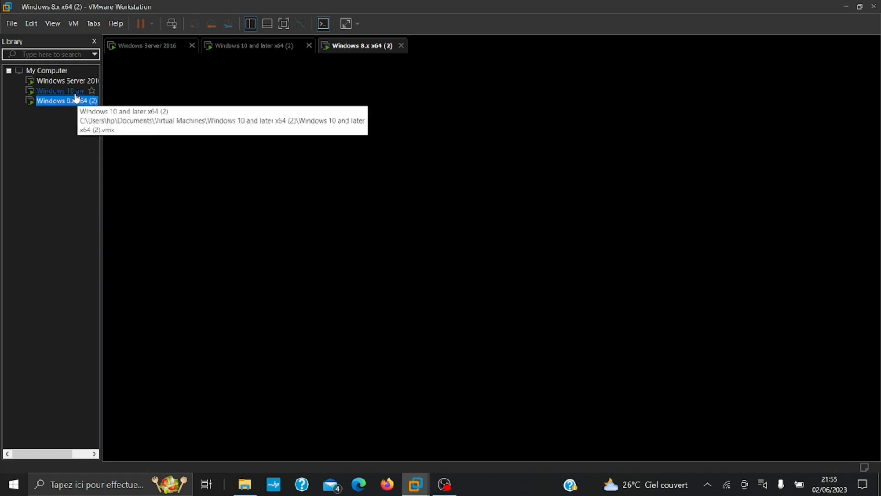
Power the Windows 8.x VM back on, answering Yes to the unavailable-device prompt
click(66, 91)
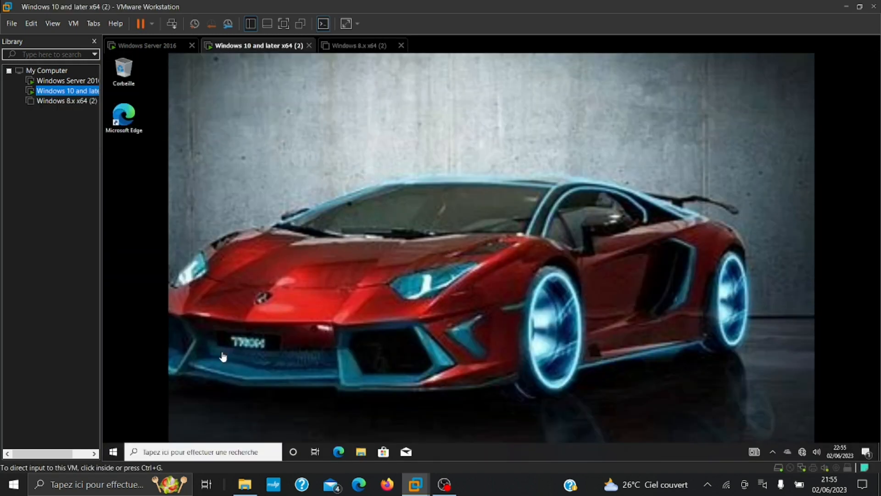
click(67, 100)
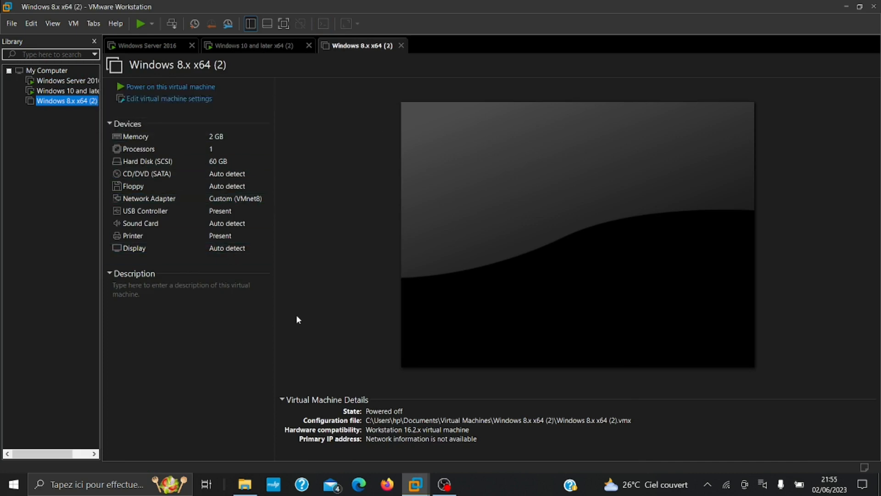
click(123, 87)
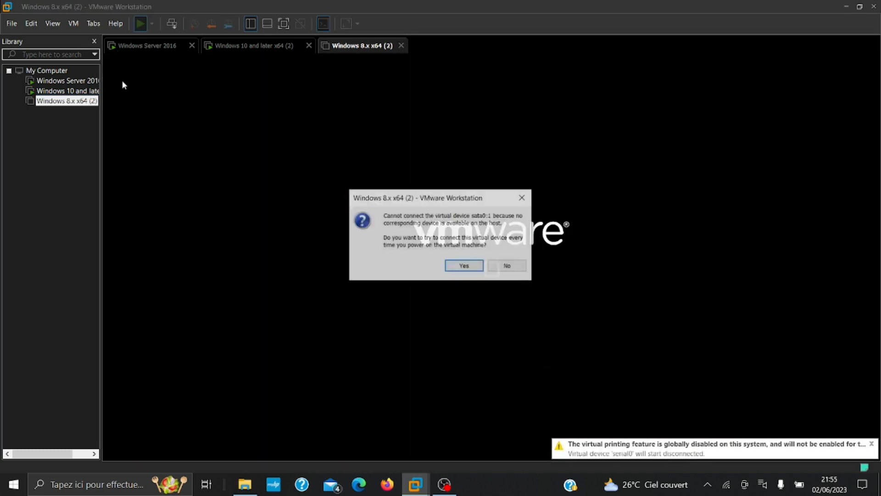
click(451, 266)
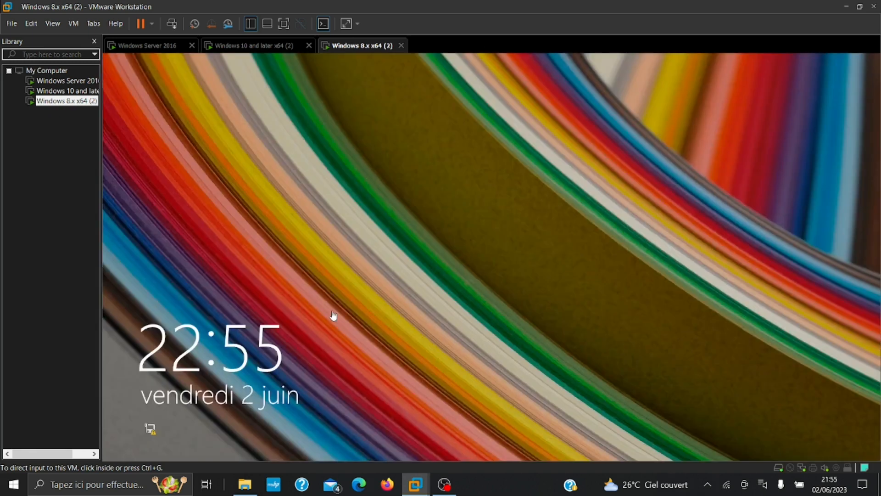
On the Windows 8.1 sign-in screen, choose Autre utilisateur and enter Marti\win8 with its password
click(334, 315)
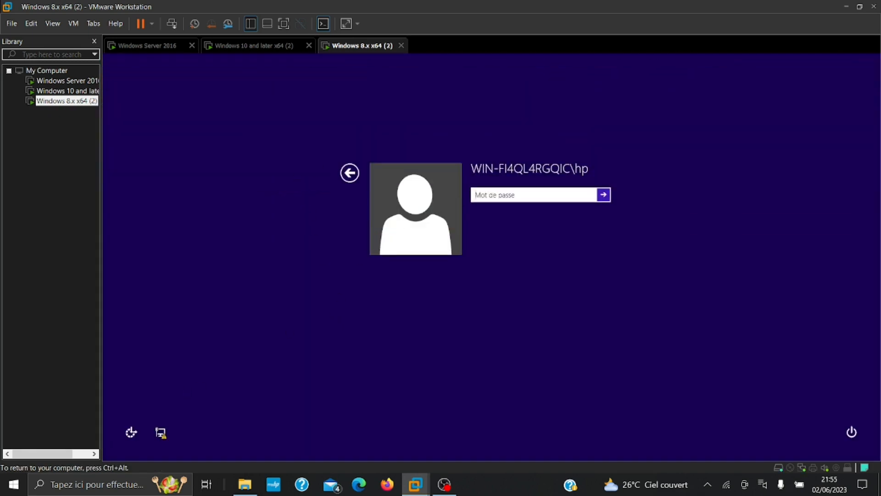
click(351, 173)
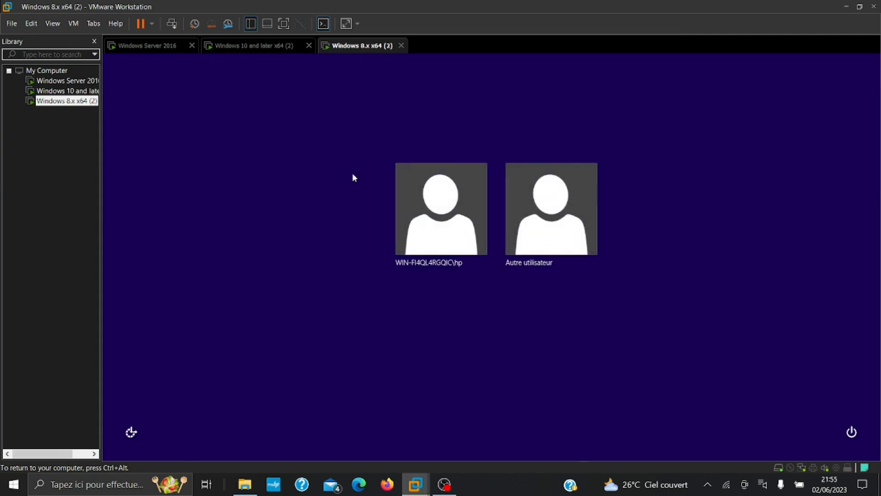
click(551, 243)
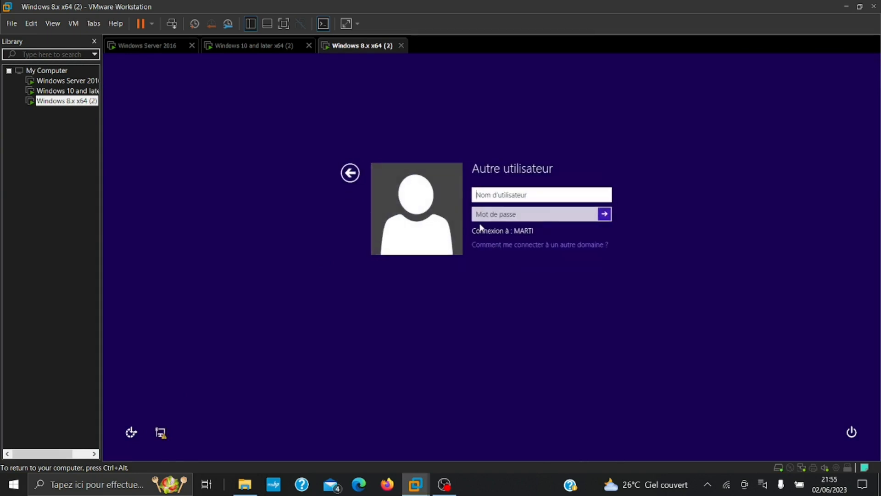
text(Mart)
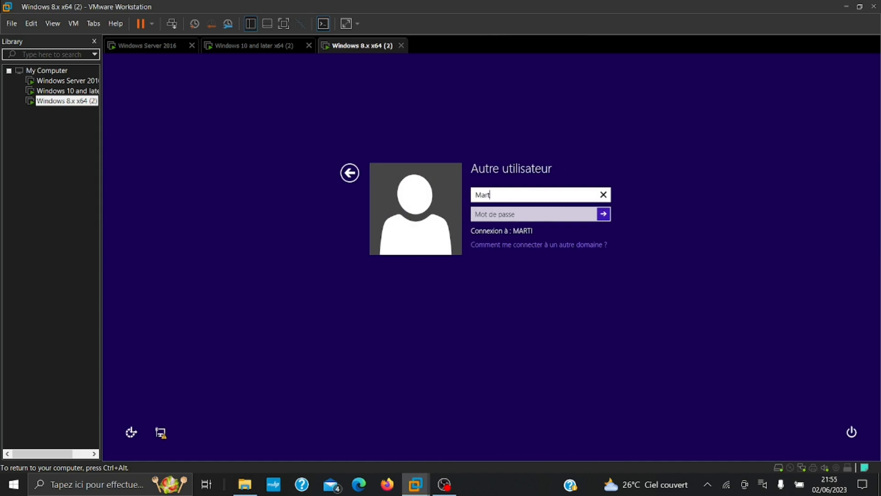
text(i\\win8)
key(Tab)
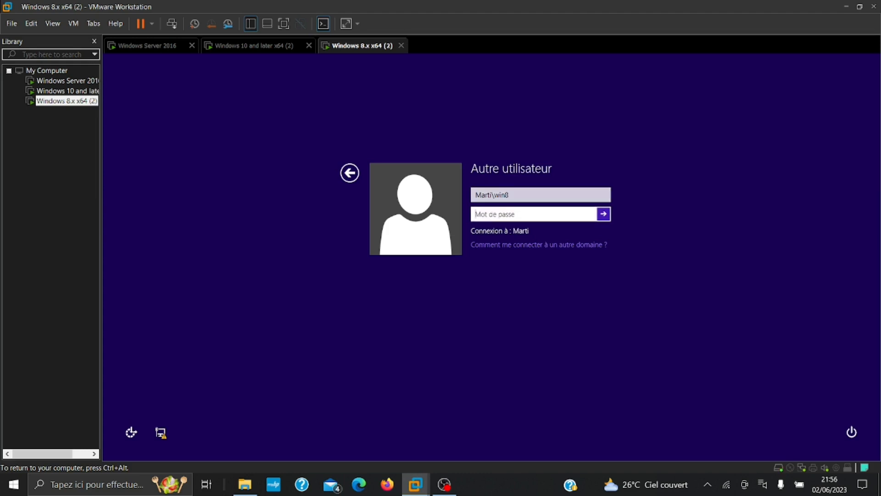
text(•••••••)
Submit the Marti.pro domain sign-in on the Win8.1 VM, then accept VMware Tools' display-change sign-out
key(Return)
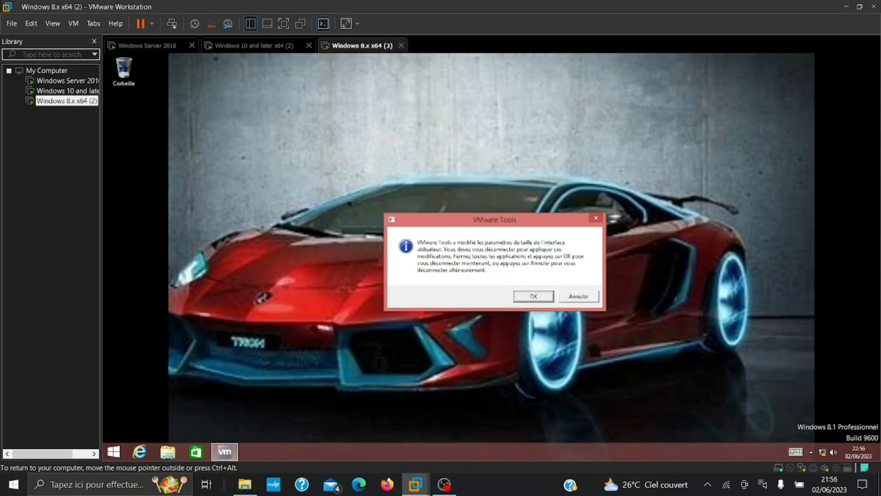
click(527, 296)
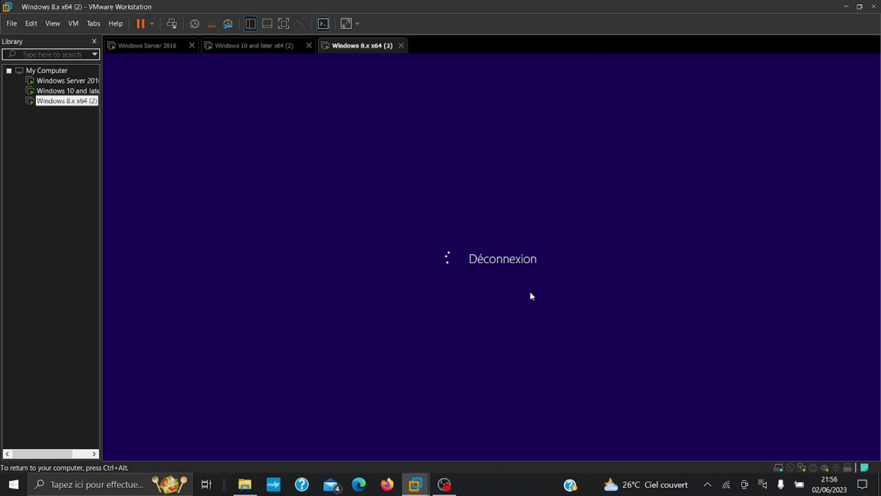